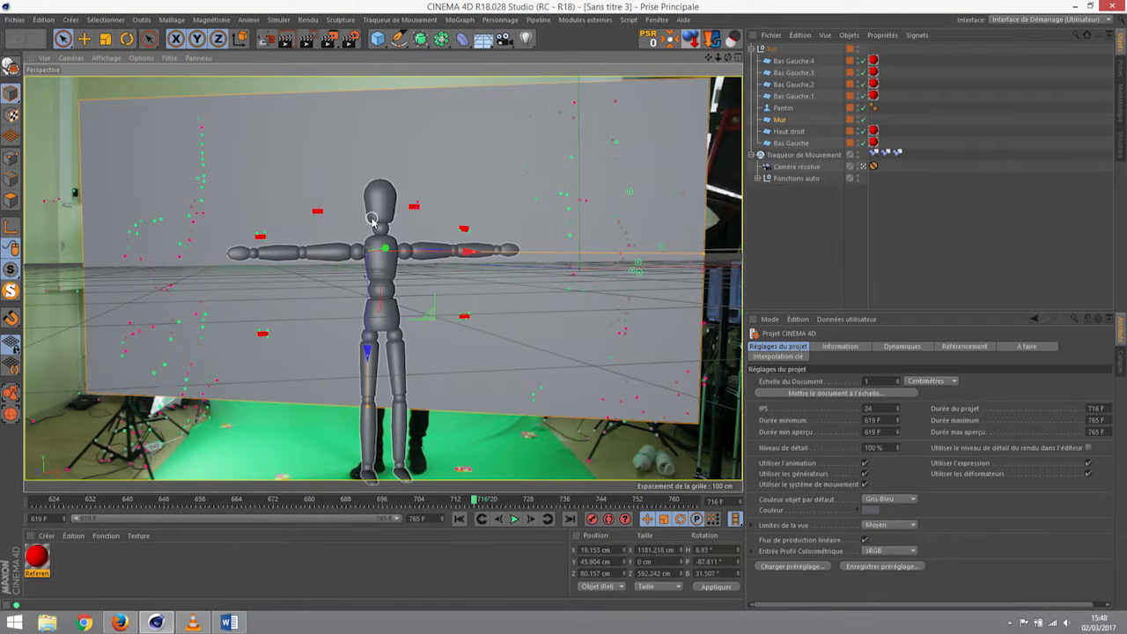
Go to frame 723 and move the Mur plane out of the Ref group to the end of the object hierarchy
{"action": "left_click_drag", "start_coordinate": [473, 502], "coordinate": [508, 500]}
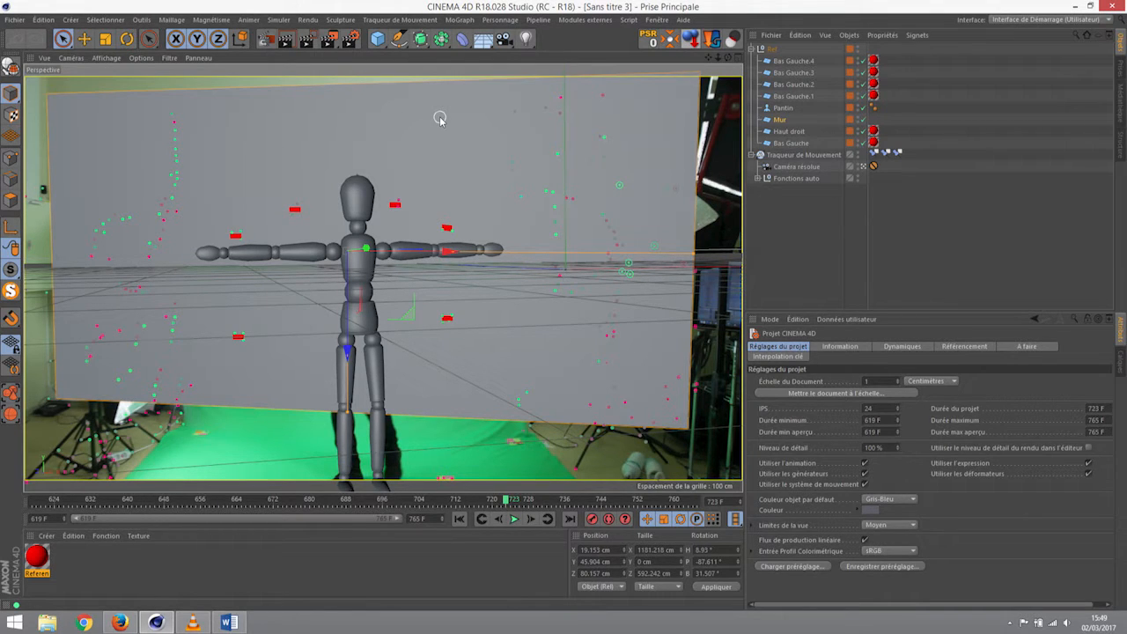
{"action": "left_click", "coordinate": [779, 120]}
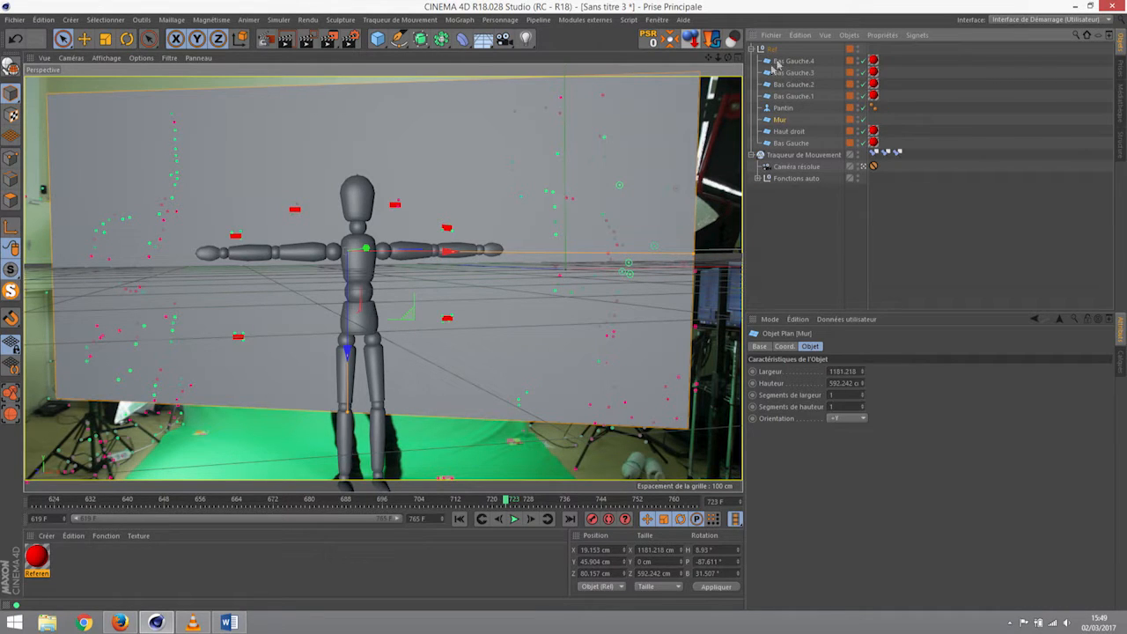
{"action": "left_click_drag", "start_coordinate": [776, 123], "coordinate": [775, 230]}
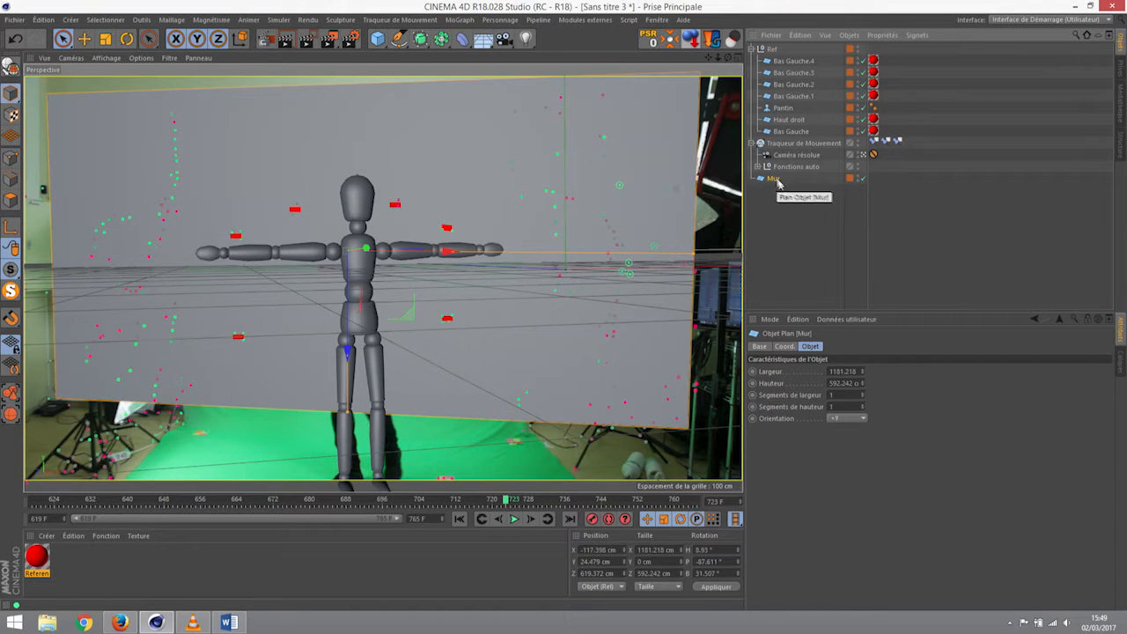
Remove the Mur plane from its layer and test-render the perspective view
{"action": "left_click", "coordinate": [851, 181]}
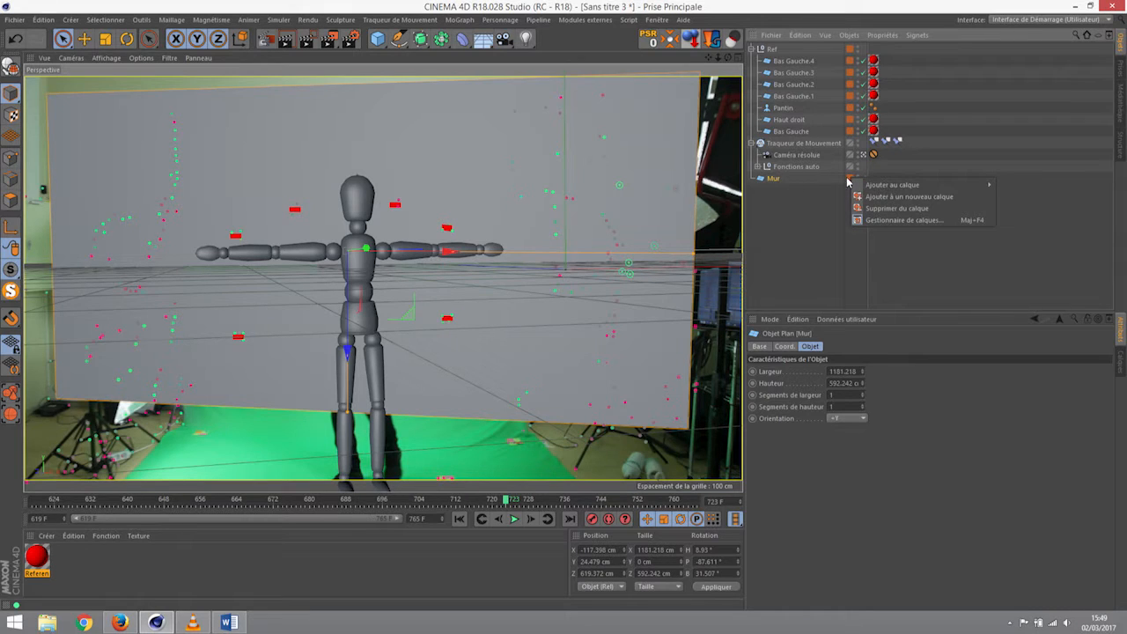
{"action": "mouse_move", "coordinate": [891, 185]}
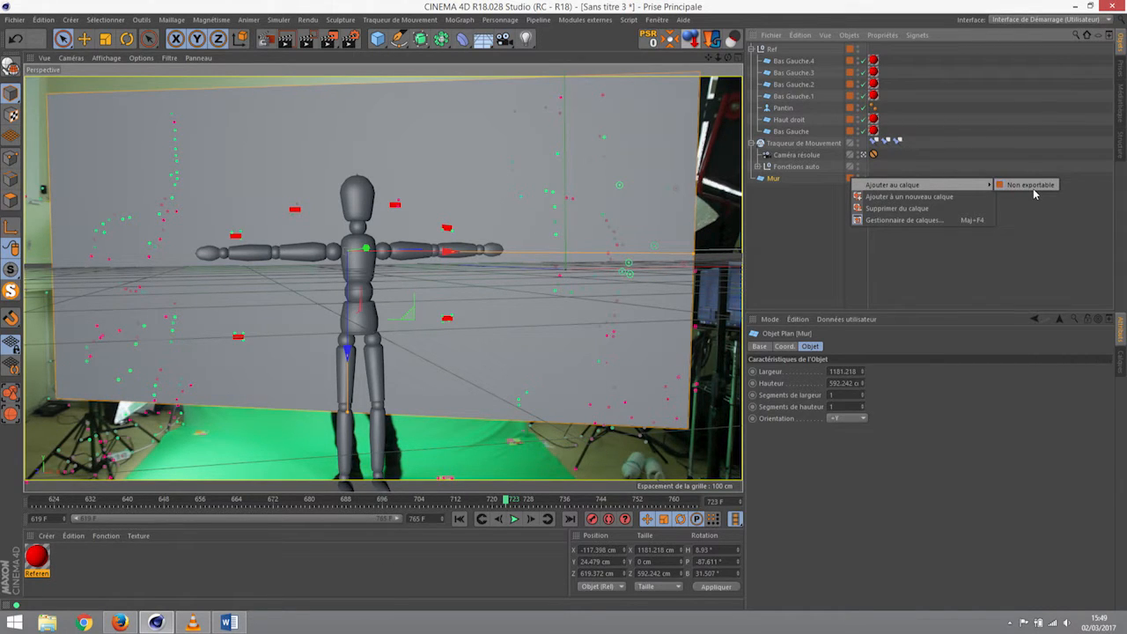
{"action": "left_click", "coordinate": [899, 210]}
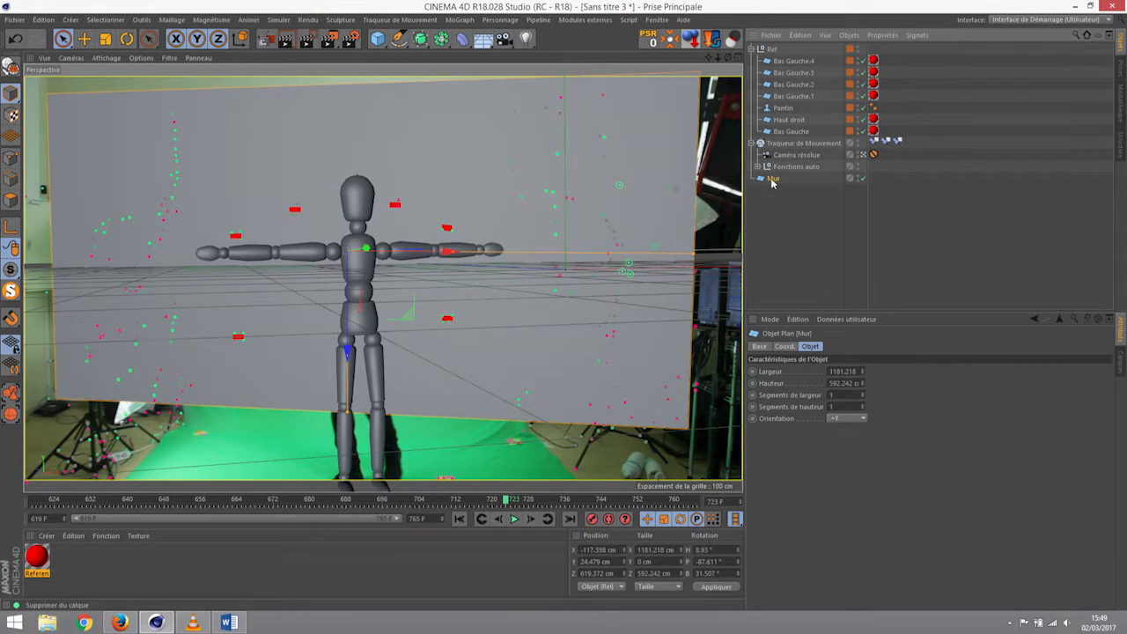
{"action": "key", "text": "ctrl+r"}
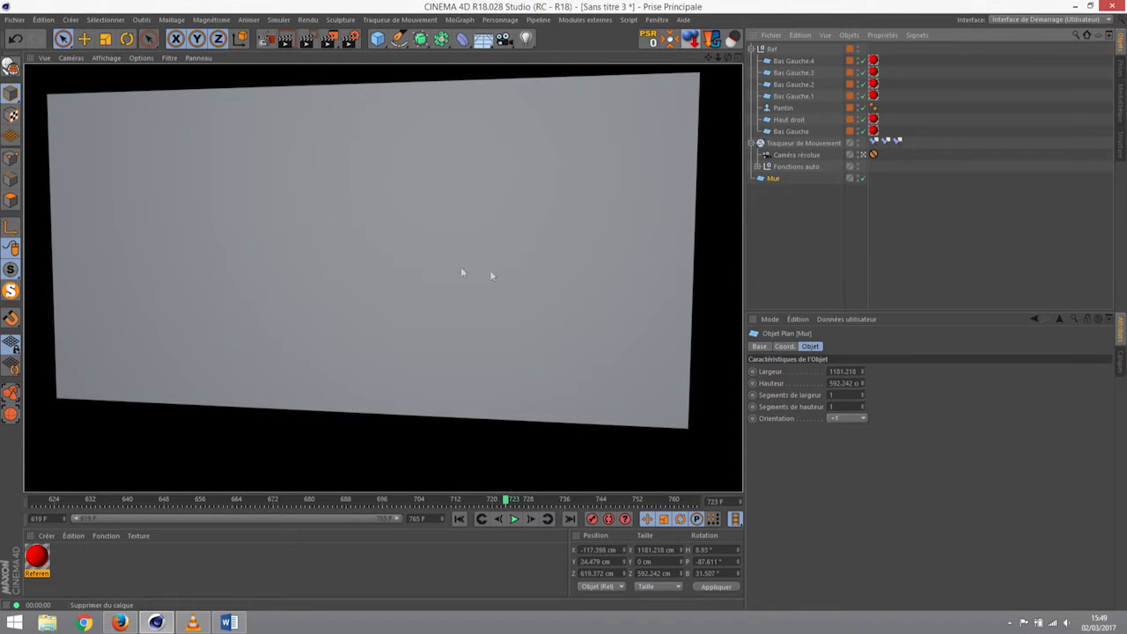
Rename the Mur plane as Piece and show the objects shaded with their mesh lines
{"action": "double_click", "coordinate": [773, 179]}
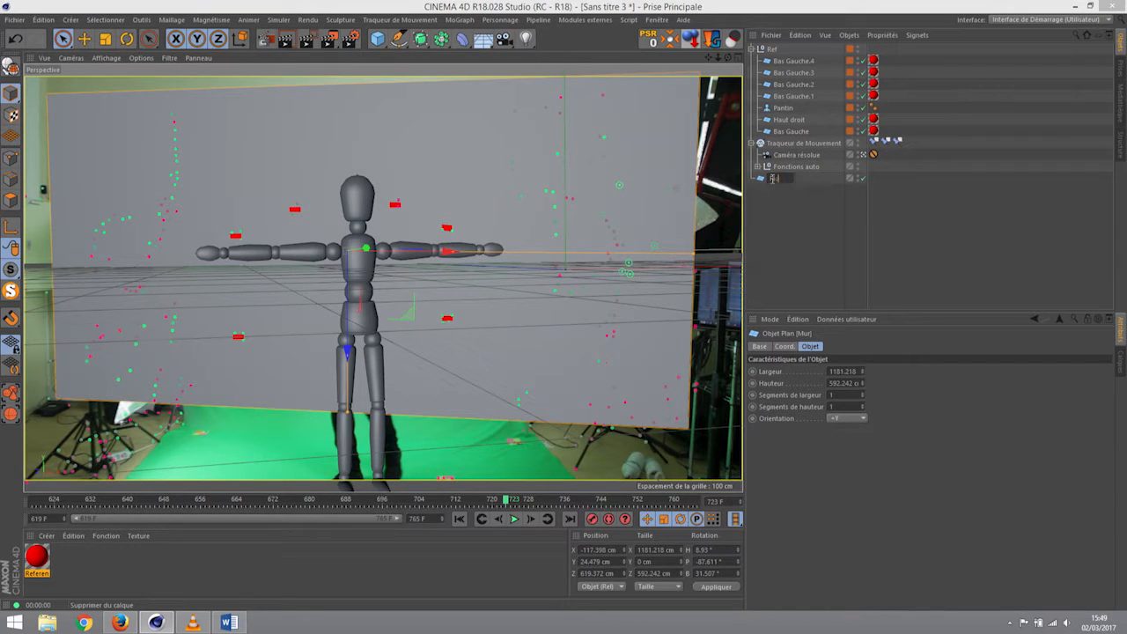
{"action": "key", "text": "Return"}
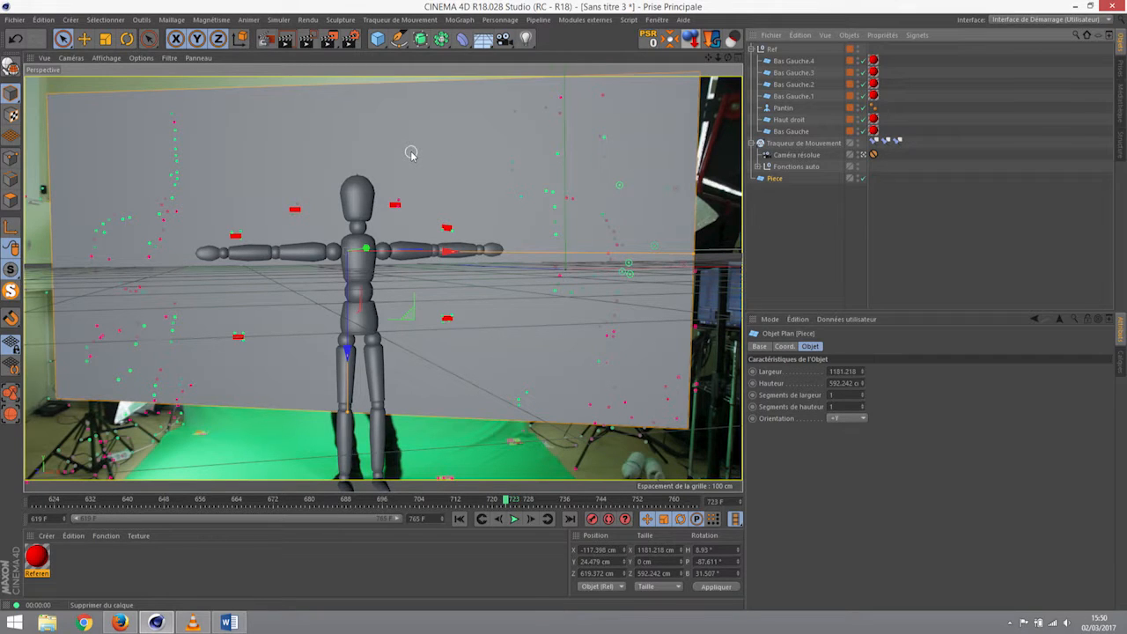
{"action": "key", "text": "n"}
{"action": "key", "text": "b"}
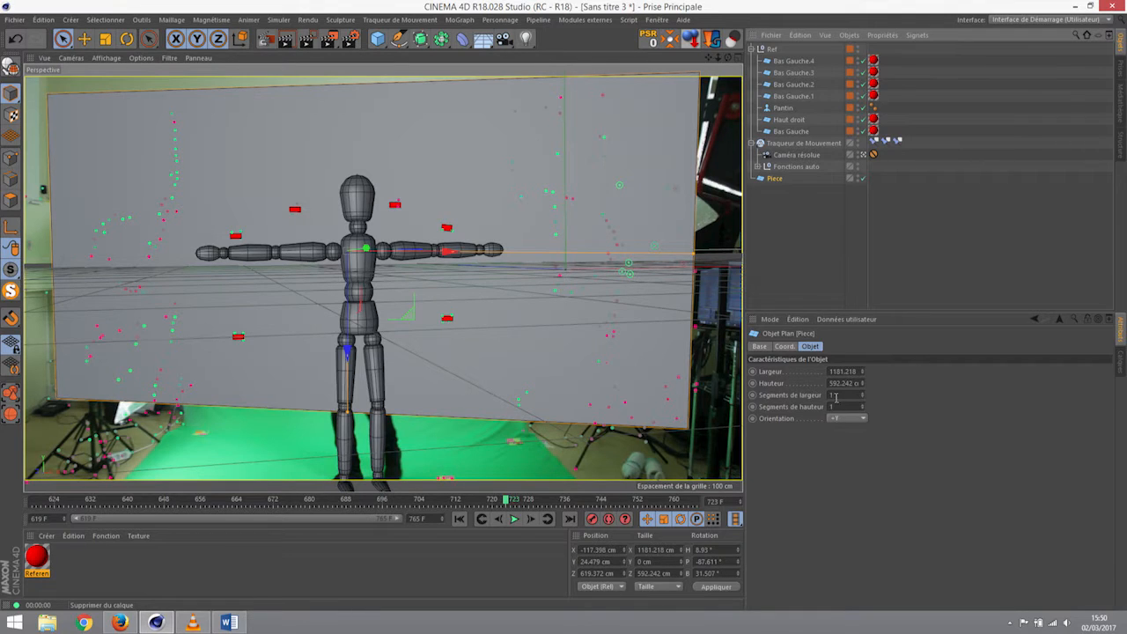
Set one width segment and one height segment on the Piece plane and convert it to an editable polygon object
{"action": "left_click_drag", "start_coordinate": [837, 396], "coordinate": [807, 399]}
{"action": "key", "text": "Tab"}
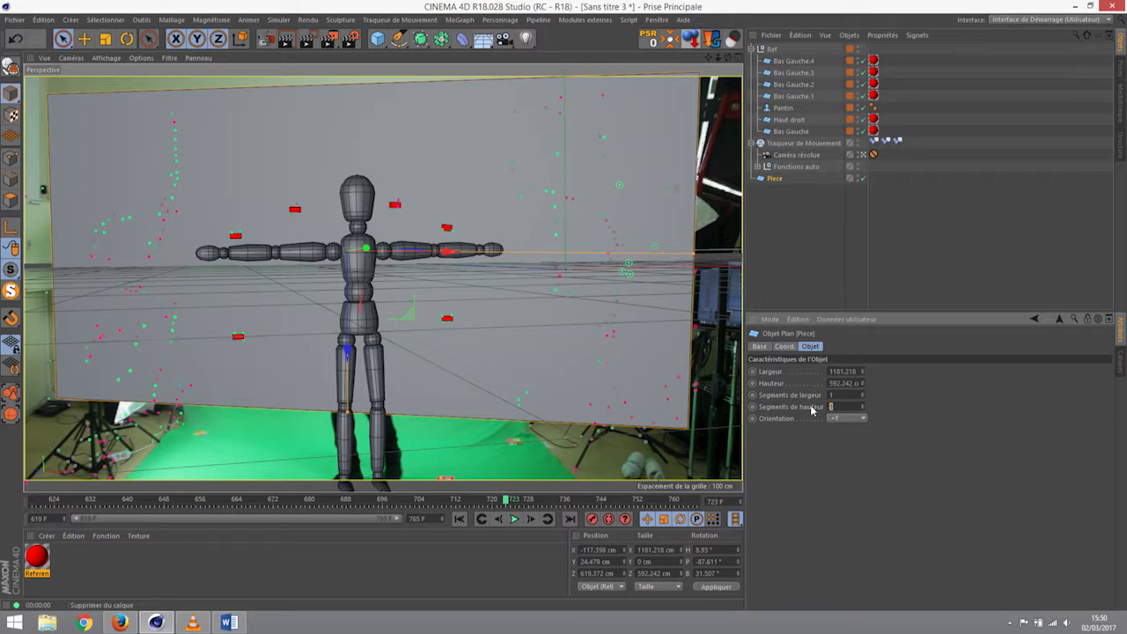
{"action": "type", "text": "4"}
{"action": "left_click", "coordinate": [773, 180]}
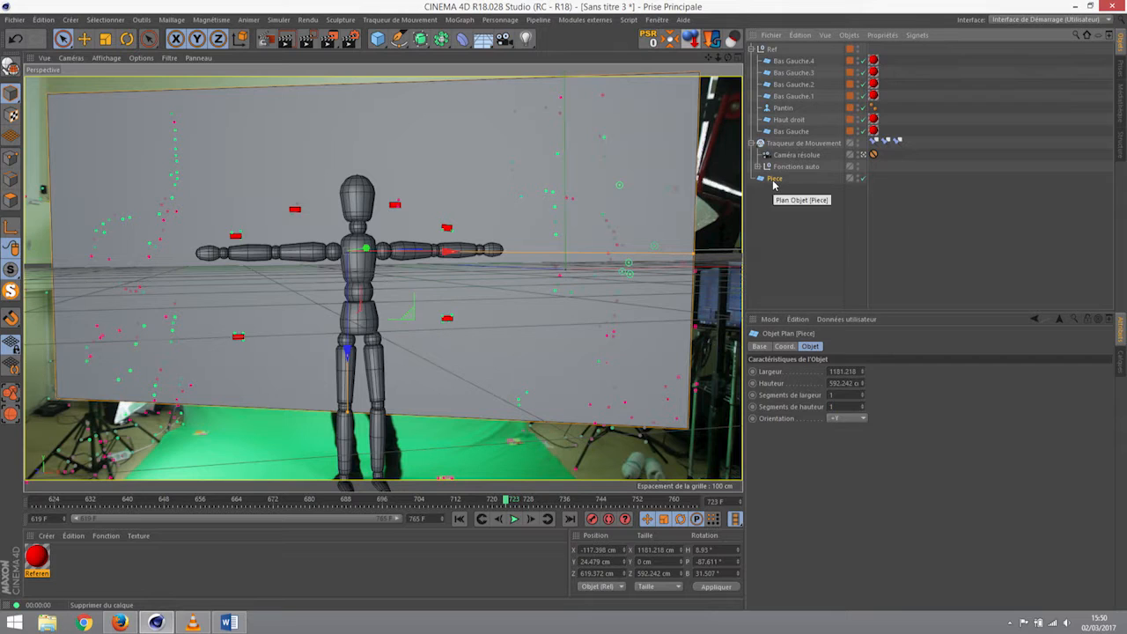
{"action": "key", "text": "c"}
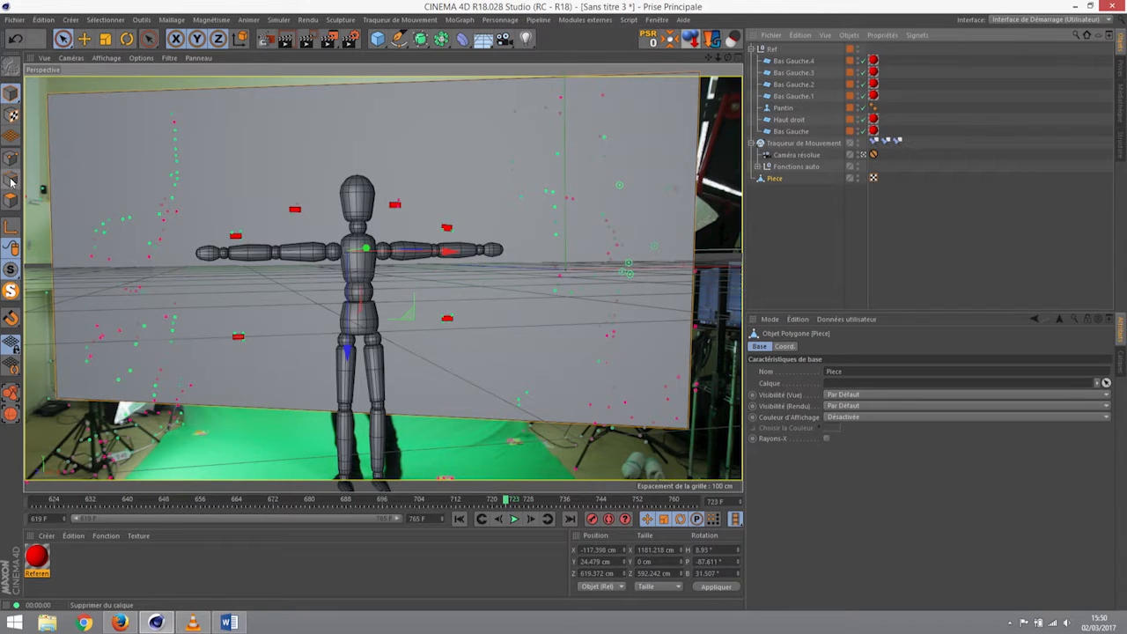
Enlarge the Piece wall in edge mode, moving its right edge to about X 988 cm and its upper edge to about Z -451 cm
{"action": "left_click", "coordinate": [63, 39]}
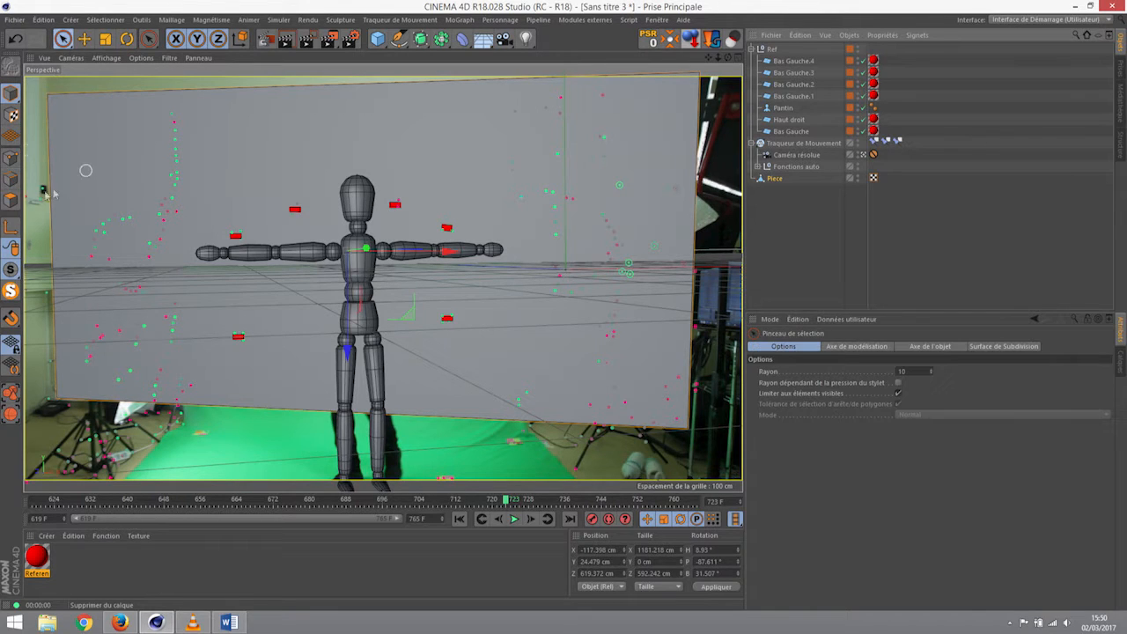
{"action": "left_click", "coordinate": [695, 220]}
{"action": "mouse_move", "coordinate": [589, 252]}
{"action": "left_mouse_down"}
{"action": "mouse_move", "coordinate": [739, 264]}
{"action": "mouse_move", "coordinate": [675, 268]}
{"action": "mouse_move", "coordinate": [814, 268]}
{"action": "mouse_move", "coordinate": [597, 249]}
{"action": "left_mouse_up"}
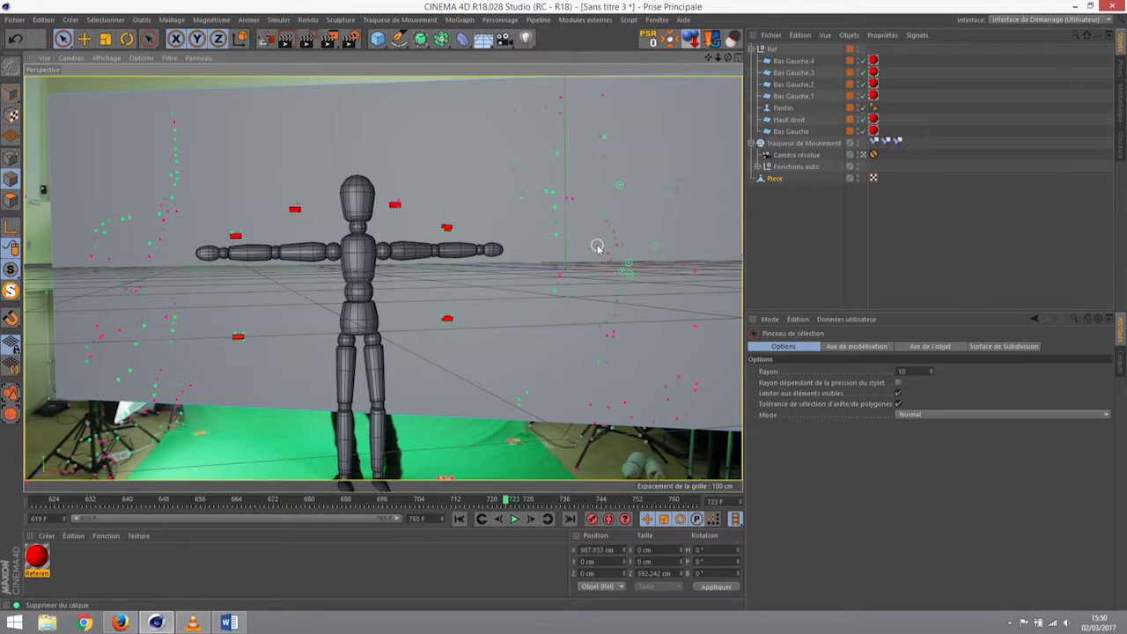
{"action": "left_click", "coordinate": [285, 88]}
{"action": "left_click_drag", "start_coordinate": [450, 183], "coordinate": [460, 93]}
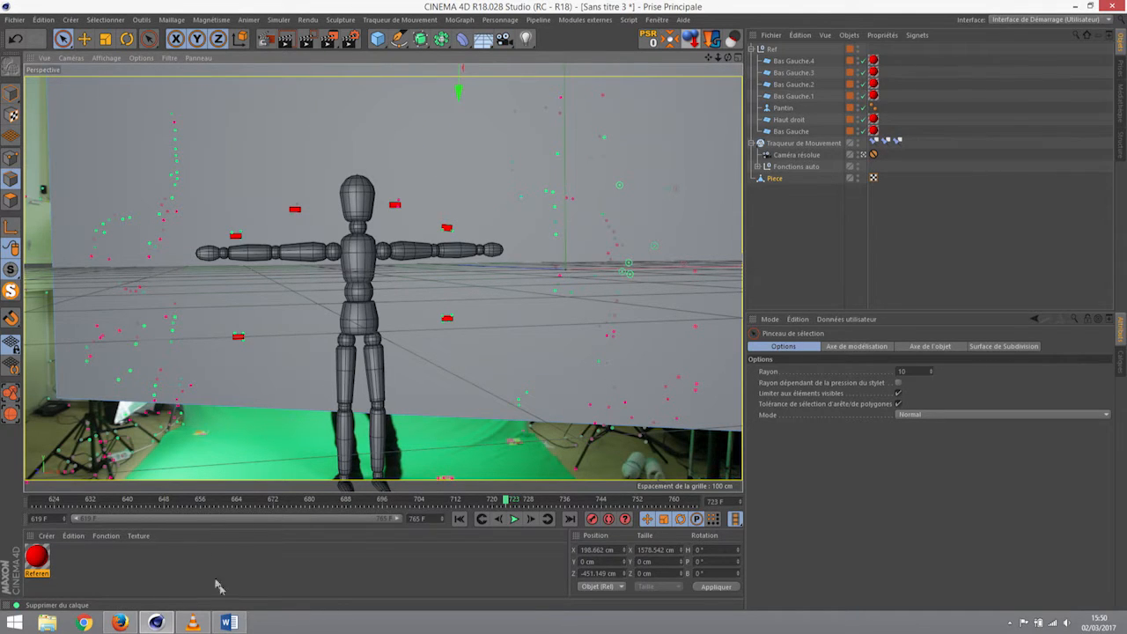
Switch to VLC to examine the room and speaker layout in Final.mp4, and return to the Cinema 4D scene
{"action": "left_click", "coordinate": [193, 622]}
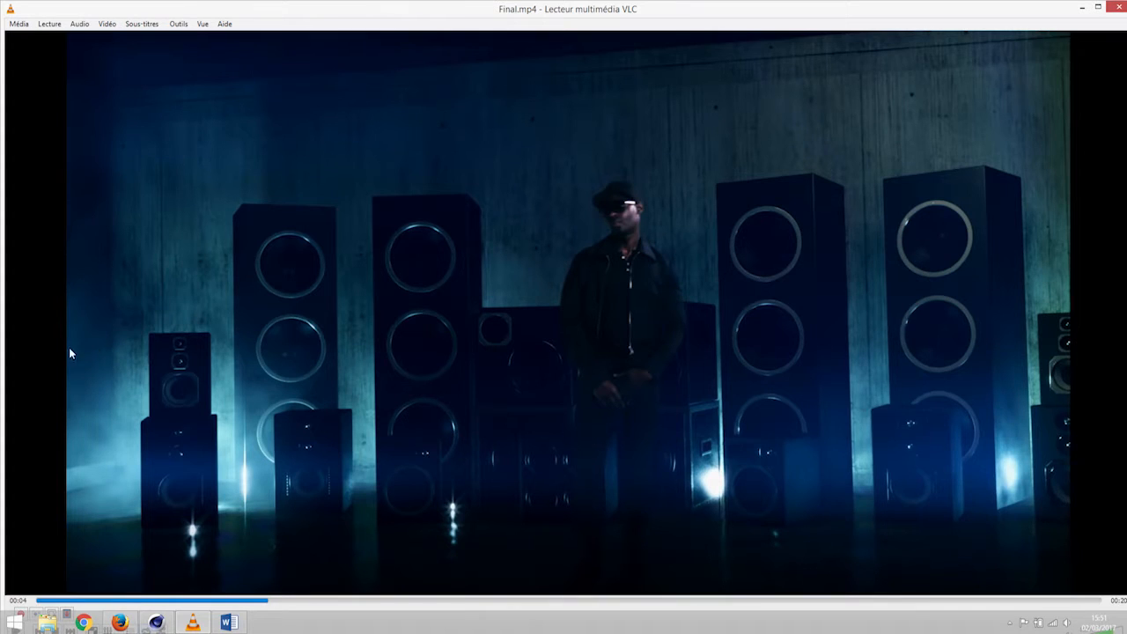
{"action": "left_click", "coordinate": [195, 617]}
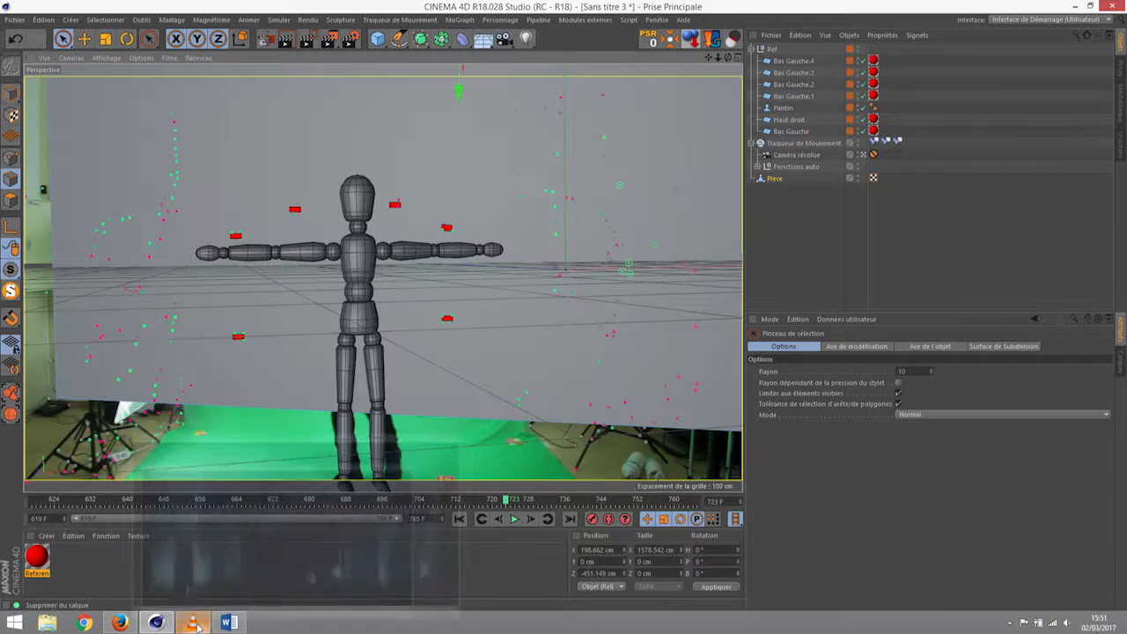
Move the Piece wall's left edge outward to about X -732 cm and check its coverage through the solved camera around frame 701
{"action": "left_click", "coordinate": [56, 261]}
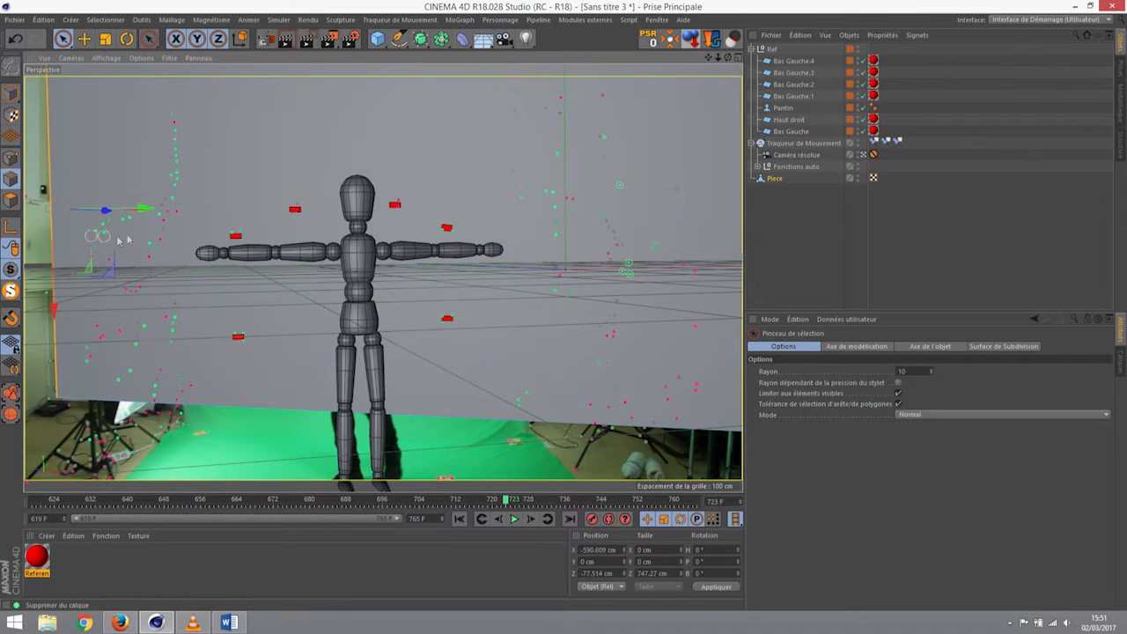
{"action": "left_click", "coordinate": [863, 155]}
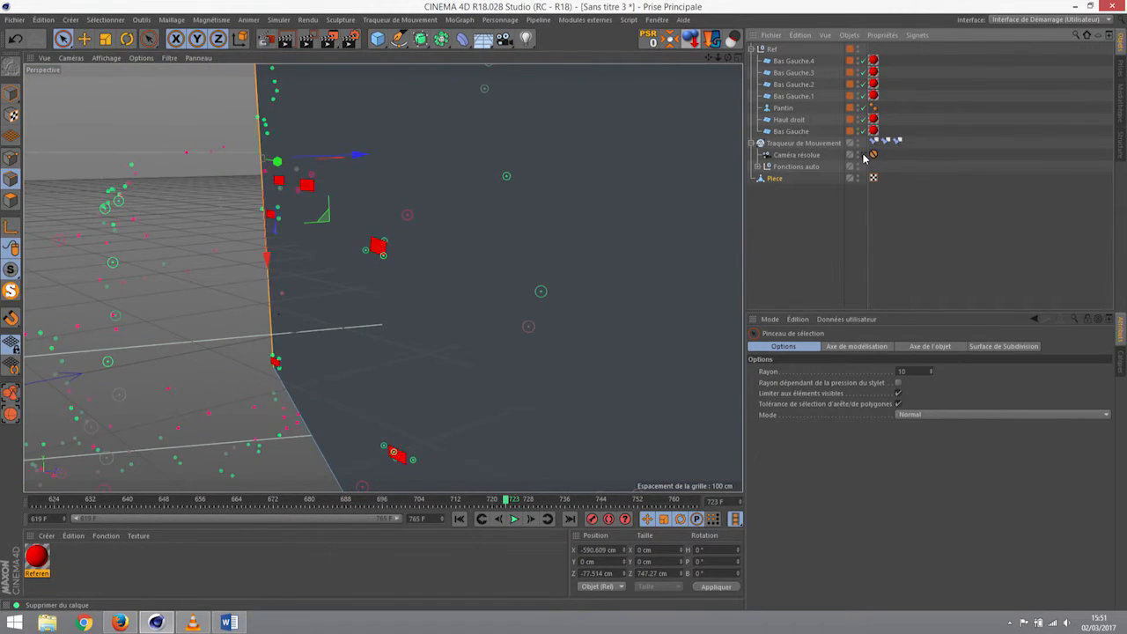
{"action": "left_click_drag", "start_coordinate": [298, 194], "coordinate": [392, 244], "text": "alt"}
{"action": "scroll", "coordinate": [513, 189], "scroll_direction": "down", "scroll_amount": 3}
{"action": "left_click", "coordinate": [873, 154]}
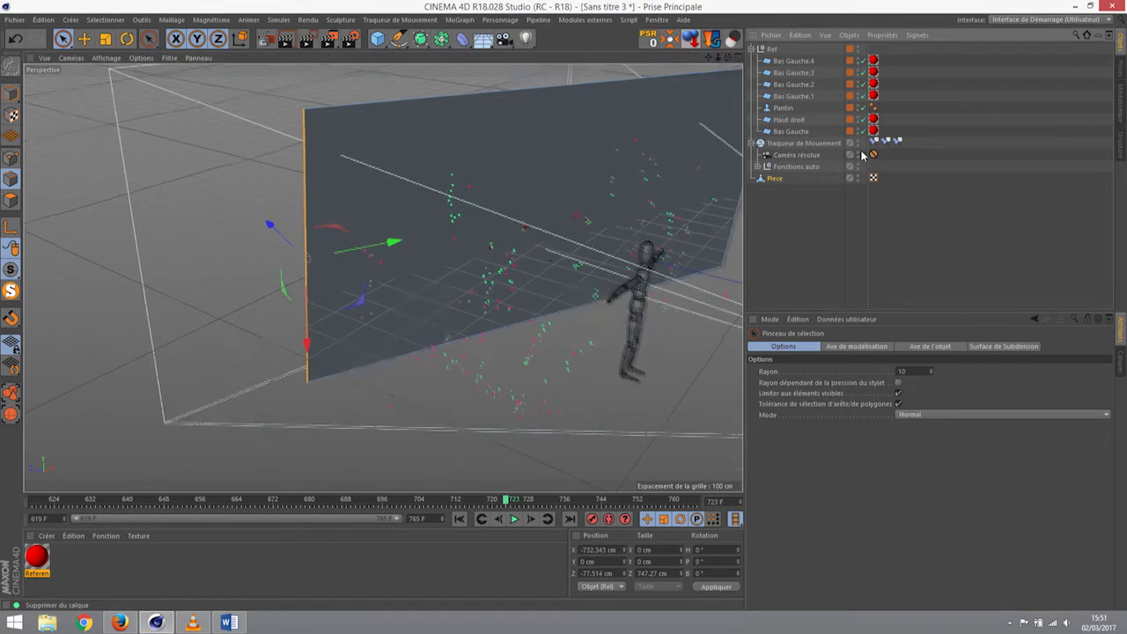
{"action": "left_click_drag", "start_coordinate": [507, 503], "coordinate": [407, 502]}
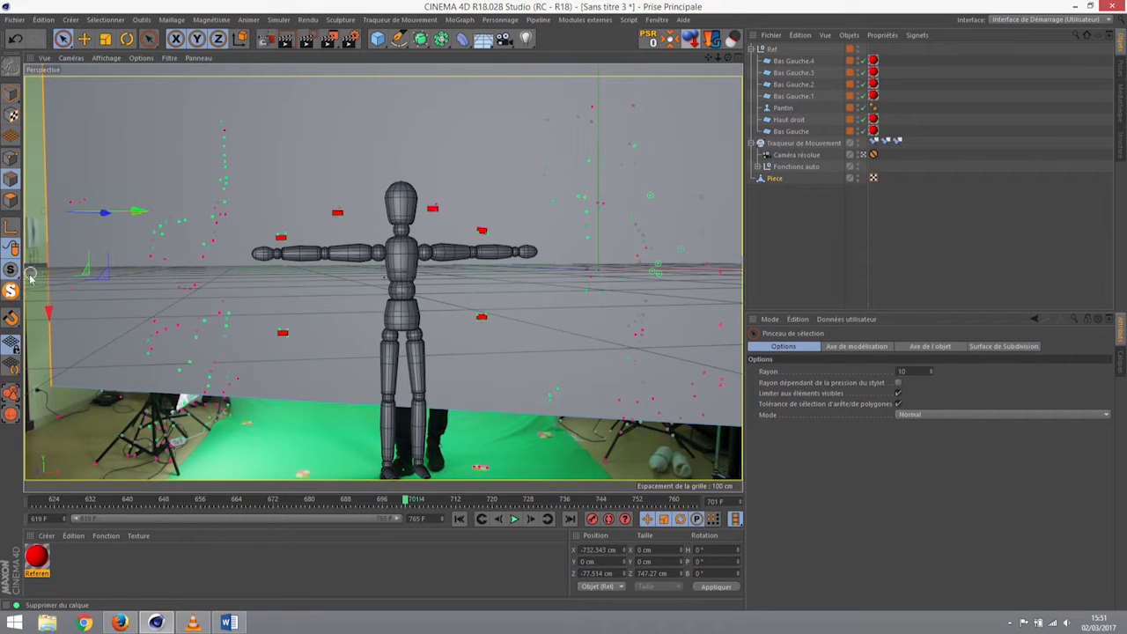
{"action": "left_click", "coordinate": [514, 520]}
Leave the solved camera and extrude the wall's bottom edge about 1200 cm toward the camera to form the floor
{"action": "left_click", "coordinate": [863, 156]}
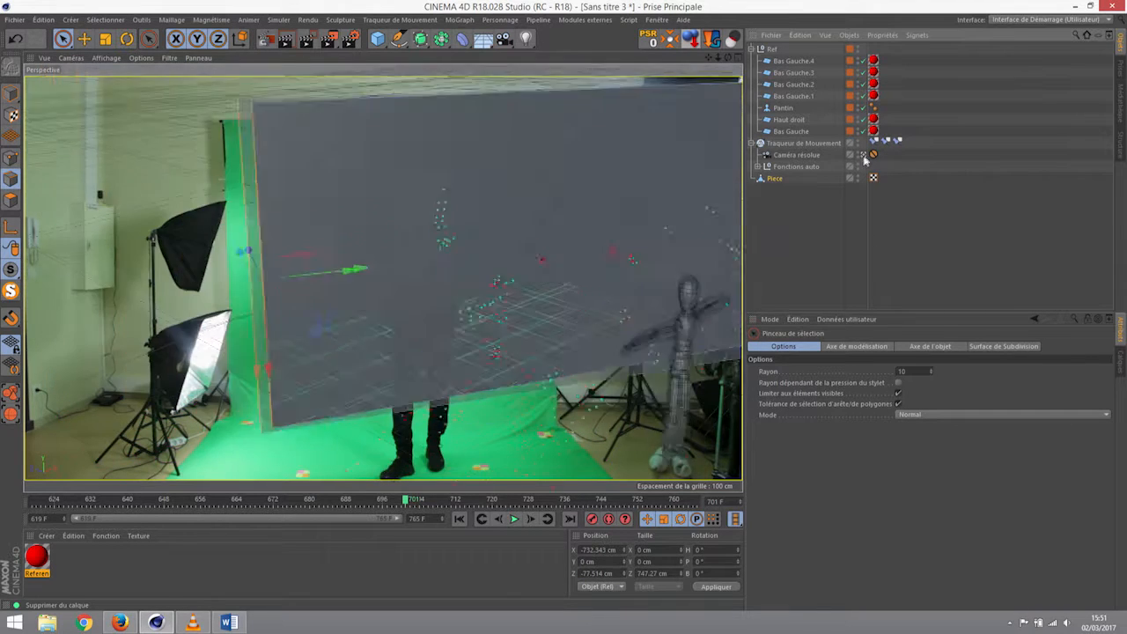
{"action": "left_click_drag", "start_coordinate": [497, 334], "coordinate": [372, 352], "text": "alt"}
{"action": "left_click_drag", "start_coordinate": [302, 262], "coordinate": [475, 123]}
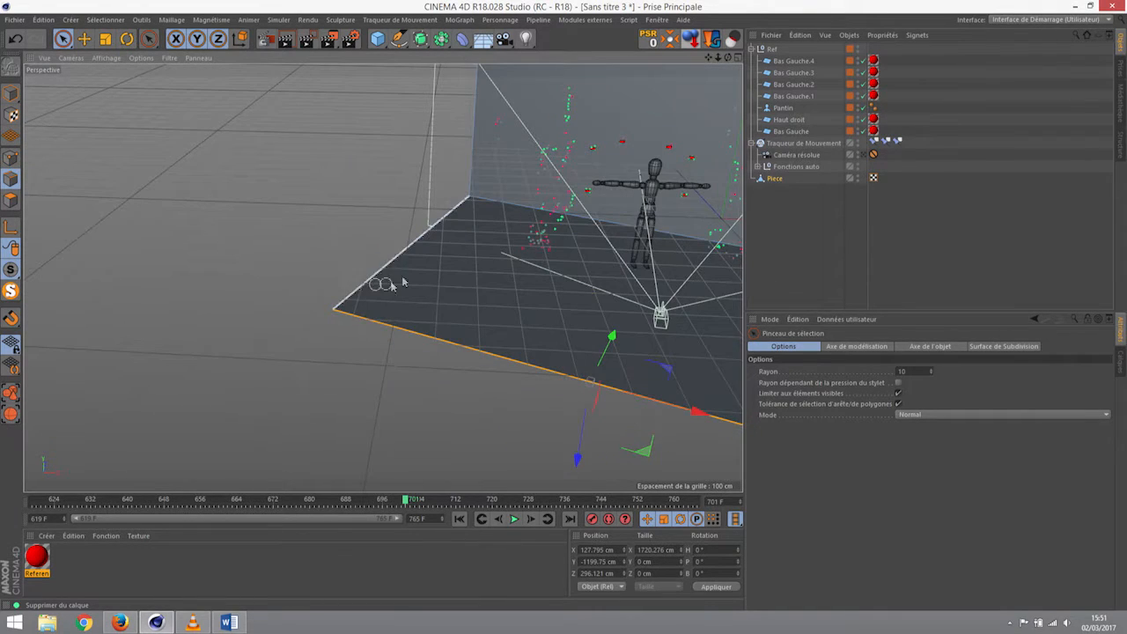
Extrude the back wall's left edge about 1198 cm toward the camera to form a side wall
{"action": "left_click_drag", "start_coordinate": [402, 211], "coordinate": [379, 204], "text": "alt"}
{"action": "left_click_drag", "start_coordinate": [234, 179], "coordinate": [462, 286]}
{"action": "left_click_drag", "start_coordinate": [633, 297], "coordinate": [504, 278], "text": "alt"}
{"action": "left_click_drag", "start_coordinate": [436, 219], "coordinate": [495, 284], "text": "alt"}
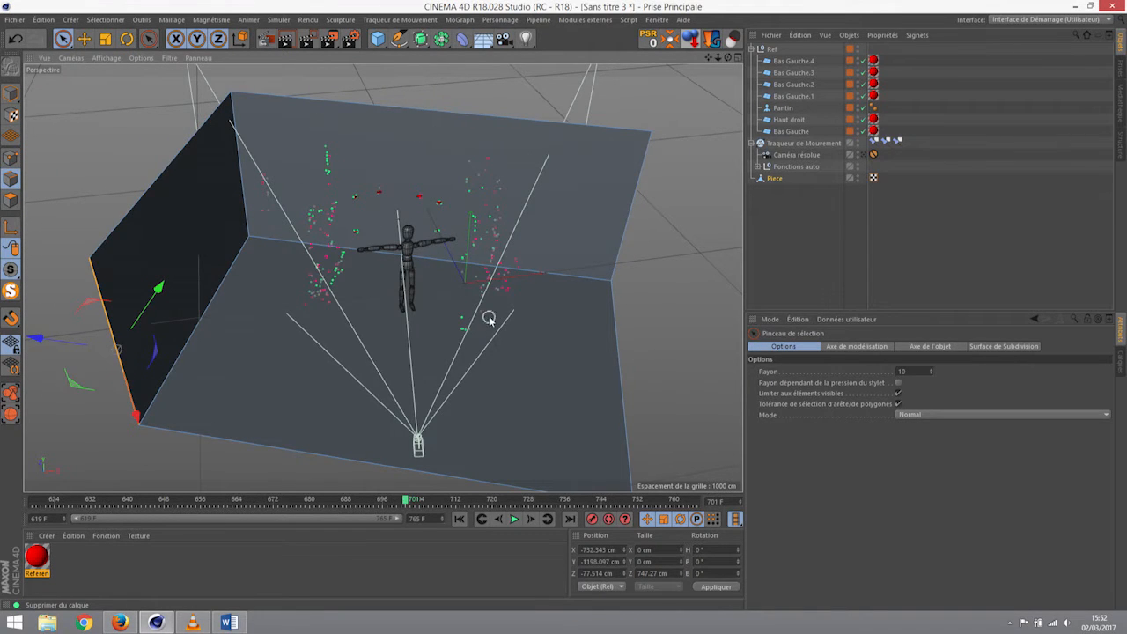
{"action": "left_click_drag", "start_coordinate": [473, 310], "coordinate": [384, 277], "text": "alt"}
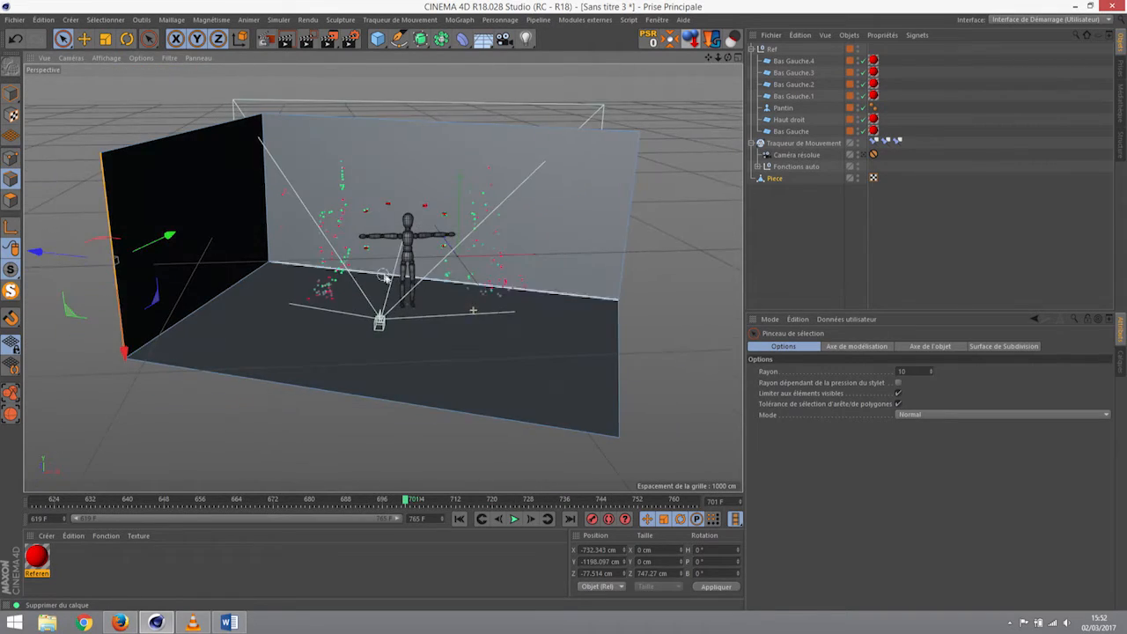
Play the shot through the solved camera to check how the room fills the frame, and return to the free view
{"action": "left_click", "coordinate": [863, 154]}
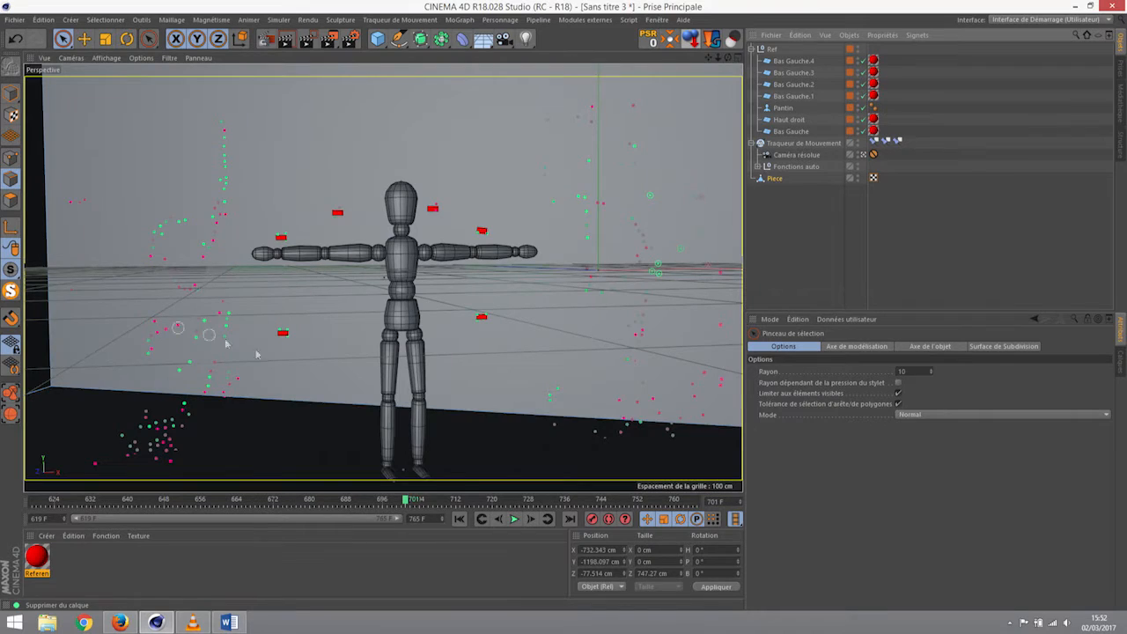
{"action": "left_click", "coordinate": [515, 519]}
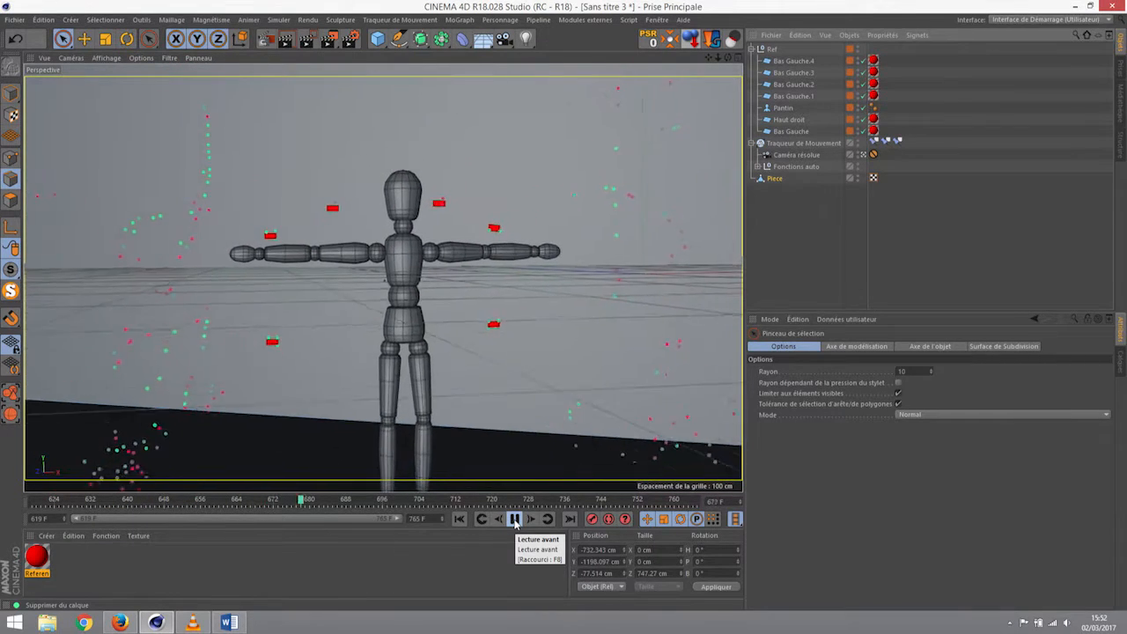
{"action": "left_click", "coordinate": [516, 521]}
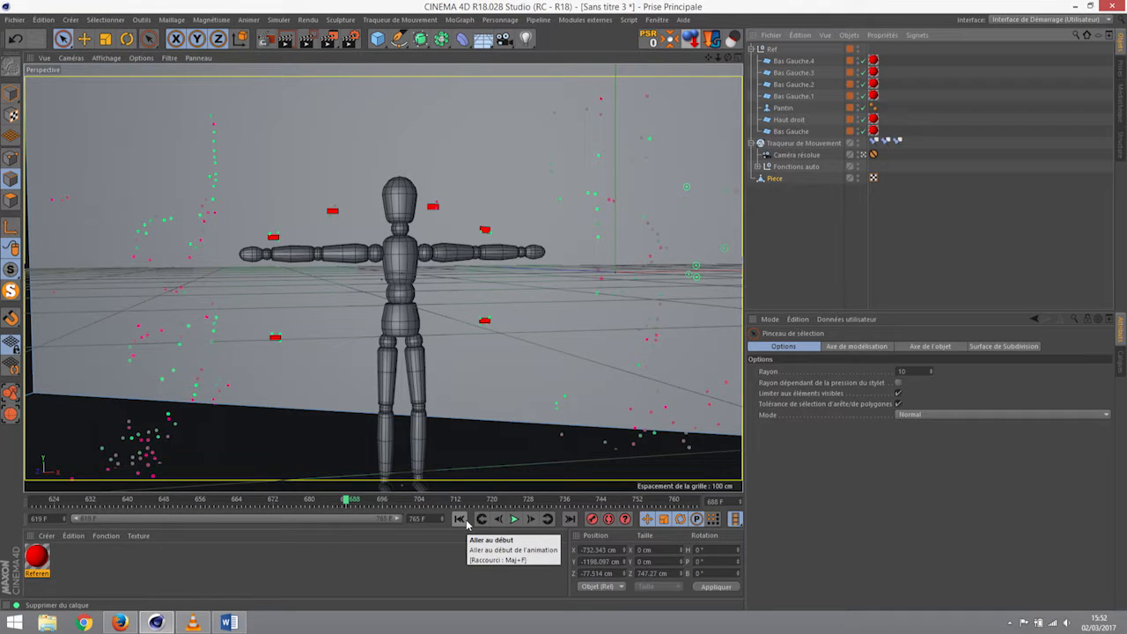
{"action": "left_click", "coordinate": [864, 157]}
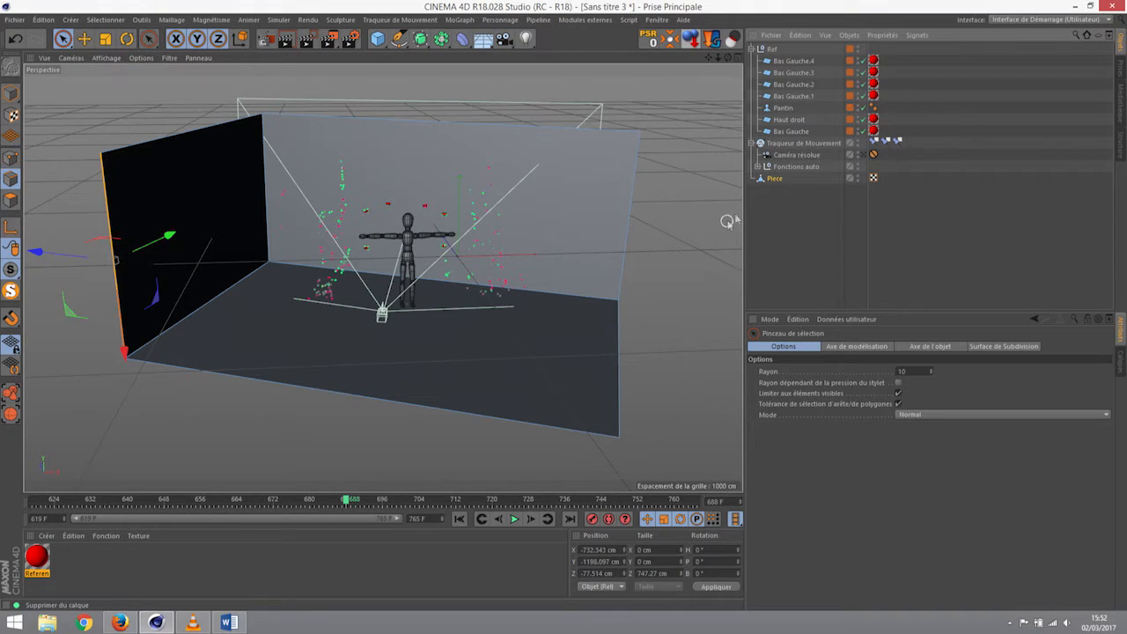
Switch to the Modelisation.c4d document, select the Grand HP speaker group and expand it in the object hierarchy
{"action": "left_click", "coordinate": [655, 20]}
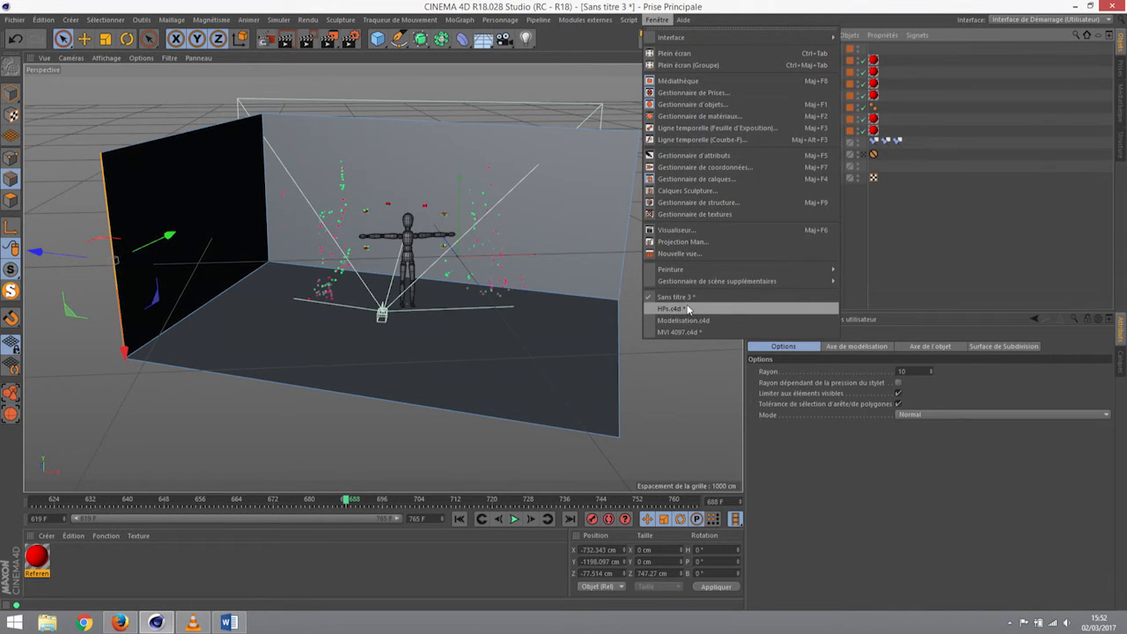
{"action": "left_click", "coordinate": [681, 320]}
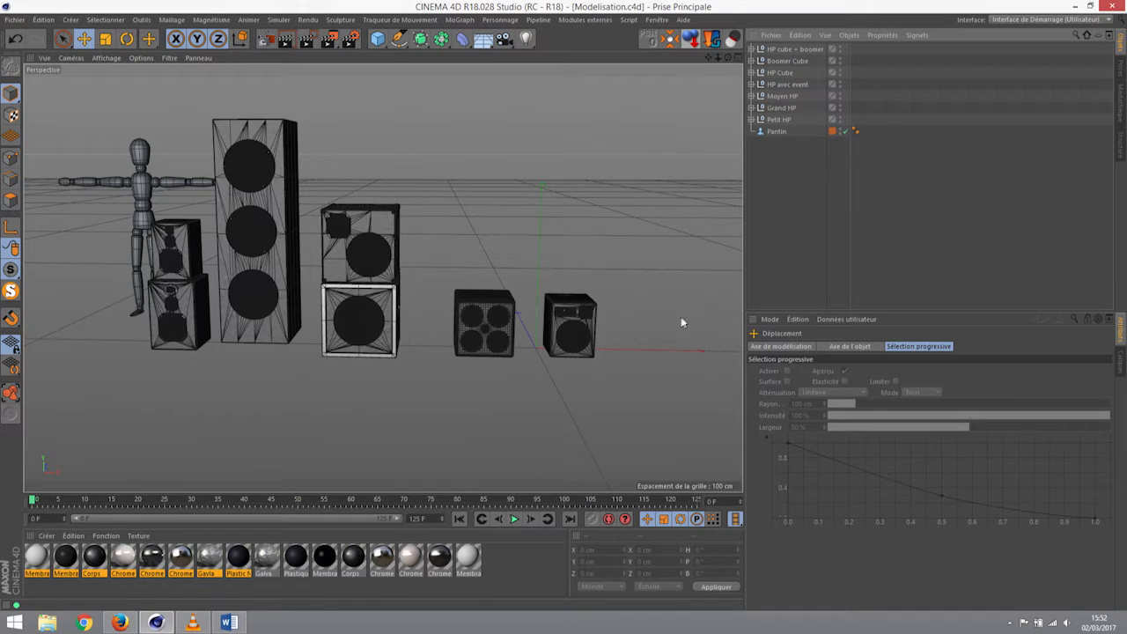
{"action": "left_click", "coordinate": [252, 145]}
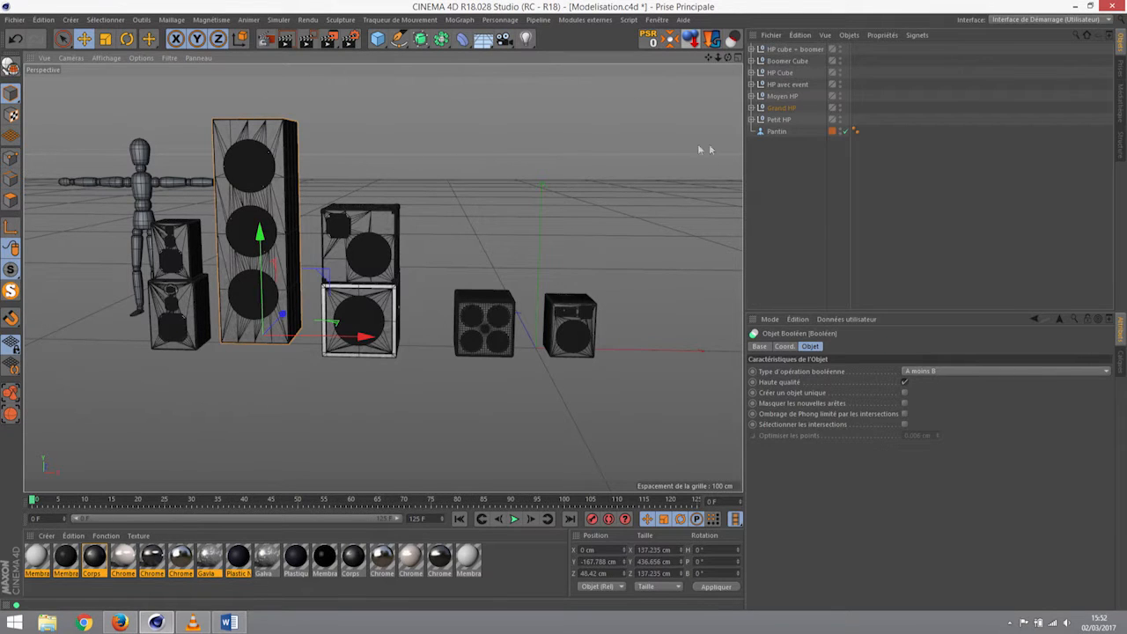
{"action": "left_click", "coordinate": [776, 111]}
{"action": "left_click", "coordinate": [773, 180]}
{"action": "left_click", "coordinate": [779, 110]}
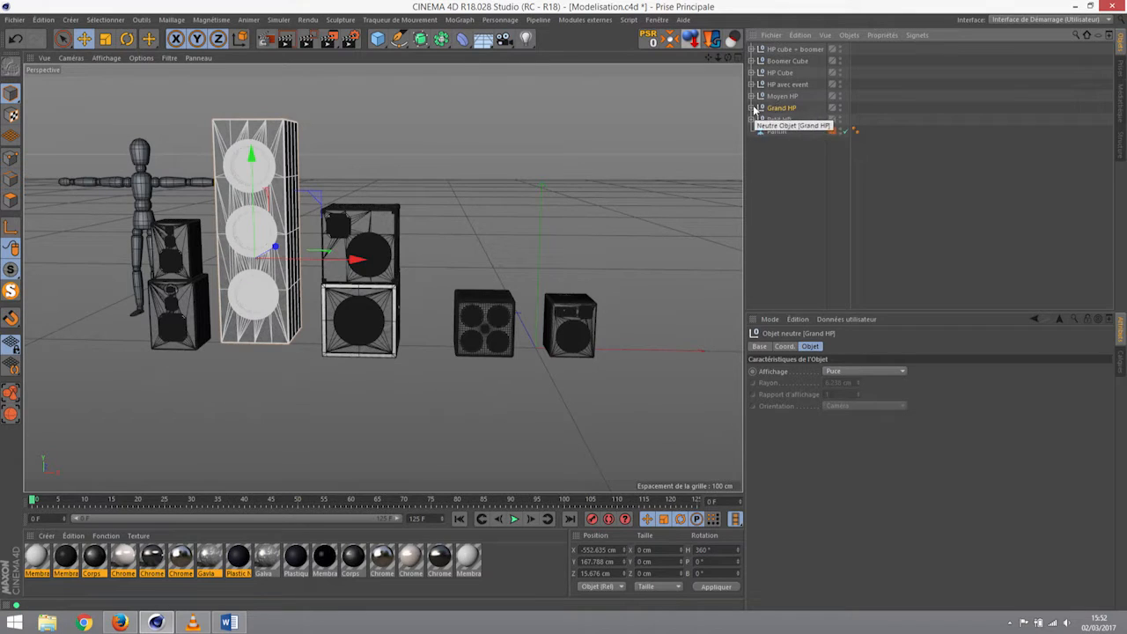
{"action": "left_click", "coordinate": [752, 107]}
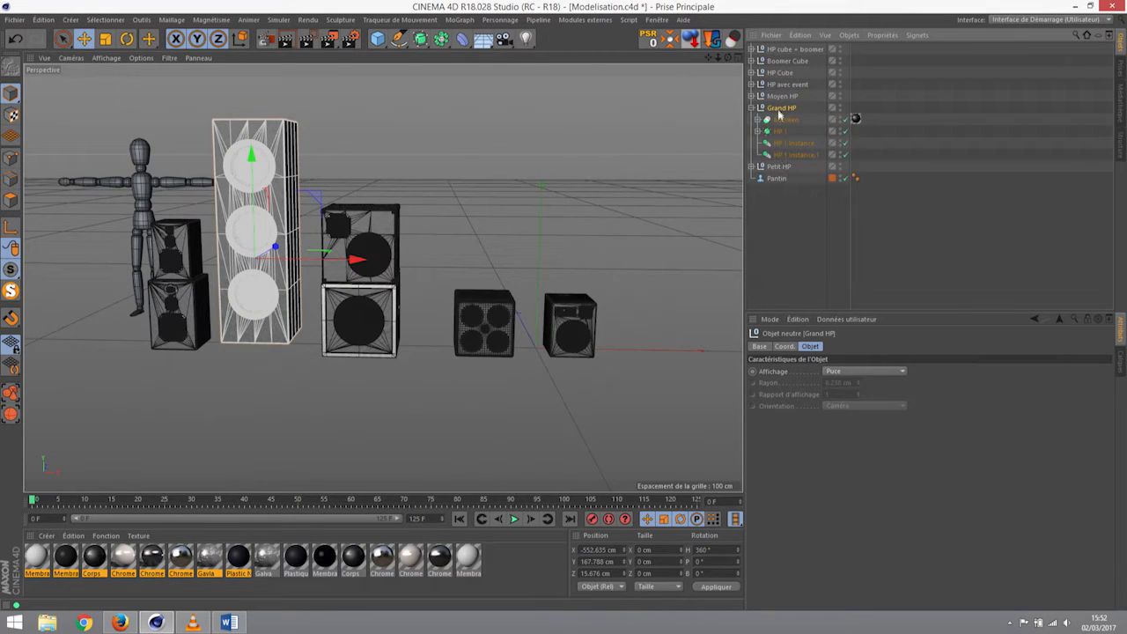
Select the whole Grand HP speaker group of the tall loudspeaker and collapse its hierarchy
{"action": "left_click", "coordinate": [753, 108]}
{"action": "left_click", "coordinate": [349, 156]}
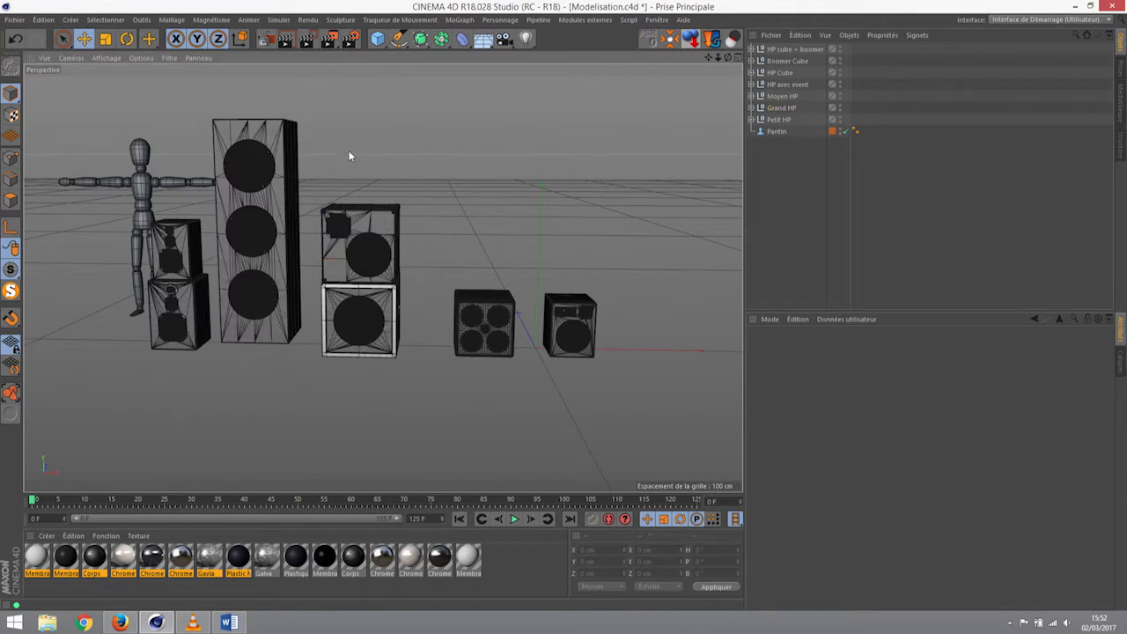
{"action": "left_click", "coordinate": [267, 138]}
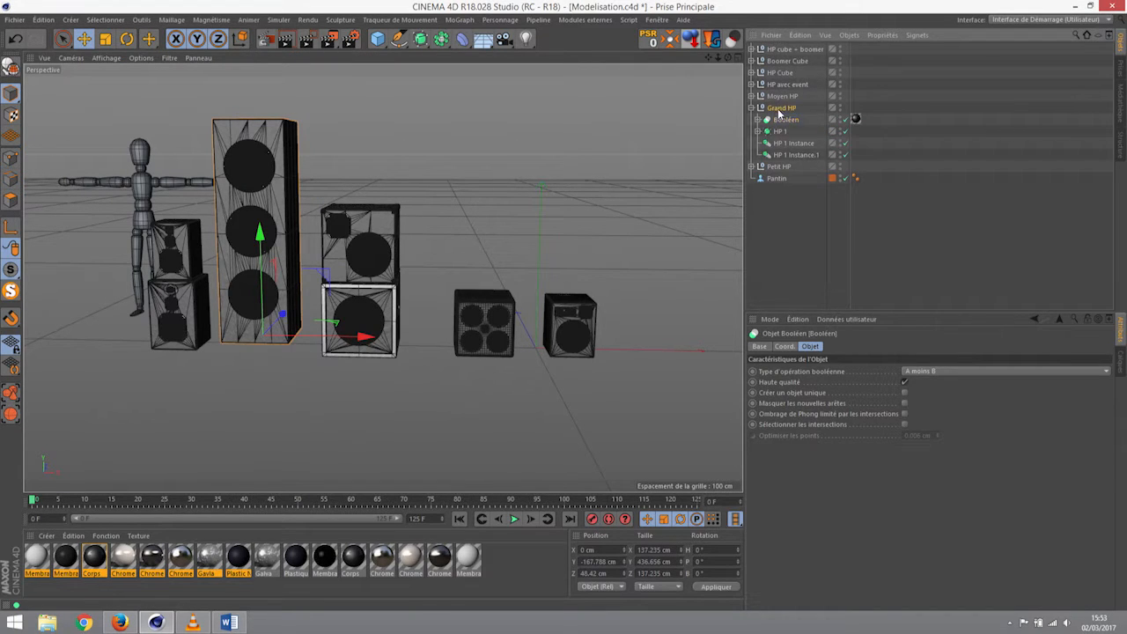
{"action": "left_click", "coordinate": [779, 109]}
{"action": "left_click", "coordinate": [755, 108]}
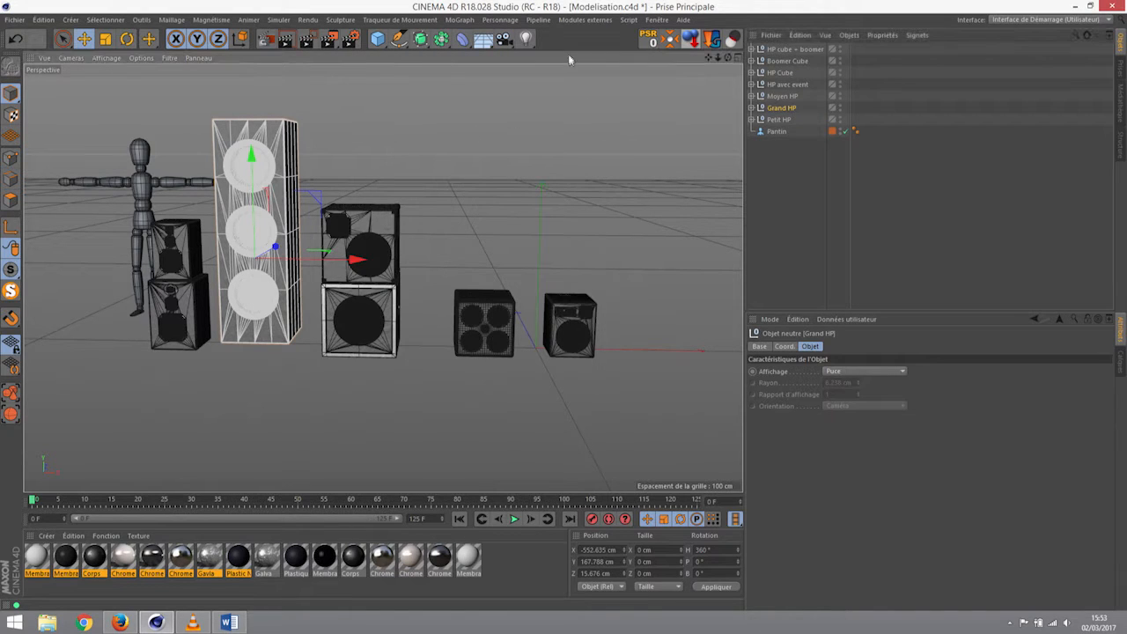
Switch to the MVI 4097.c4d document and paste the copied Grand HP group into it
{"action": "left_click", "coordinate": [656, 20]}
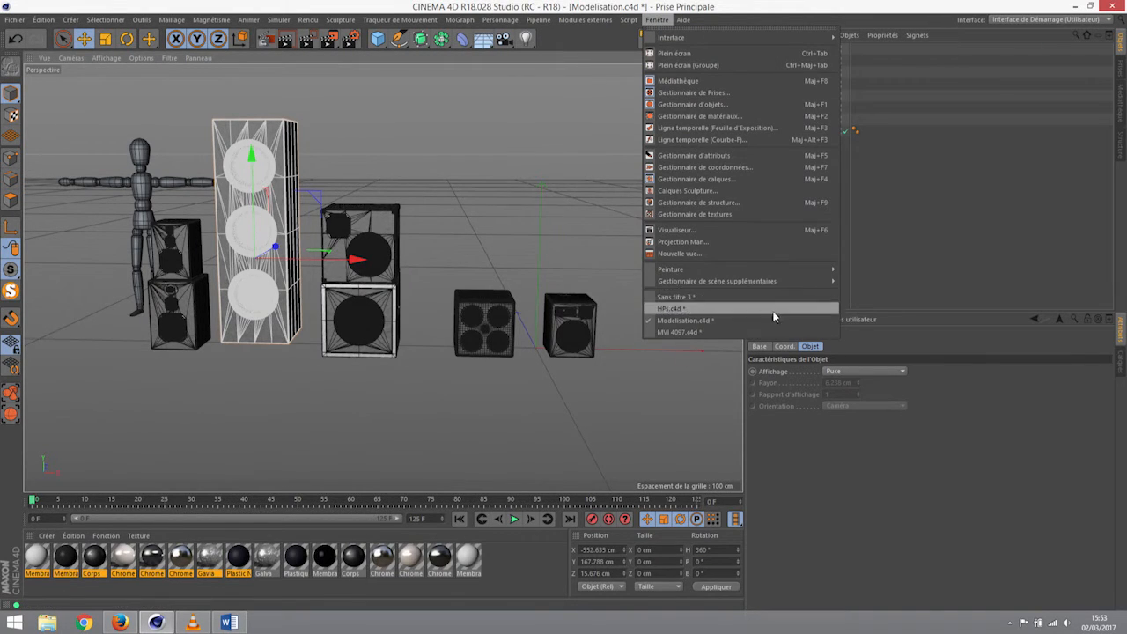
{"action": "left_click", "coordinate": [676, 331]}
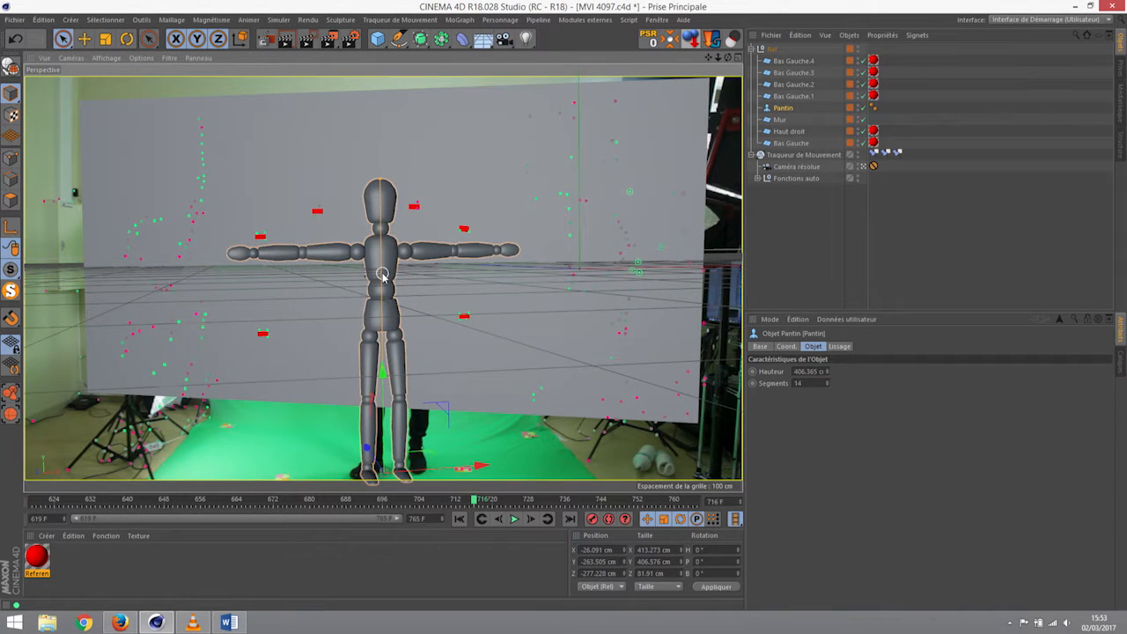
{"action": "key", "text": "ctrl+v"}
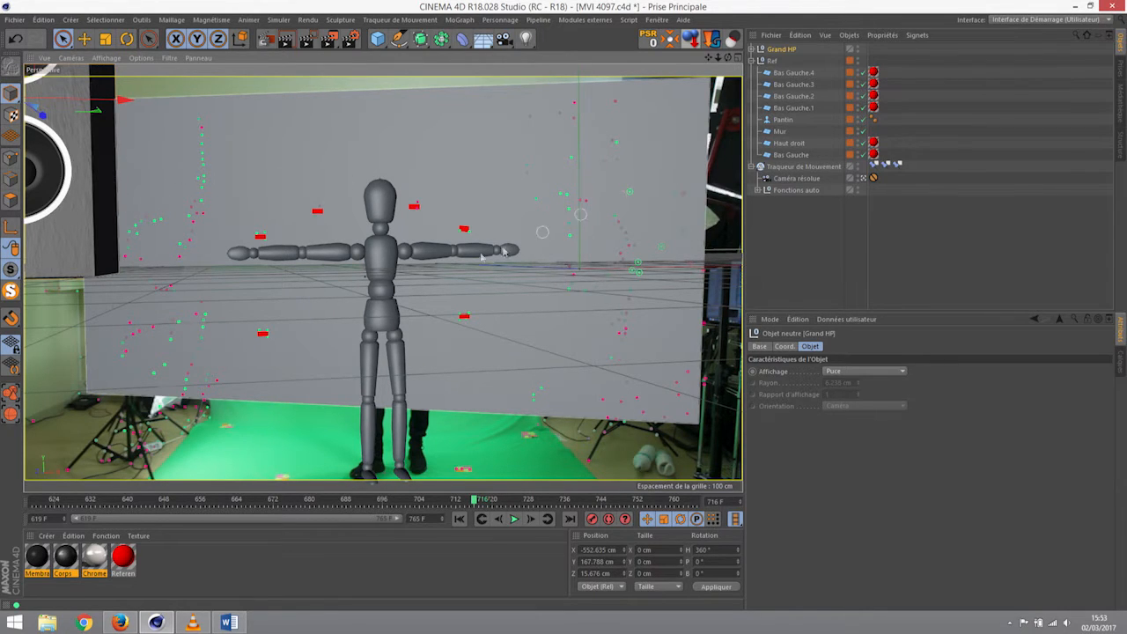
Leave the solved camera and take the Mur plane out of the Ref group, placing it at the end of the object hierarchy
{"action": "left_click", "coordinate": [864, 178]}
{"action": "scroll", "coordinate": [313, 227], "scroll_direction": "down", "scroll_amount": 5}
{"action": "left_click_drag", "start_coordinate": [250, 235], "coordinate": [556, 262], "text": "alt"}
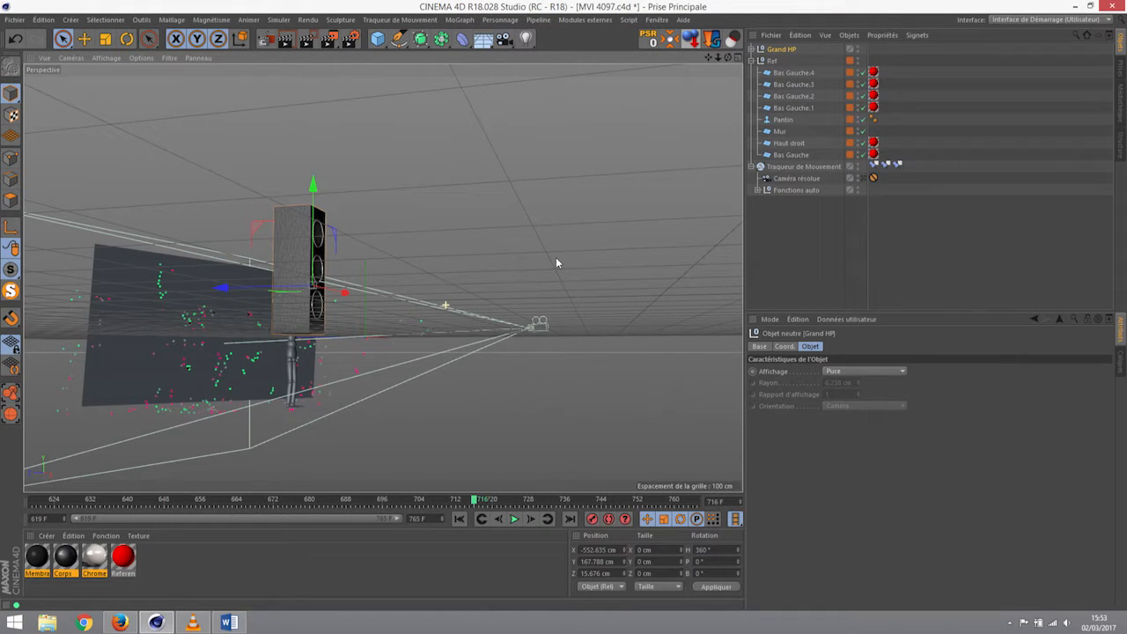
{"action": "left_click", "coordinate": [780, 131]}
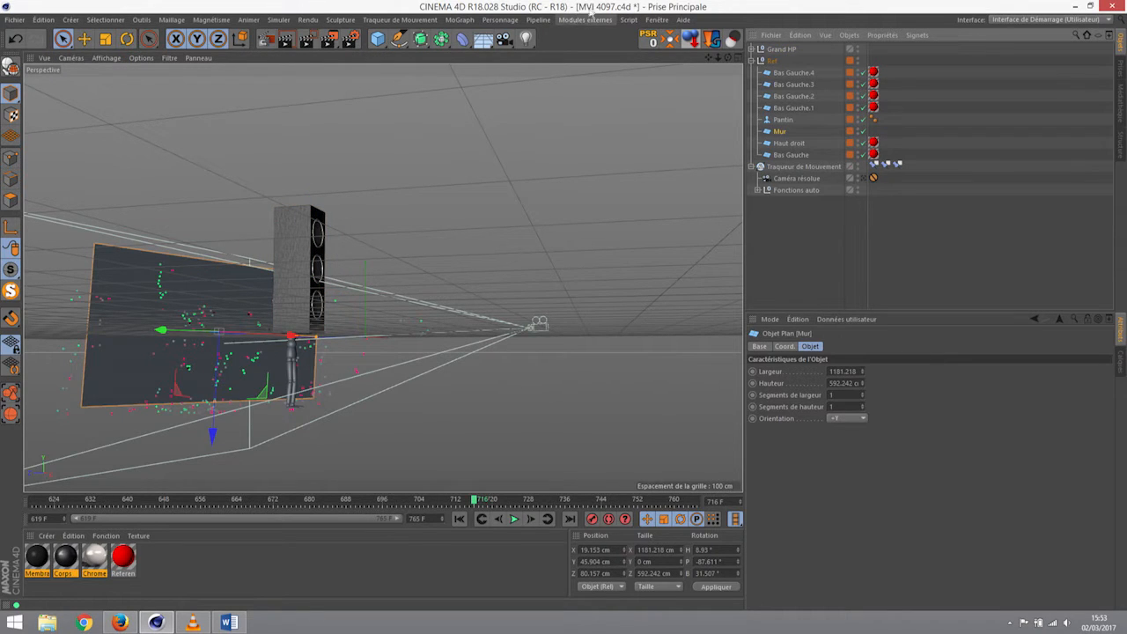
{"action": "left_click", "coordinate": [656, 19]}
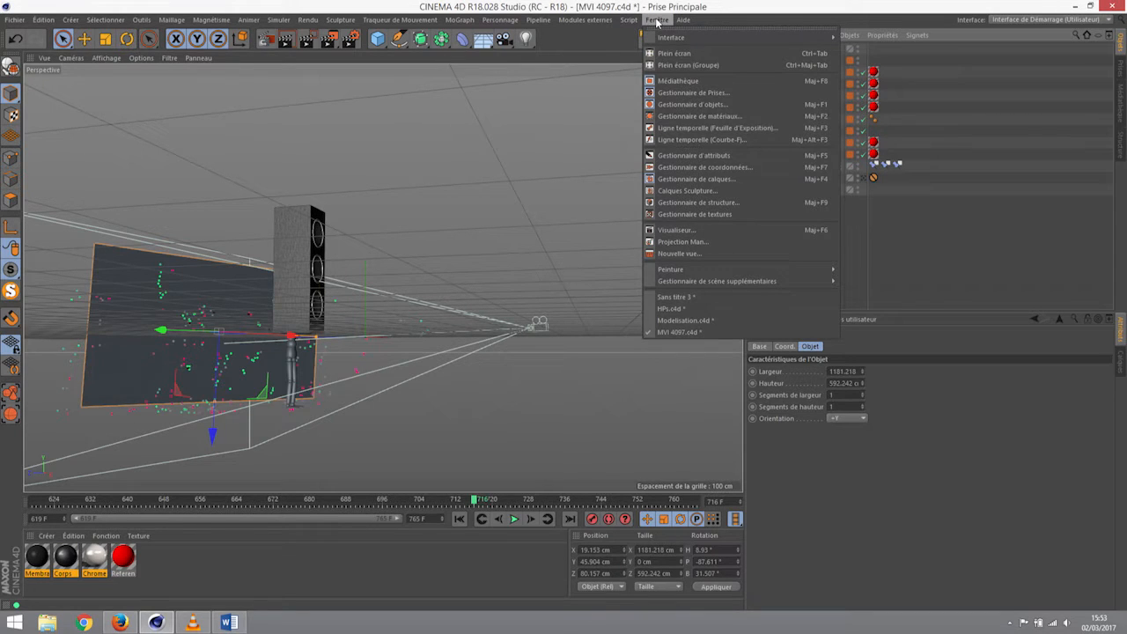
{"action": "left_click", "coordinate": [752, 11]}
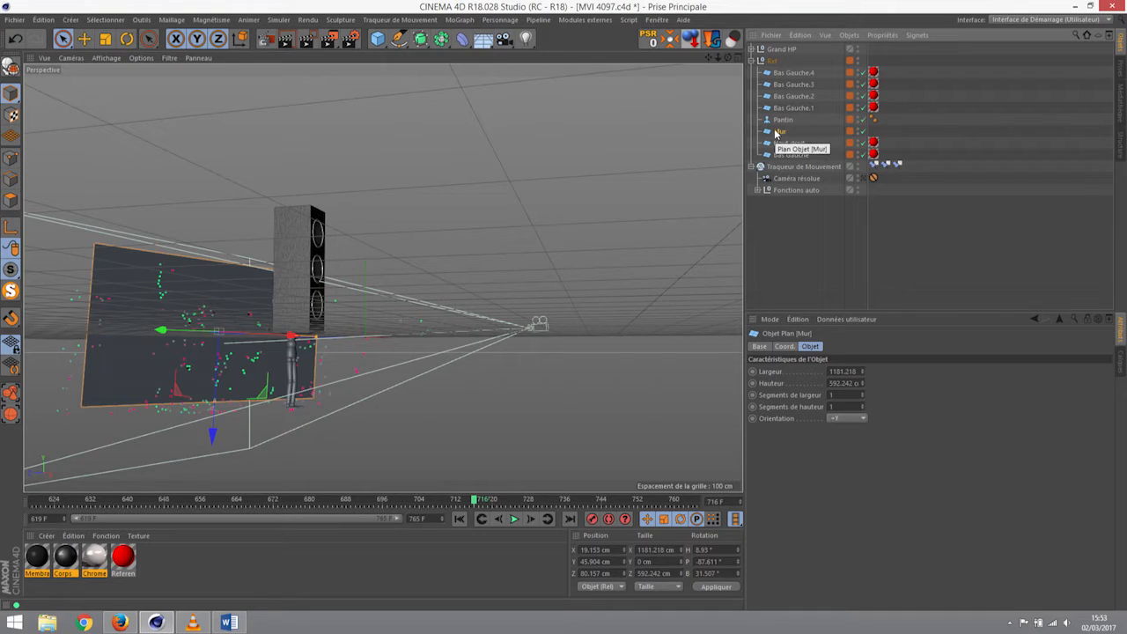
{"action": "left_click_drag", "start_coordinate": [775, 132], "coordinate": [793, 194]}
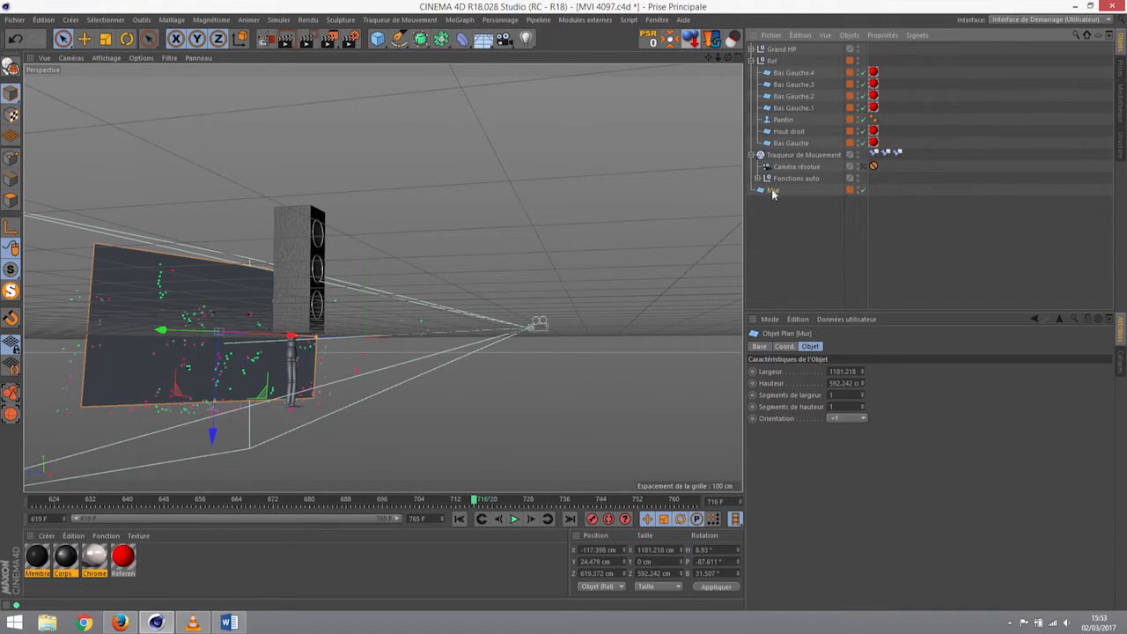
Remove the Mur plane from the Non exportable layer
{"action": "left_click", "coordinate": [850, 192]}
{"action": "mouse_move", "coordinate": [915, 201]}
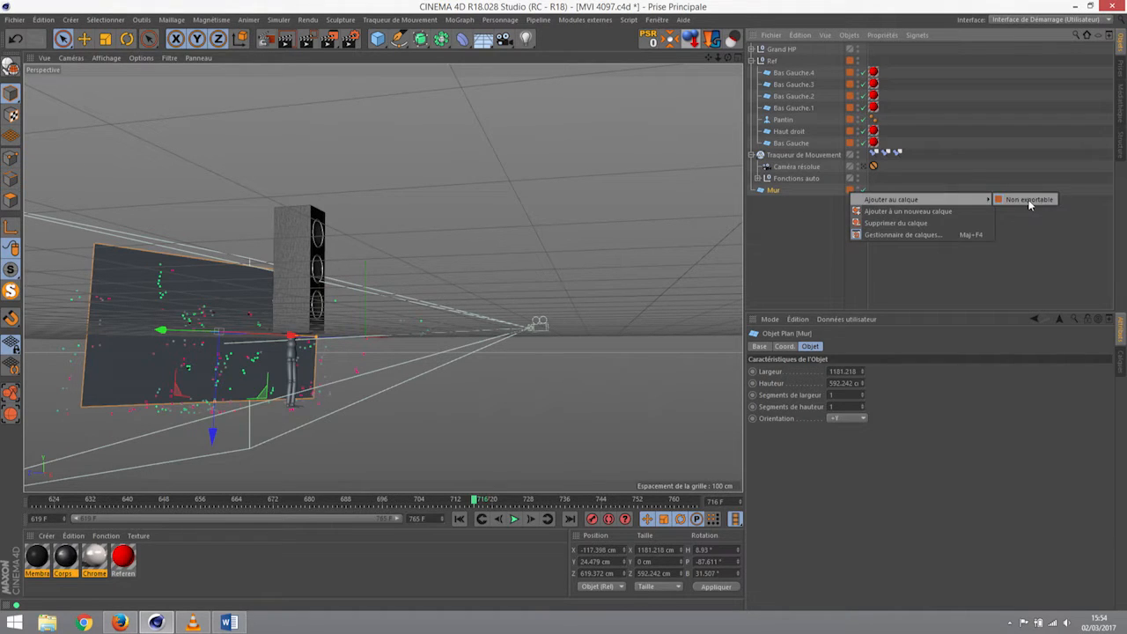
{"action": "left_click", "coordinate": [887, 223]}
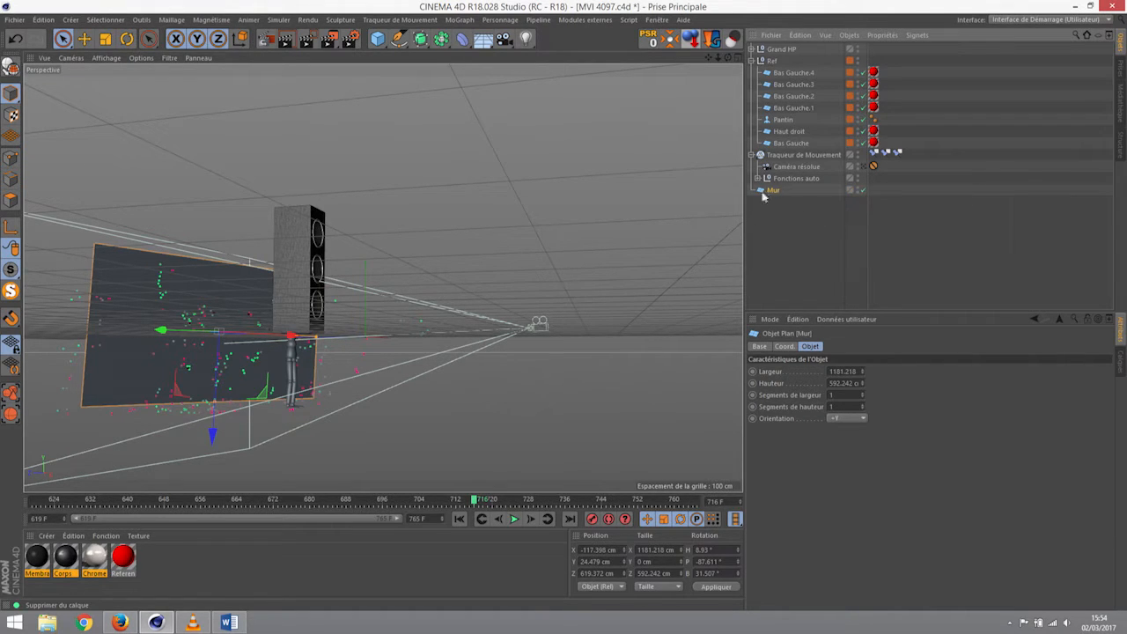
Convert the Mur plane into an editable polygon object and switch to edge mode with the Live Selection tool
{"action": "left_click_drag", "start_coordinate": [252, 308], "coordinate": [363, 350], "text": "alt"}
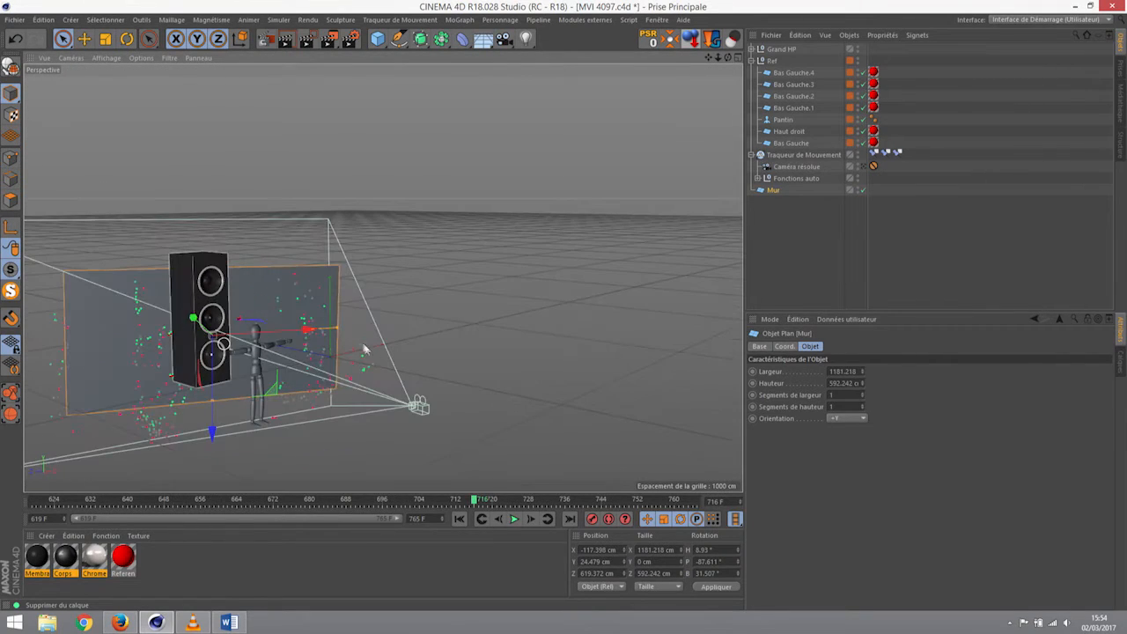
{"action": "key", "text": "c"}
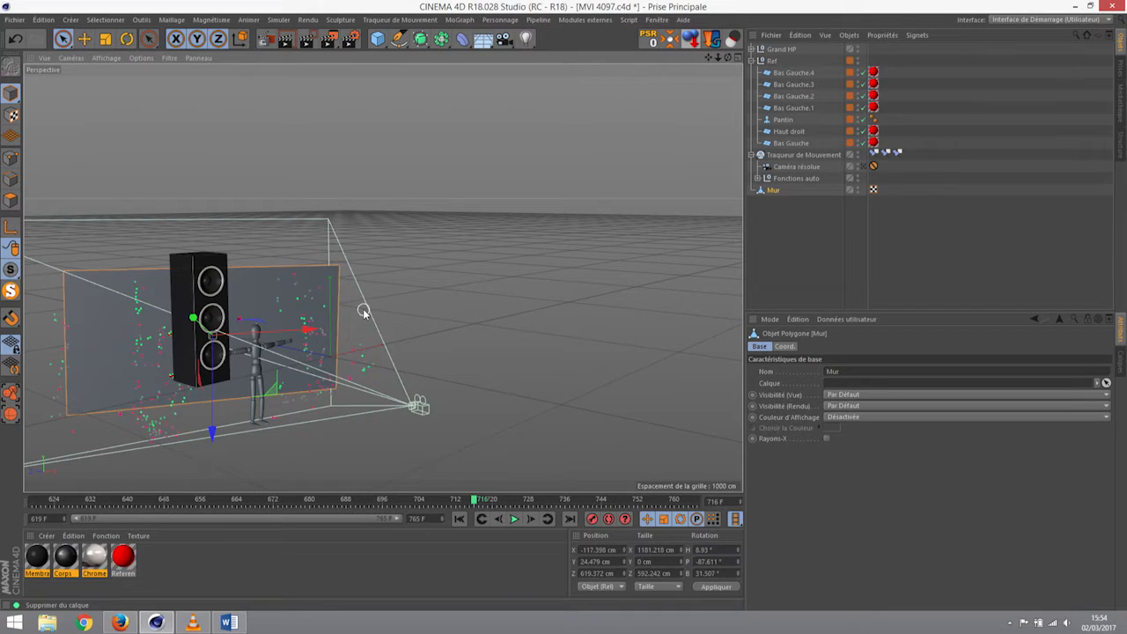
{"action": "left_click", "coordinate": [64, 40]}
{"action": "left_click", "coordinate": [11, 178]}
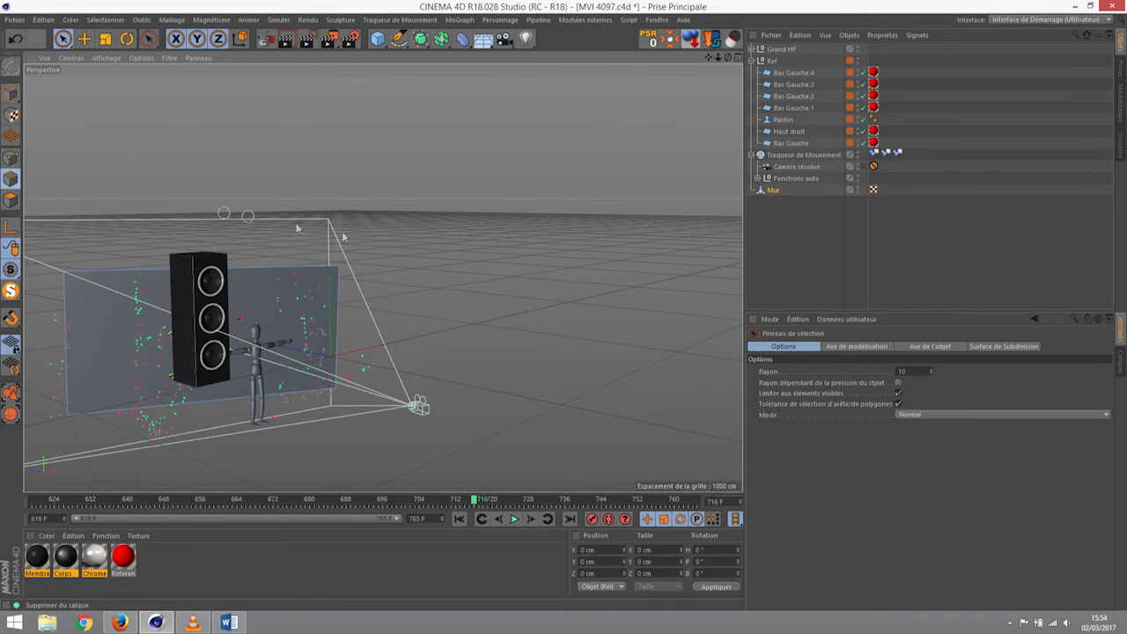
Move the wall's right edge outward to a width of about 1650 cm and raise its top edge to about 809 cm high
{"action": "left_click", "coordinate": [339, 304]}
{"action": "left_click_drag", "start_coordinate": [236, 337], "coordinate": [328, 327]}
{"action": "left_click", "coordinate": [291, 269]}
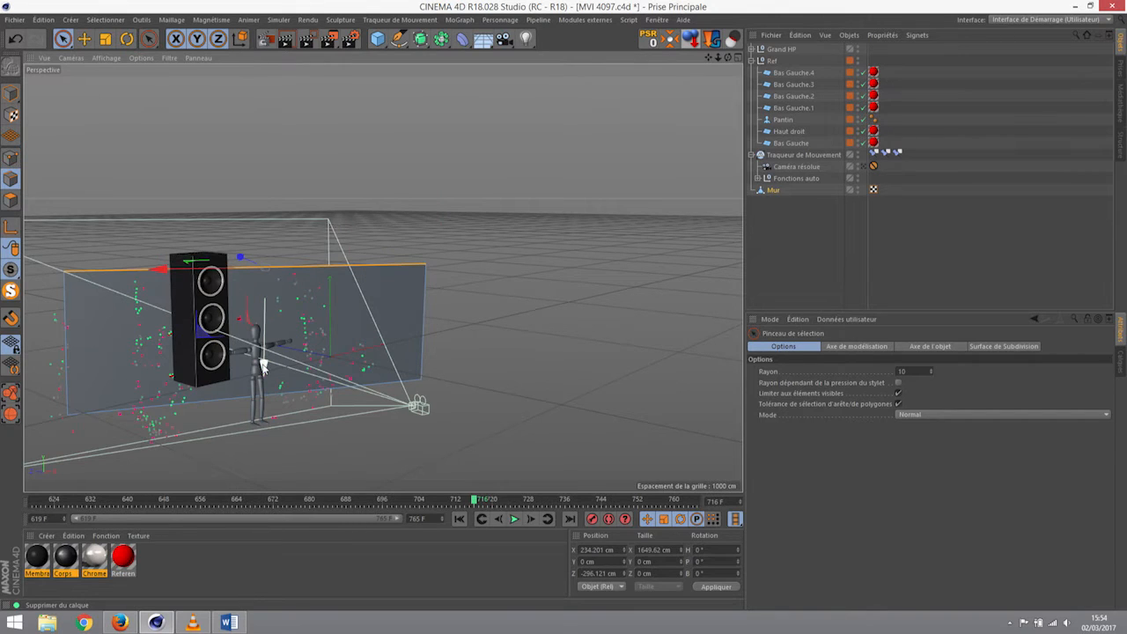
{"action": "left_click_drag", "start_coordinate": [263, 362], "coordinate": [264, 325]}
Move the wall's left edge outward to about X -730 cm, adjusting it through the solved camera at frame 701
{"action": "left_click", "coordinate": [64, 339]}
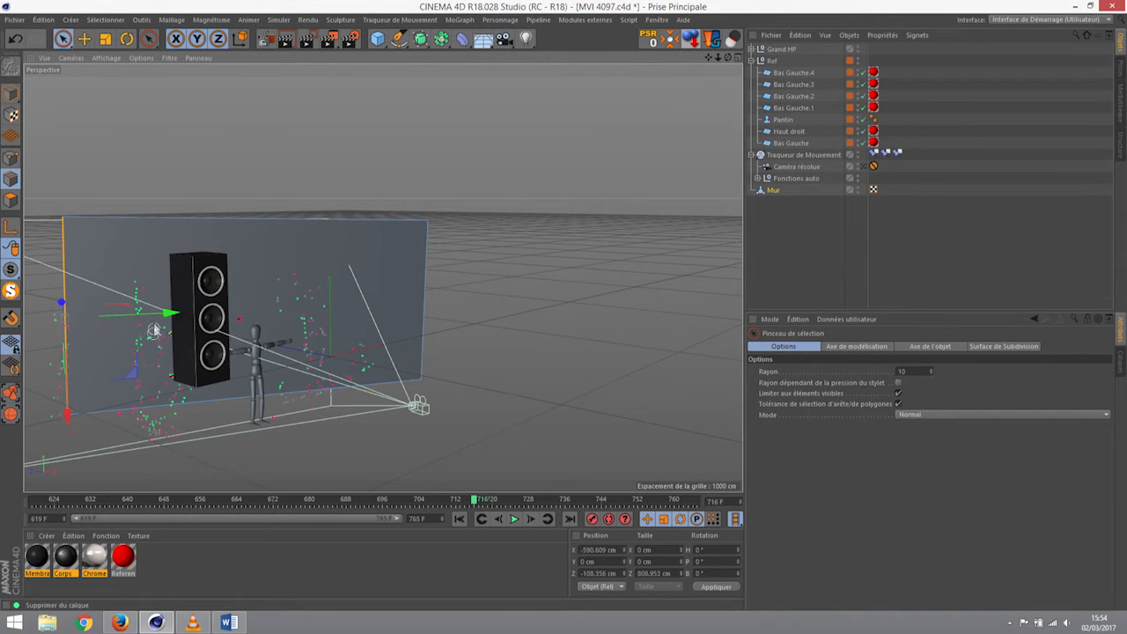
{"action": "left_click_drag", "start_coordinate": [149, 319], "coordinate": [117, 319]}
{"action": "left_click", "coordinate": [866, 167]}
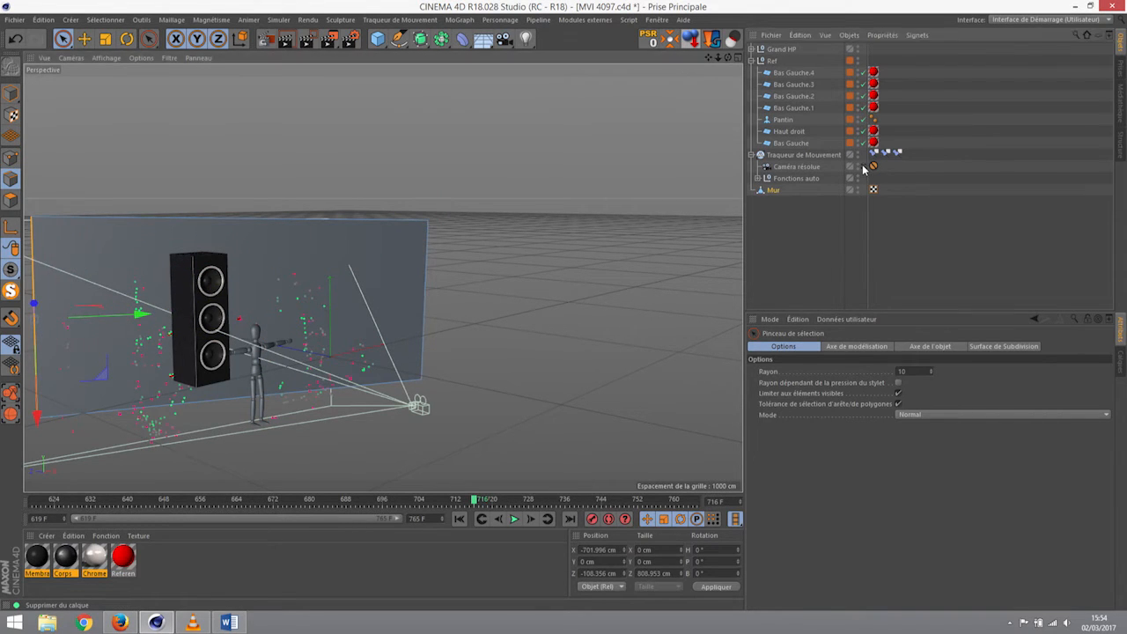
{"action": "left_click_drag", "start_coordinate": [141, 204], "coordinate": [118, 204]}
{"action": "left_click_drag", "start_coordinate": [473, 500], "coordinate": [405, 500]}
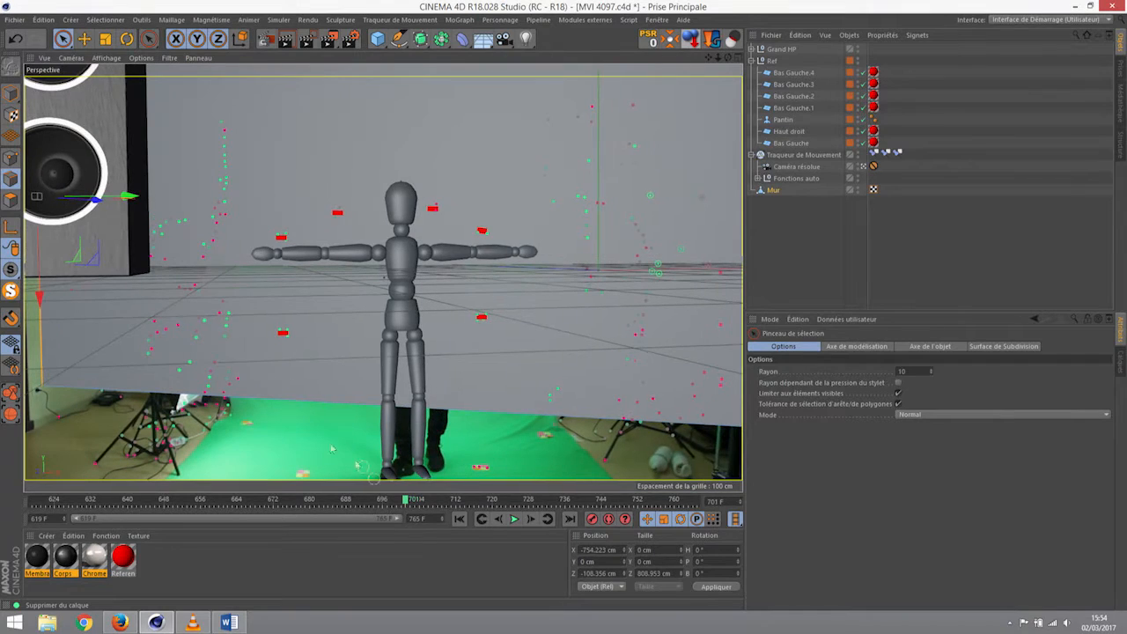
{"action": "left_click_drag", "start_coordinate": [122, 195], "coordinate": [141, 201]}
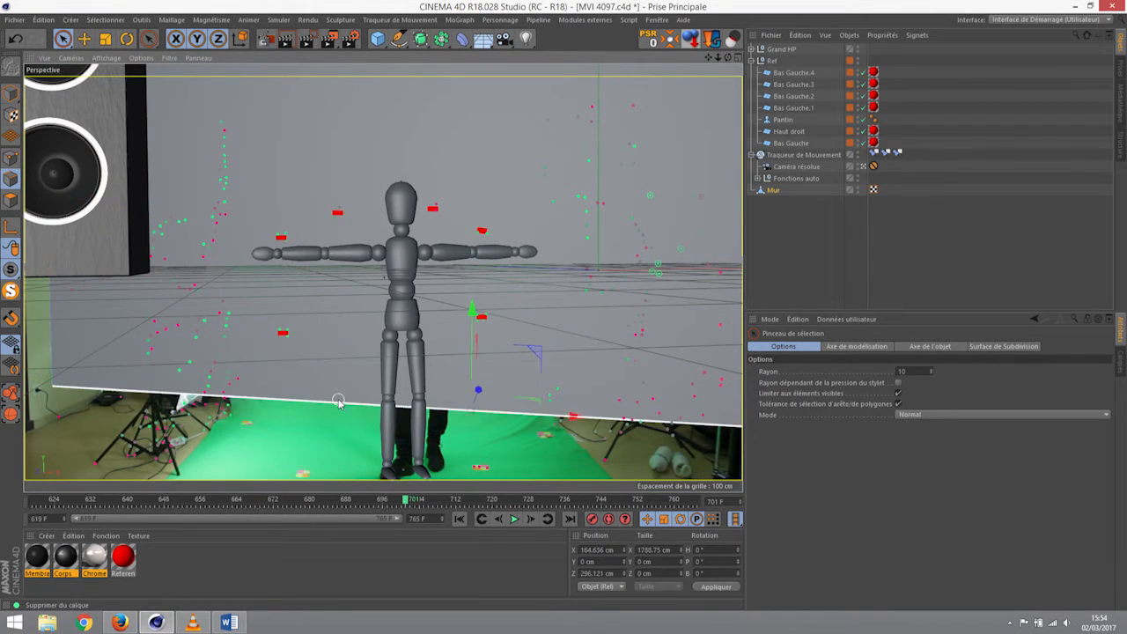
Extrude the wall's bottom edge about 1189 cm toward the camera as a floor and its left edge about 1182 cm as a side wall
{"action": "left_click", "coordinate": [478, 394]}
{"action": "left_click_drag", "start_coordinate": [478, 395], "coordinate": [451, 472]}
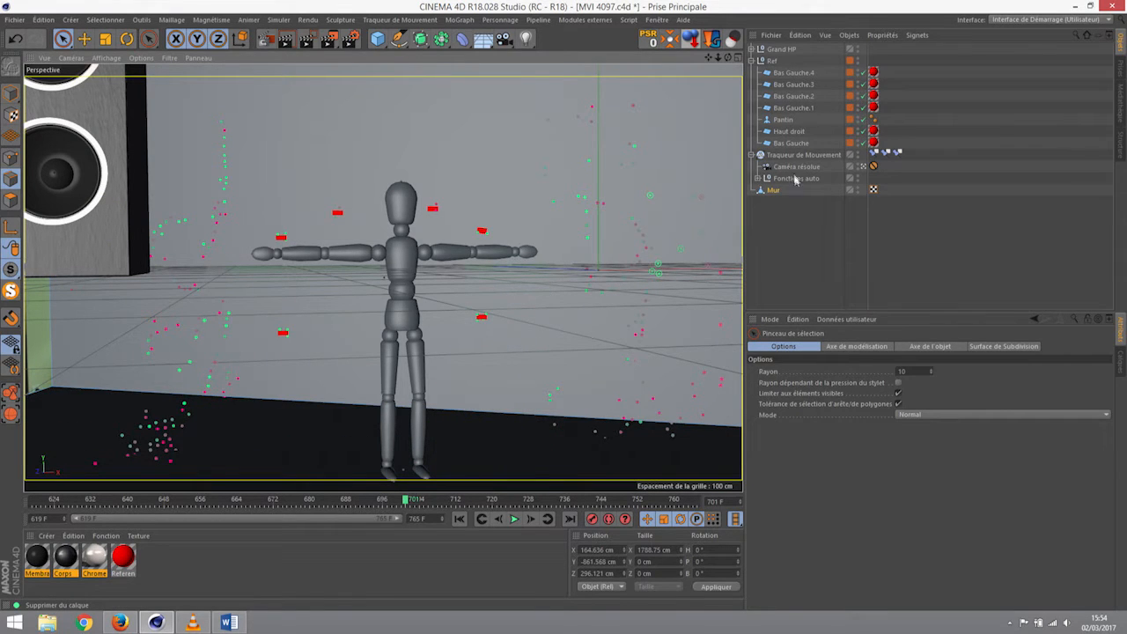
{"action": "left_click", "coordinate": [862, 167]}
{"action": "left_click_drag", "start_coordinate": [322, 438], "coordinate": [398, 442], "text": "alt"}
{"action": "left_click_drag", "start_coordinate": [312, 449], "coordinate": [256, 410]}
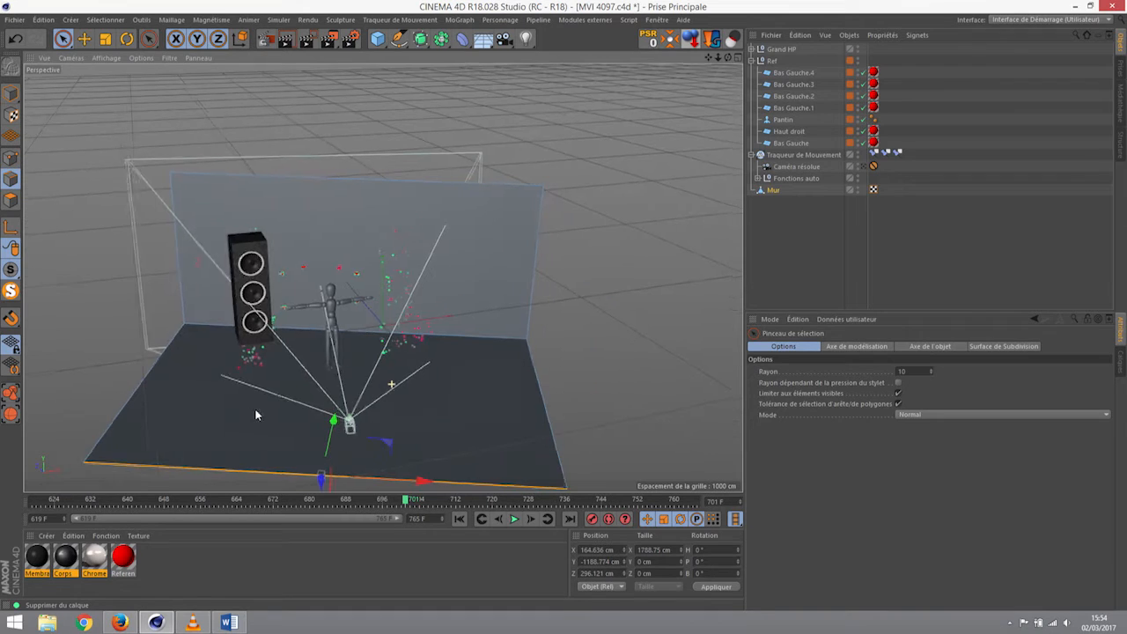
{"action": "left_click", "coordinate": [180, 271]}
{"action": "left_click_drag", "start_coordinate": [208, 227], "coordinate": [139, 363], "text": "ctrl"}
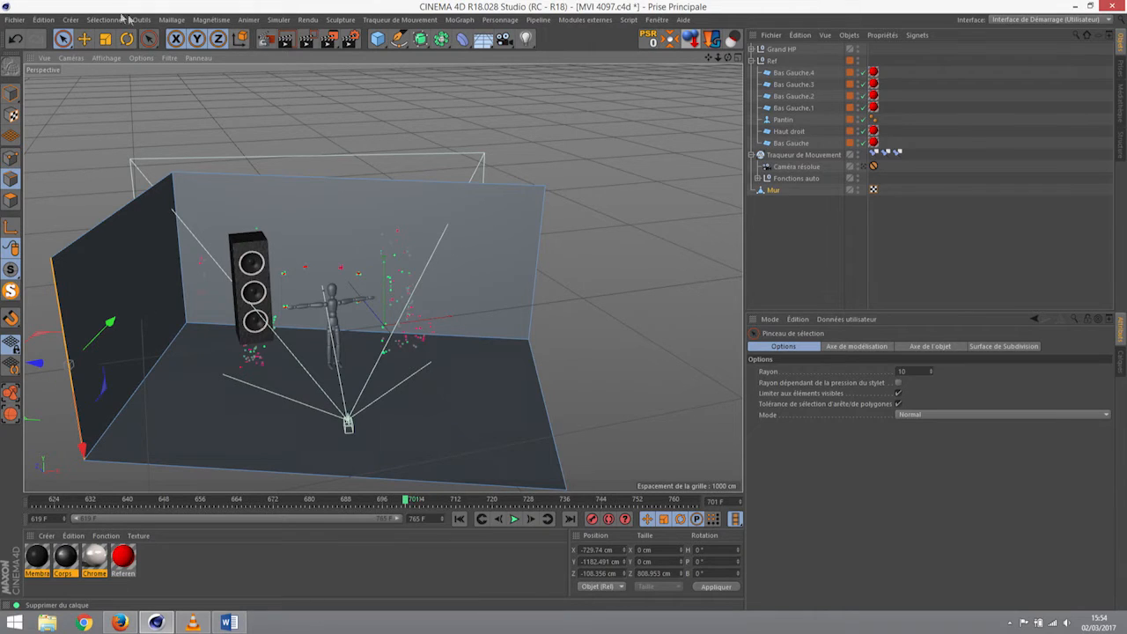
Save the document under the name Scene in the Modelisations folder
{"action": "left_click", "coordinate": [15, 21]}
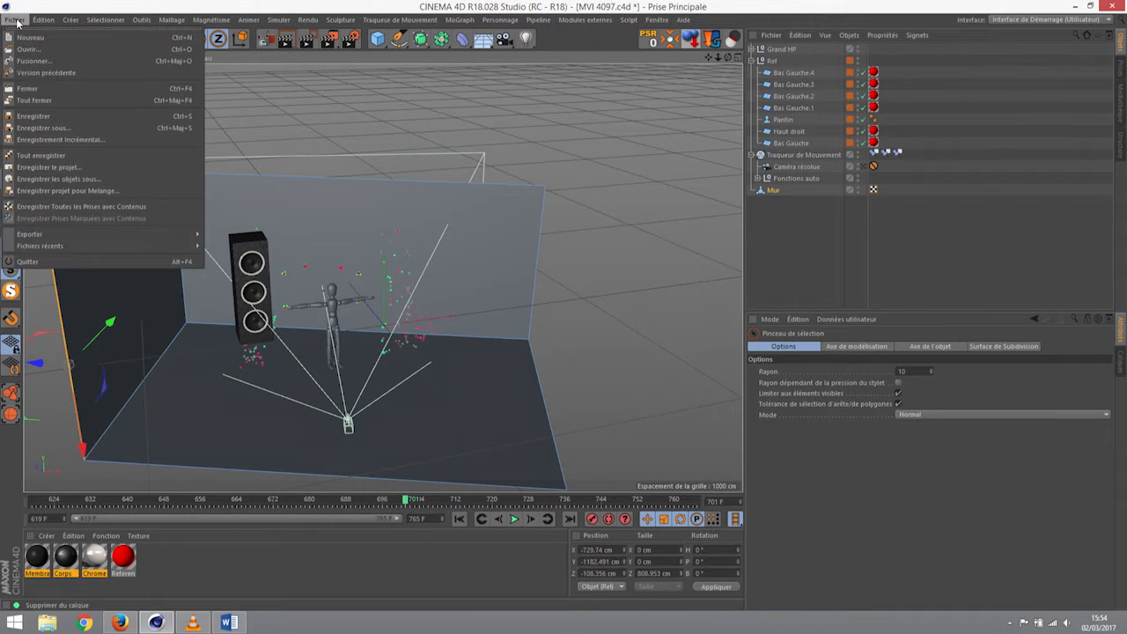
{"action": "left_click", "coordinate": [43, 128]}
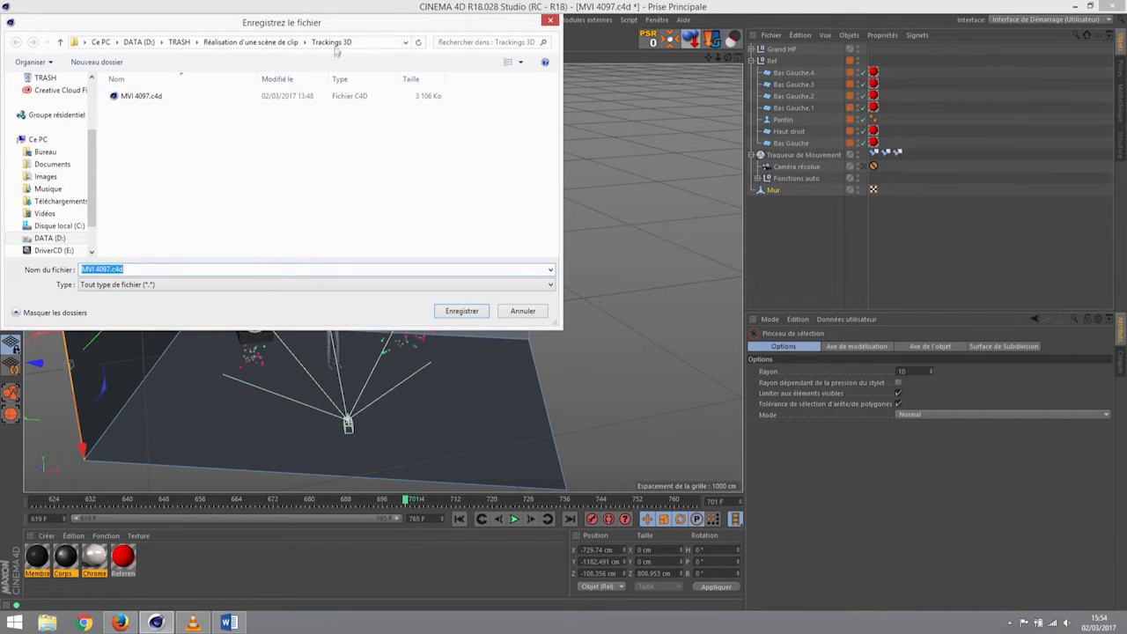
{"action": "left_click", "coordinate": [272, 42]}
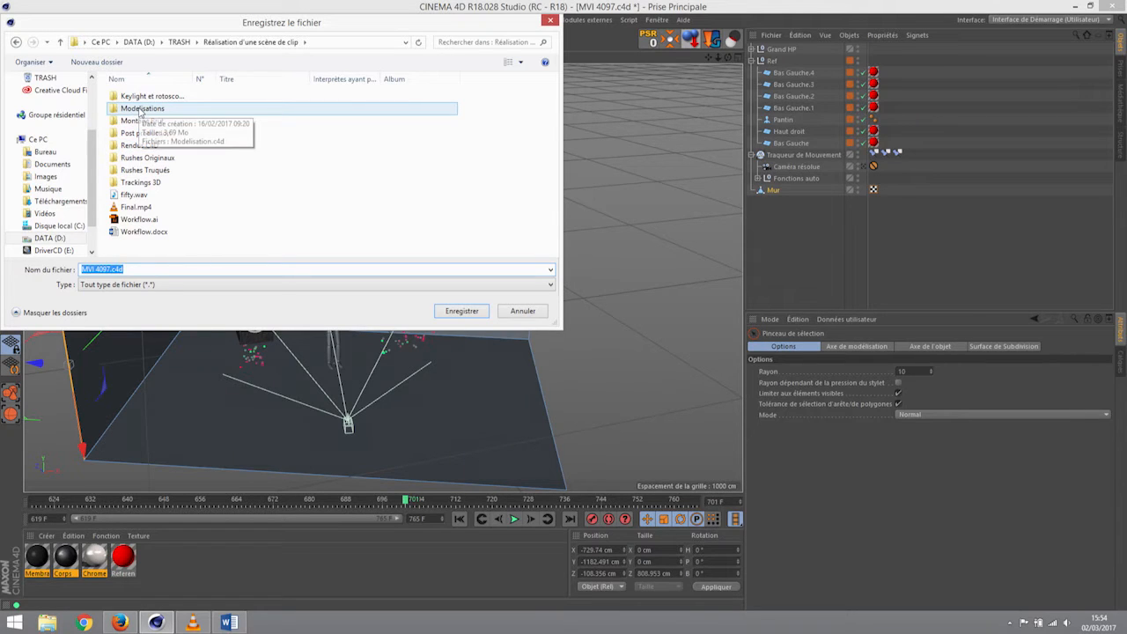
{"action": "double_click", "coordinate": [139, 109]}
{"action": "left_click", "coordinate": [138, 268]}
{"action": "type", "text": "Scene"}
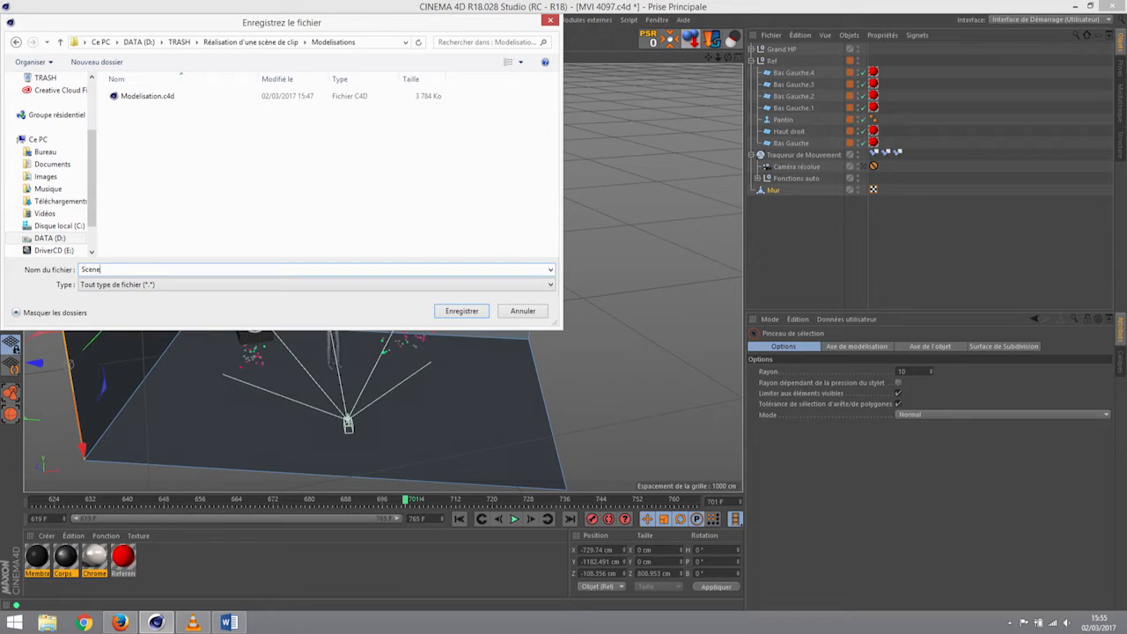
{"action": "key", "text": "Return"}
Select the Grand HP group, enable axis editing and lower its axis to the bottom of the speaker cabinet
{"action": "left_click_drag", "start_coordinate": [224, 319], "coordinate": [176, 269], "text": "alt"}
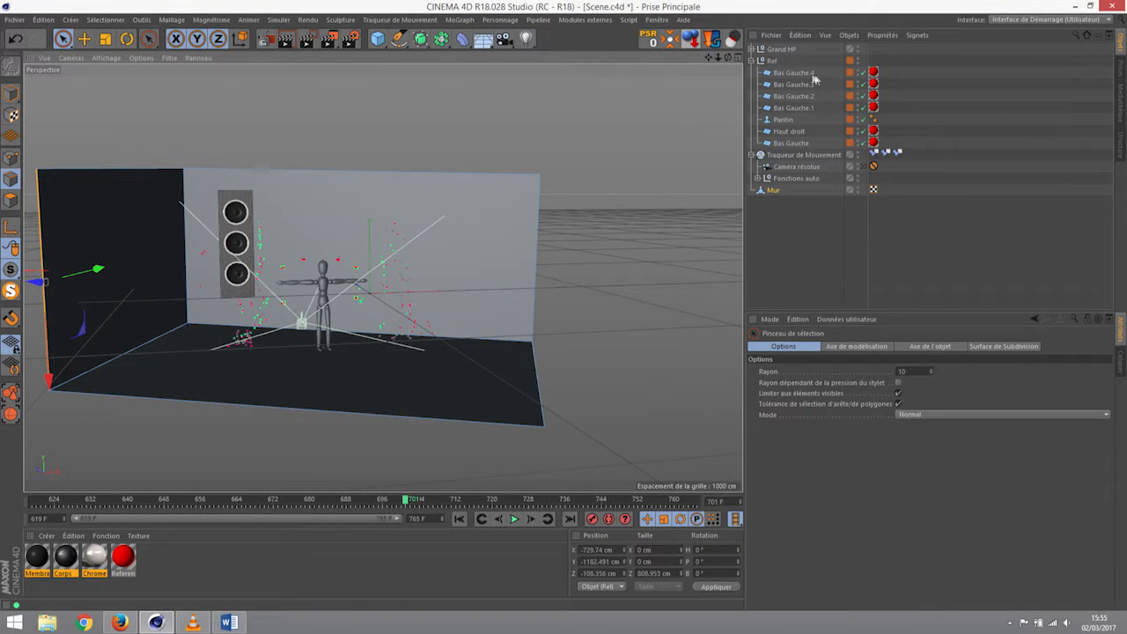
{"action": "left_click", "coordinate": [780, 49]}
{"action": "left_click_drag", "start_coordinate": [328, 204], "coordinate": [384, 214], "text": "alt"}
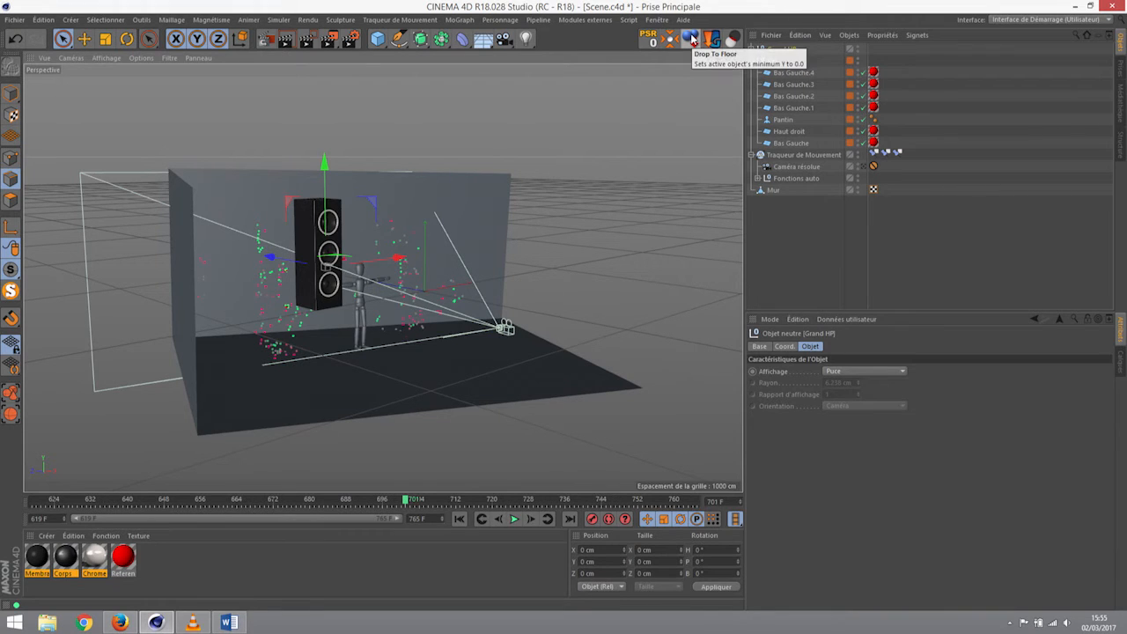
{"action": "left_click_drag", "start_coordinate": [594, 332], "coordinate": [392, 331], "text": "alt"}
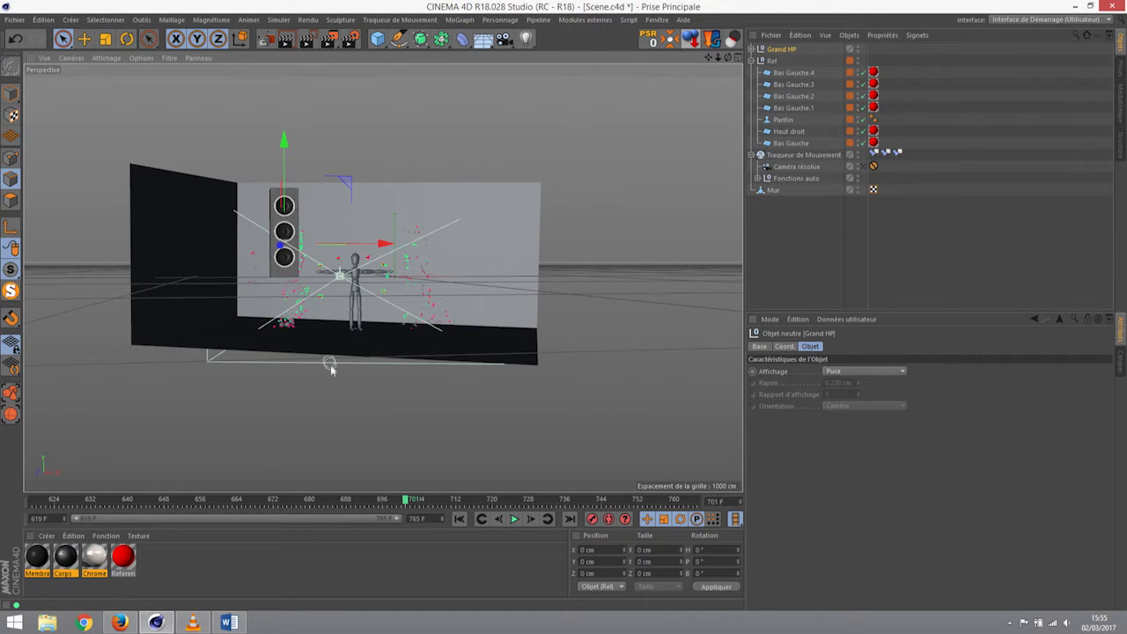
{"action": "left_click_drag", "start_coordinate": [411, 262], "coordinate": [383, 336], "text": "alt"}
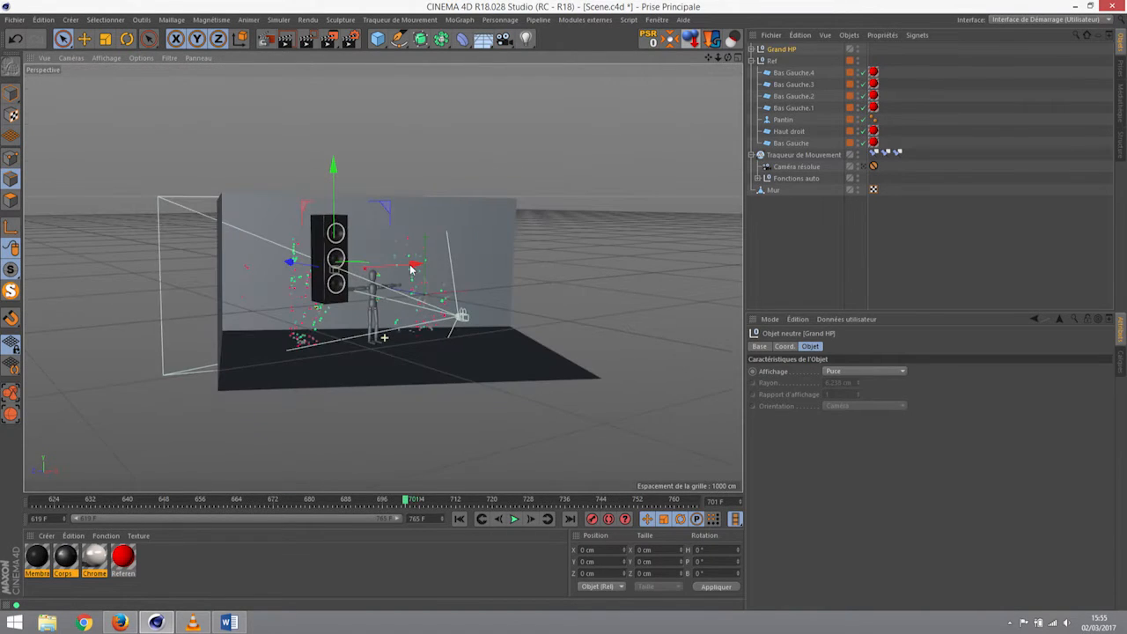
{"action": "left_click", "coordinate": [775, 50]}
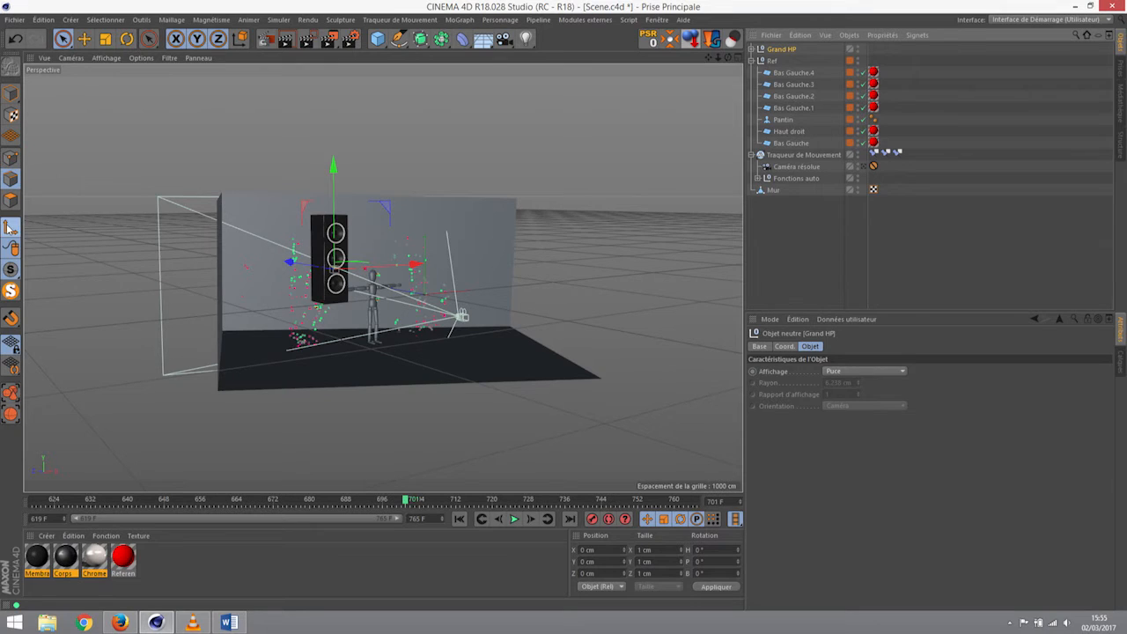
{"action": "scroll", "coordinate": [306, 267], "scroll_direction": "up", "scroll_amount": 2}
{"action": "scroll", "coordinate": [306, 266], "scroll_direction": "up", "scroll_amount": 5}
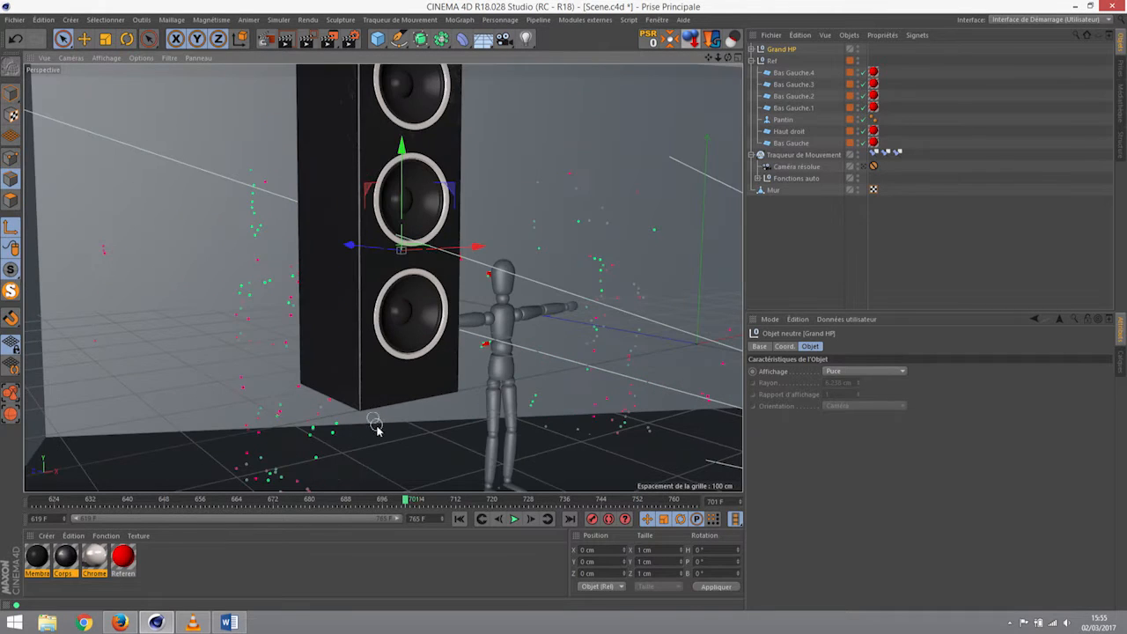
{"action": "left_click_drag", "start_coordinate": [406, 148], "coordinate": [406, 309]}
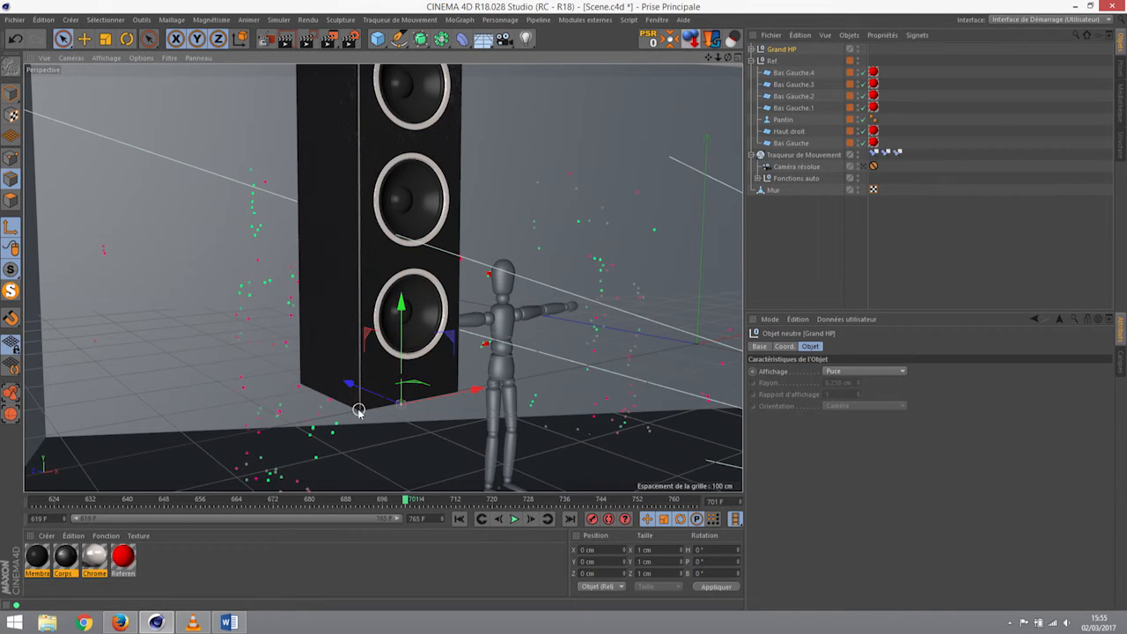
Move the Grand HP group's axis sideways onto the speaker cabinet's bottom front corner
{"action": "left_click_drag", "start_coordinate": [460, 396], "coordinate": [422, 411]}
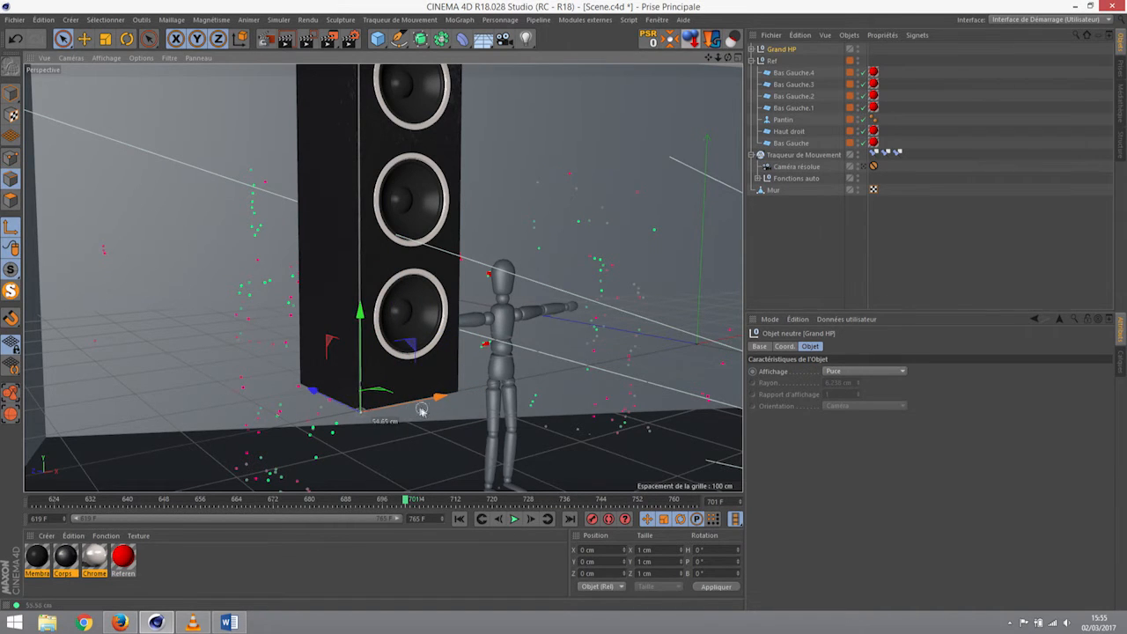
{"action": "scroll", "coordinate": [360, 420], "scroll_direction": "up", "scroll_amount": 3}
{"action": "scroll", "coordinate": [362, 392], "scroll_direction": "up", "scroll_amount": 3}
{"action": "scroll", "coordinate": [362, 392], "scroll_direction": "down", "scroll_amount": 3}
{"action": "scroll", "coordinate": [361, 393], "scroll_direction": "up", "scroll_amount": 3}
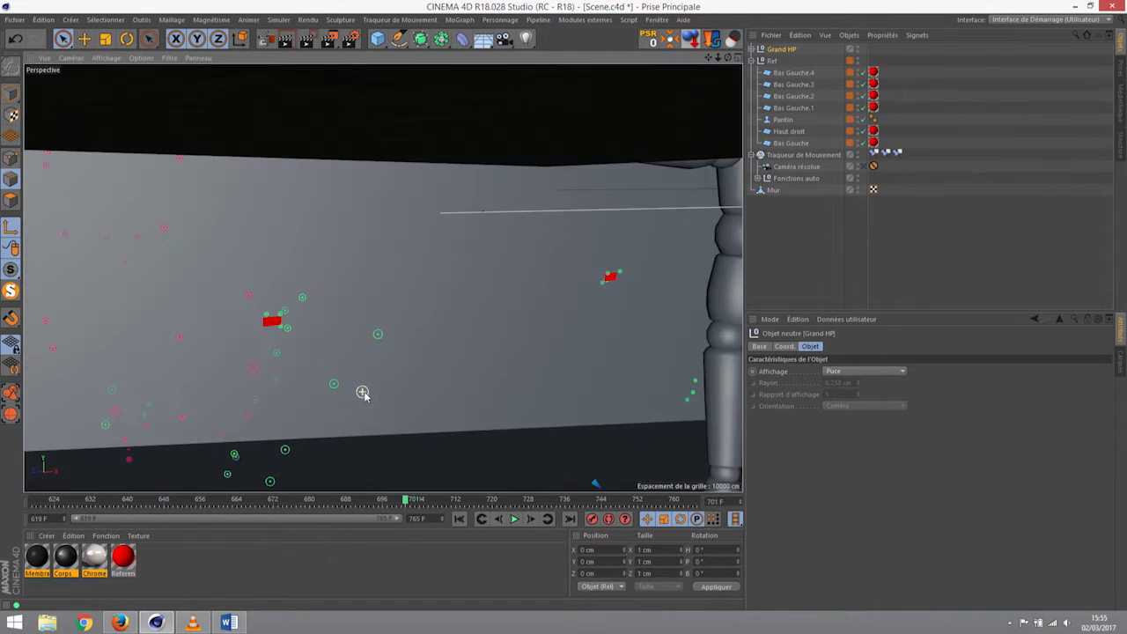
{"action": "scroll", "coordinate": [364, 394], "scroll_direction": "down", "scroll_amount": 3}
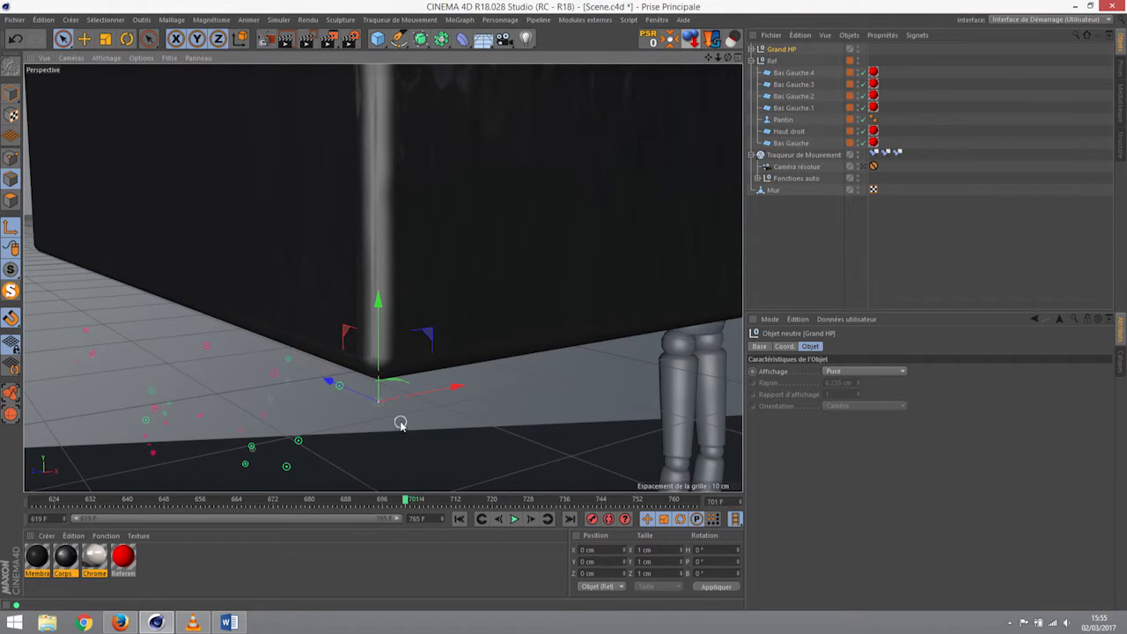
Refine the Grand HP axis position with the Move tool so it sits exactly on the cabinet's bottom corner, and end axis editing
{"action": "left_click", "coordinate": [83, 40]}
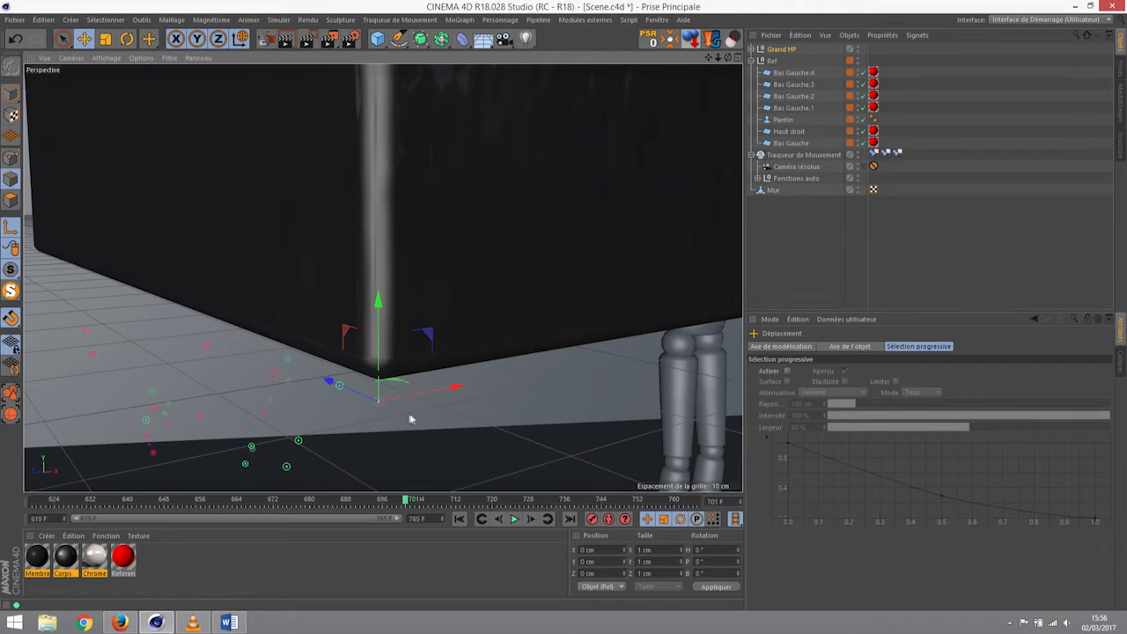
{"action": "left_click_drag", "start_coordinate": [398, 417], "coordinate": [378, 389]}
{"action": "mouse_move", "coordinate": [408, 395]}
{"action": "right_mouse_down", "text": "alt"}
{"action": "mouse_move", "coordinate": [420, 396]}
{"action": "mouse_move", "coordinate": [407, 397]}
{"action": "right_mouse_up", "text": "alt"}
{"action": "left_click_drag", "start_coordinate": [421, 391], "coordinate": [391, 363], "text": "alt"}
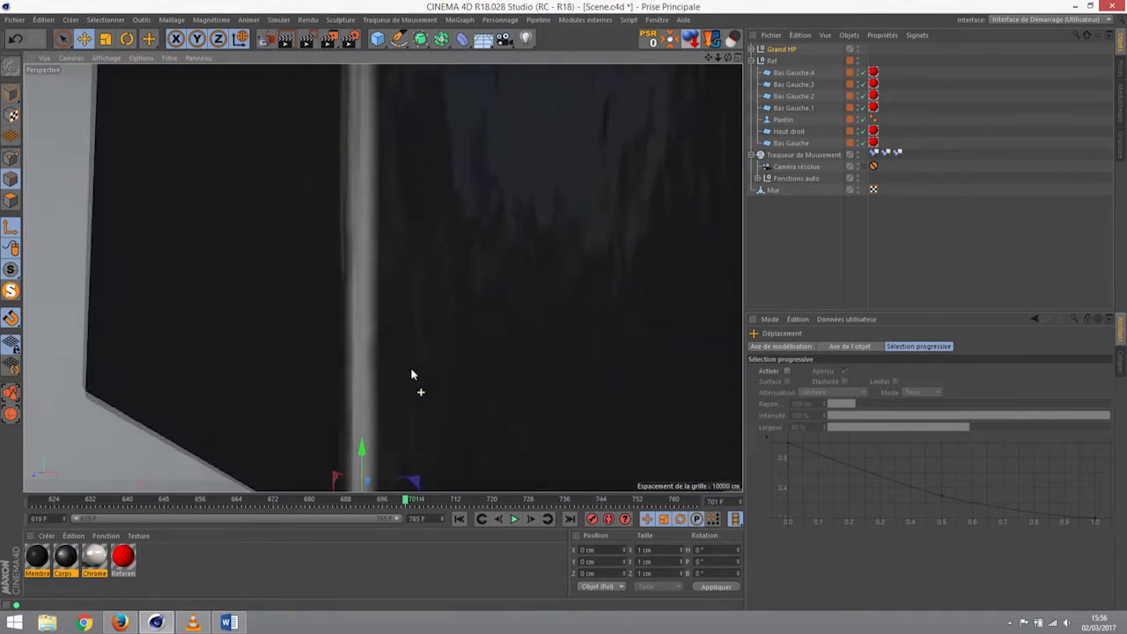
{"action": "middle_click_drag", "start_coordinate": [390, 362], "coordinate": [391, 221], "text": "alt"}
{"action": "left_click_drag", "start_coordinate": [432, 258], "coordinate": [410, 317], "text": "alt"}
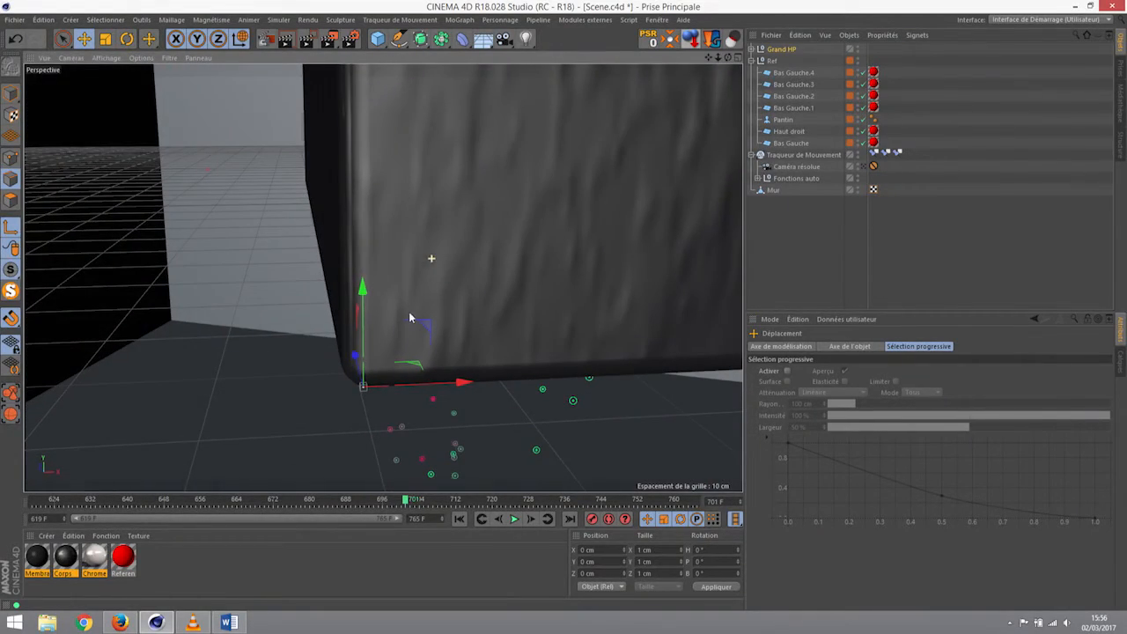
{"action": "left_click", "coordinate": [11, 228]}
Lower the Grand HP speaker onto the room's floor, to about Y -286 cm
{"action": "scroll", "coordinate": [267, 284], "scroll_direction": "down", "scroll_amount": 10}
{"action": "left_click_drag", "start_coordinate": [282, 316], "coordinate": [340, 263], "text": "alt"}
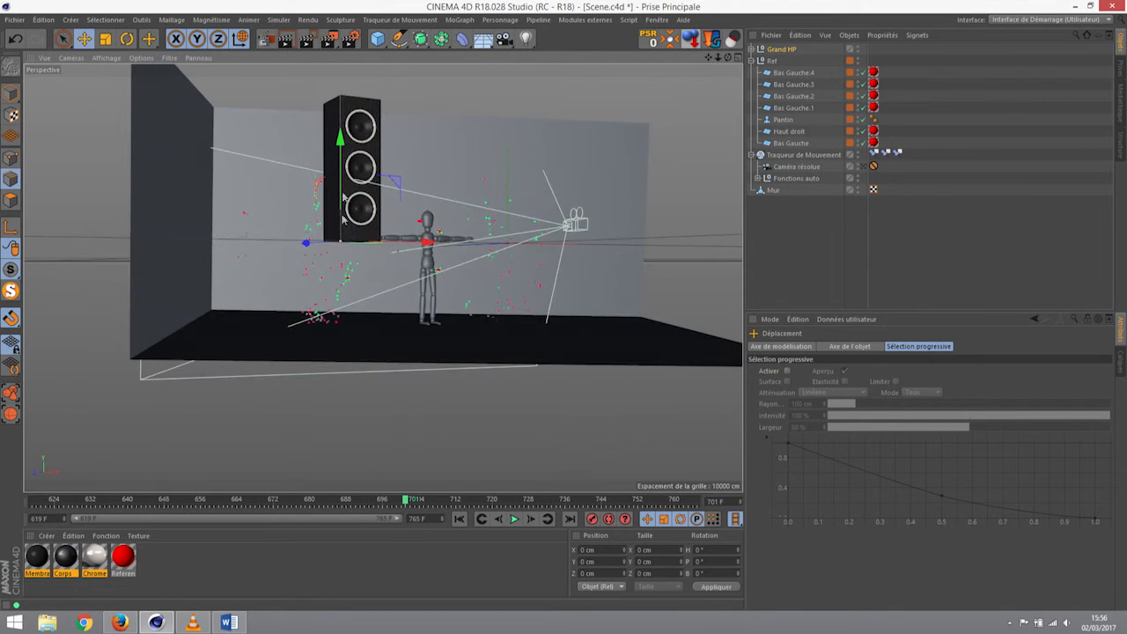
{"action": "left_click_drag", "start_coordinate": [341, 137], "coordinate": [352, 236]}
{"action": "left_click_drag", "start_coordinate": [397, 362], "coordinate": [586, 402], "text": "alt"}
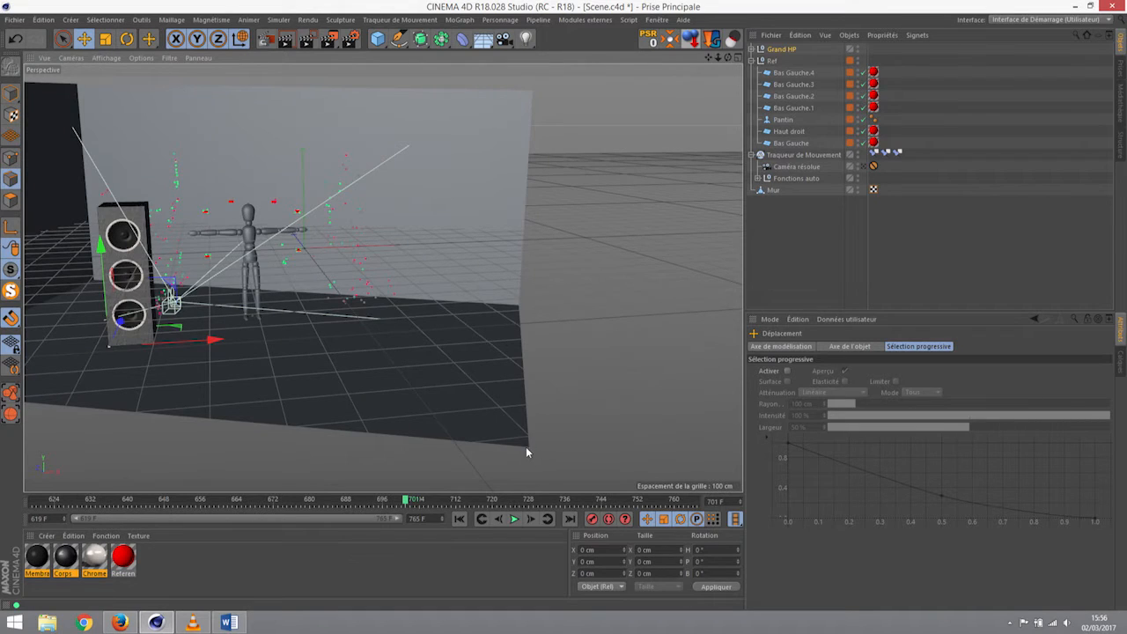
Select the Mur object and try changing the height of the floor's front corner, including through its Y position
{"action": "left_click", "coordinate": [775, 191]}
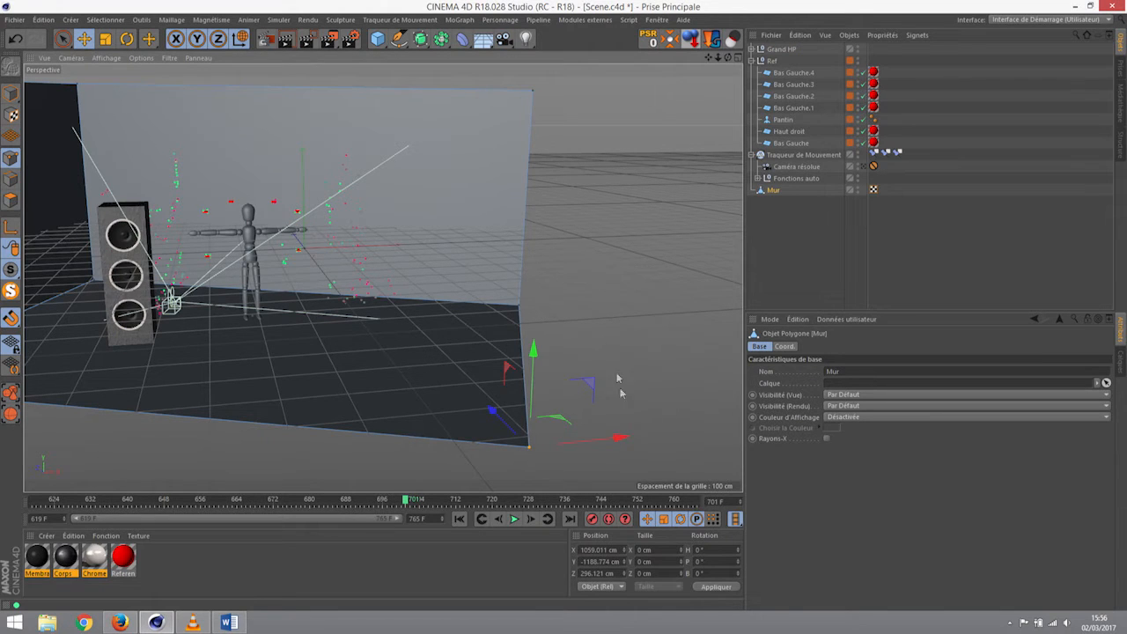
{"action": "left_click_drag", "start_coordinate": [532, 353], "coordinate": [531, 222]}
{"action": "key", "text": "ctrl+z"}
{"action": "left_click_drag", "start_coordinate": [577, 380], "coordinate": [553, 311], "text": "alt"}
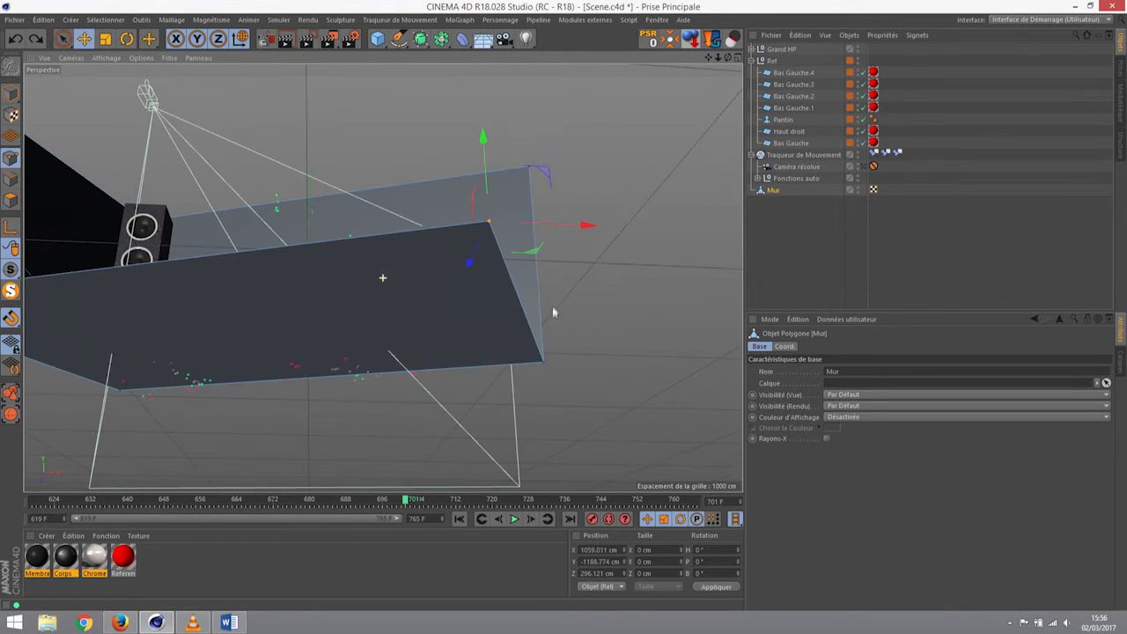
{"action": "left_click", "coordinate": [624, 560]}
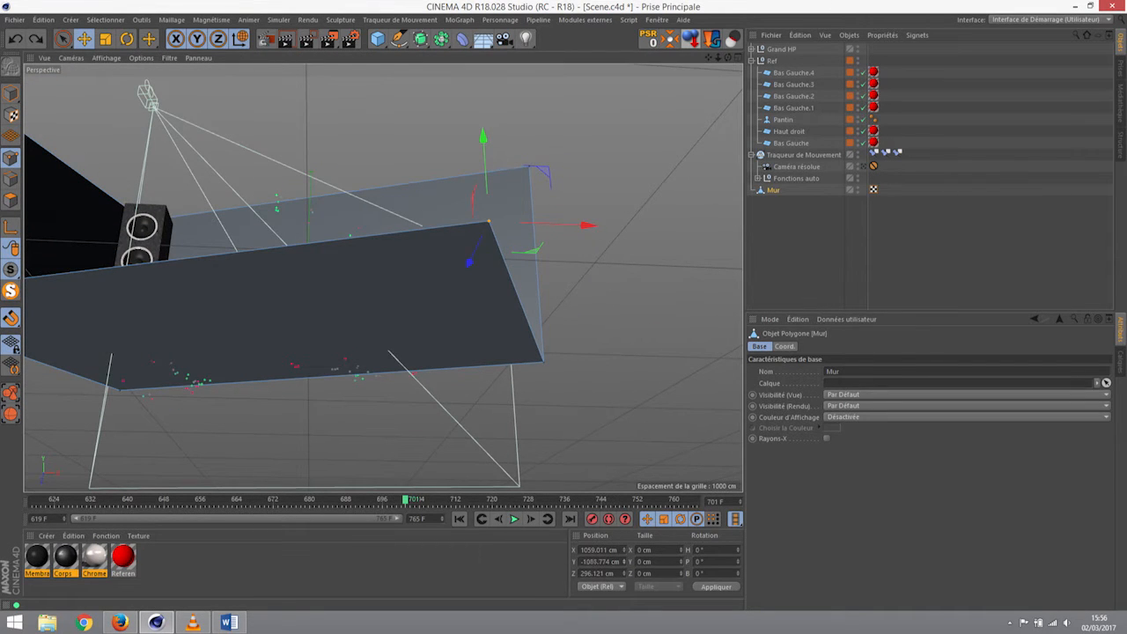
{"action": "key", "text": "ctrl+shift+a"}
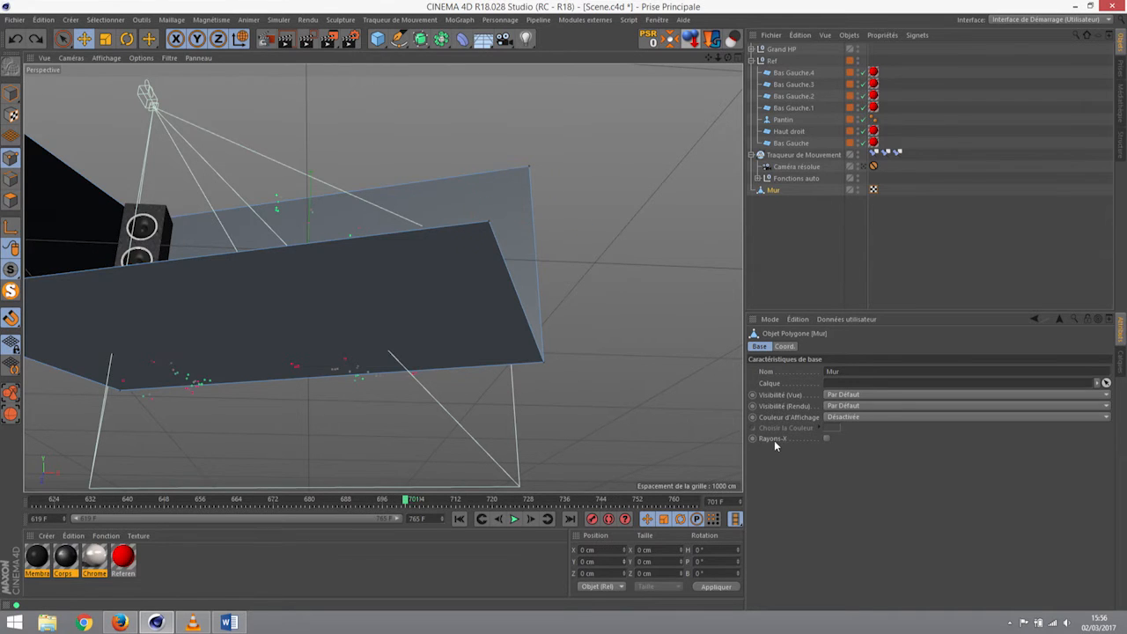
Select the floor's front corner, try a Y position of -670.774 cm for it, and undo the change
{"action": "left_click_drag", "start_coordinate": [592, 305], "coordinate": [604, 404], "text": "alt"}
{"action": "left_click", "coordinate": [553, 433]}
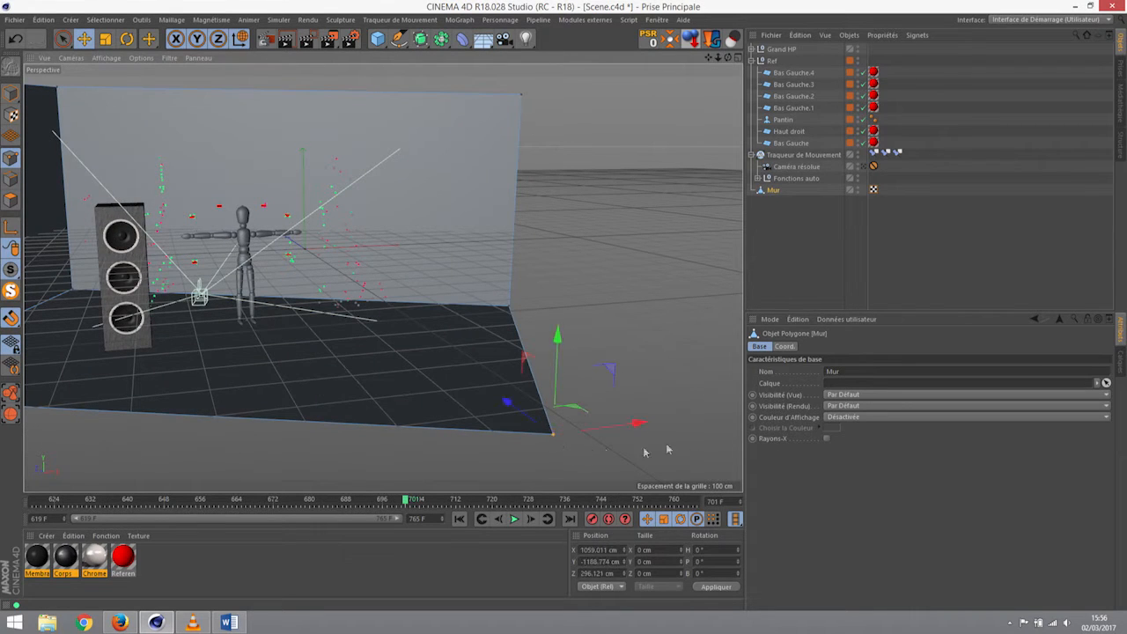
{"action": "left_click_drag", "start_coordinate": [624, 561], "coordinate": [624, 553]}
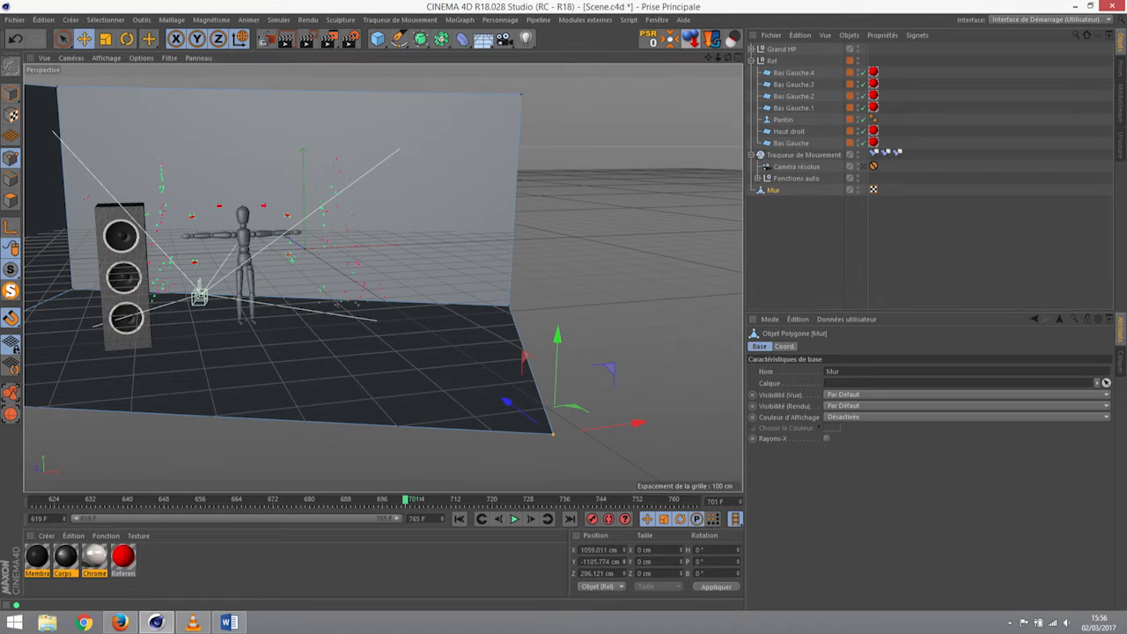
{"action": "left_click", "coordinate": [718, 588]}
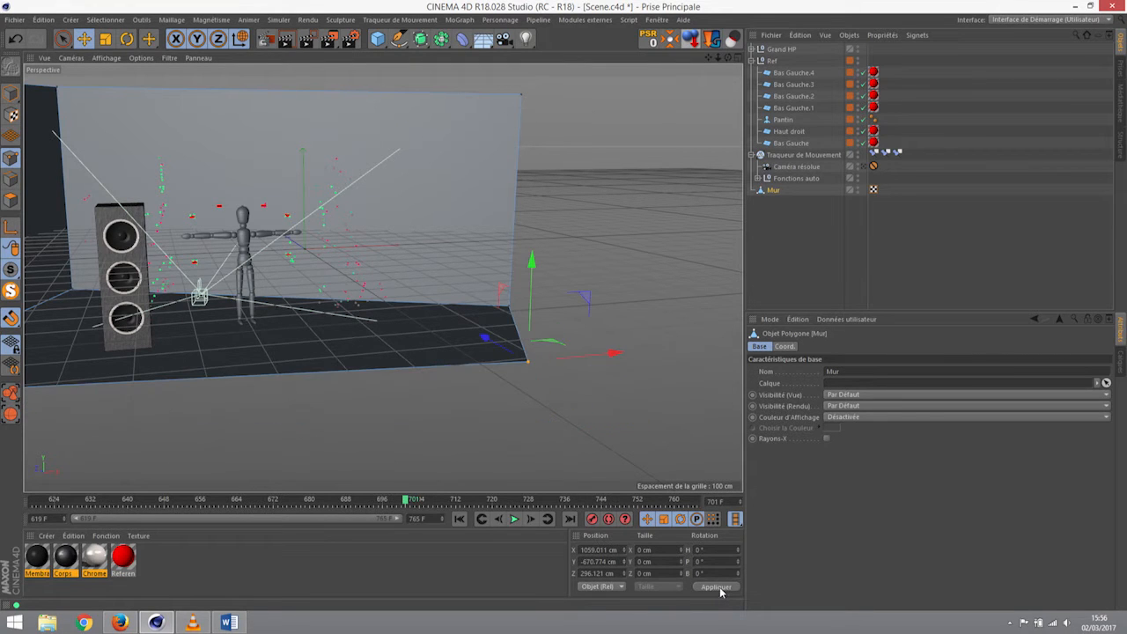
{"action": "left_click_drag", "start_coordinate": [652, 476], "coordinate": [534, 419], "text": "alt"}
{"action": "key", "text": "ctrl+z"}
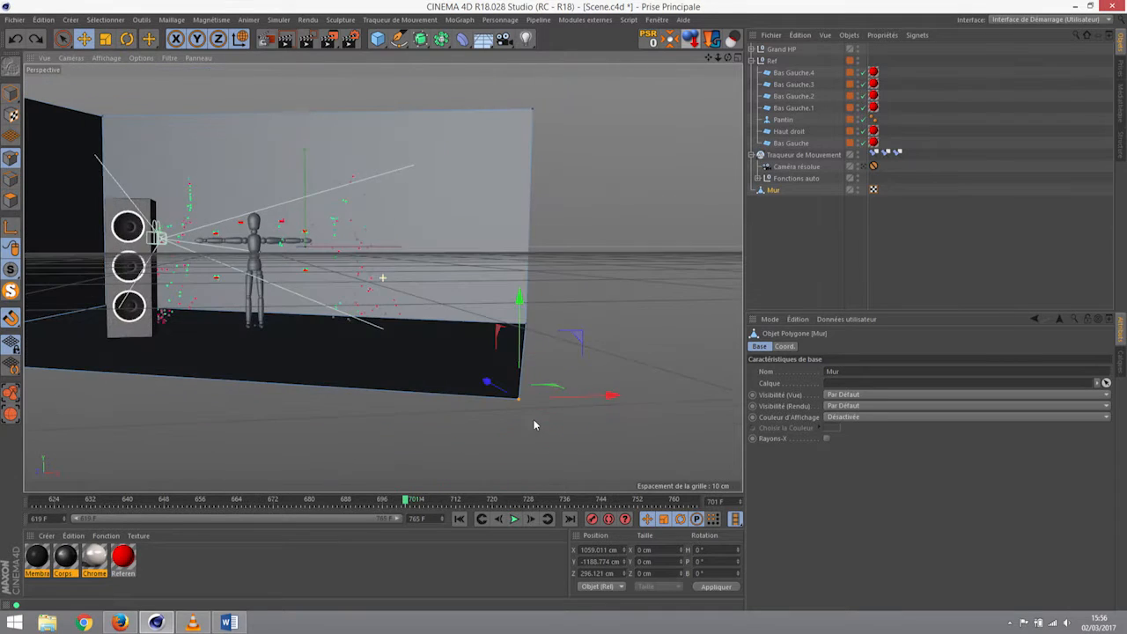
Try a Z position of 602.121 cm for the floor's front corner and undo it
{"action": "left_click_drag", "start_coordinate": [624, 573], "coordinate": [624, 564]}
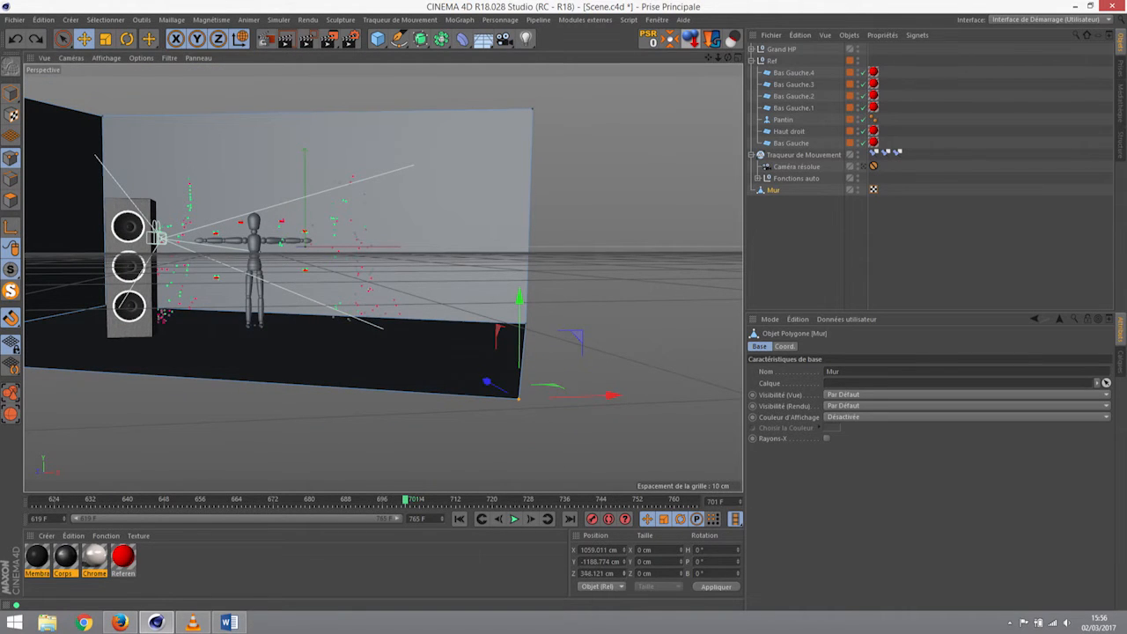
{"action": "left_click", "coordinate": [710, 588]}
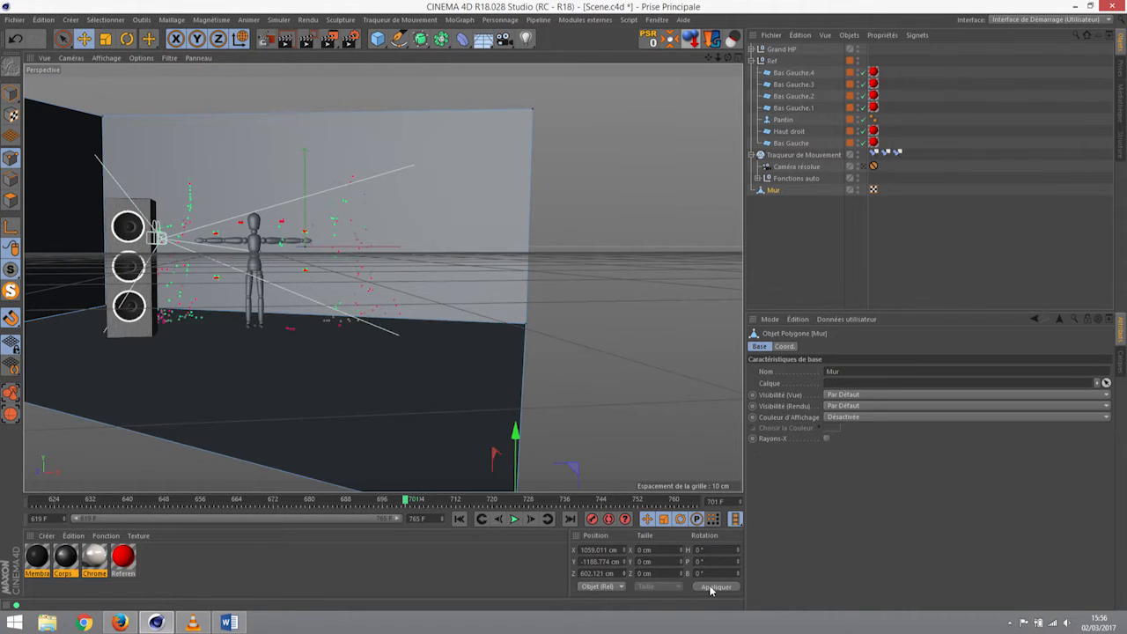
{"action": "left_click_drag", "start_coordinate": [618, 438], "coordinate": [502, 382], "text": "alt"}
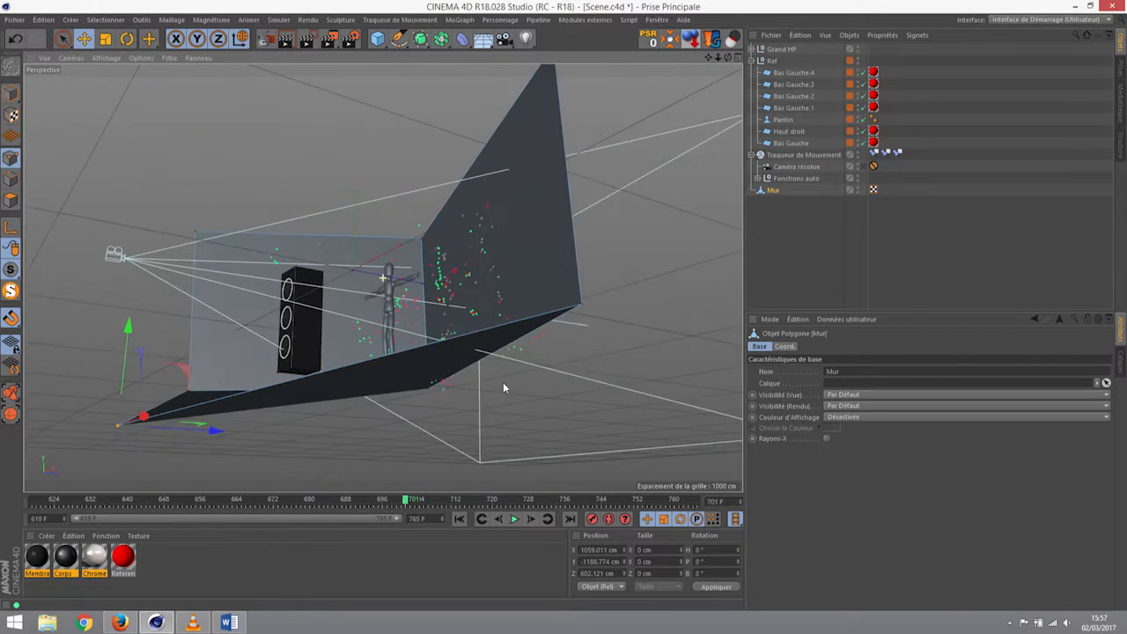
{"action": "key", "text": "ctrl+z"}
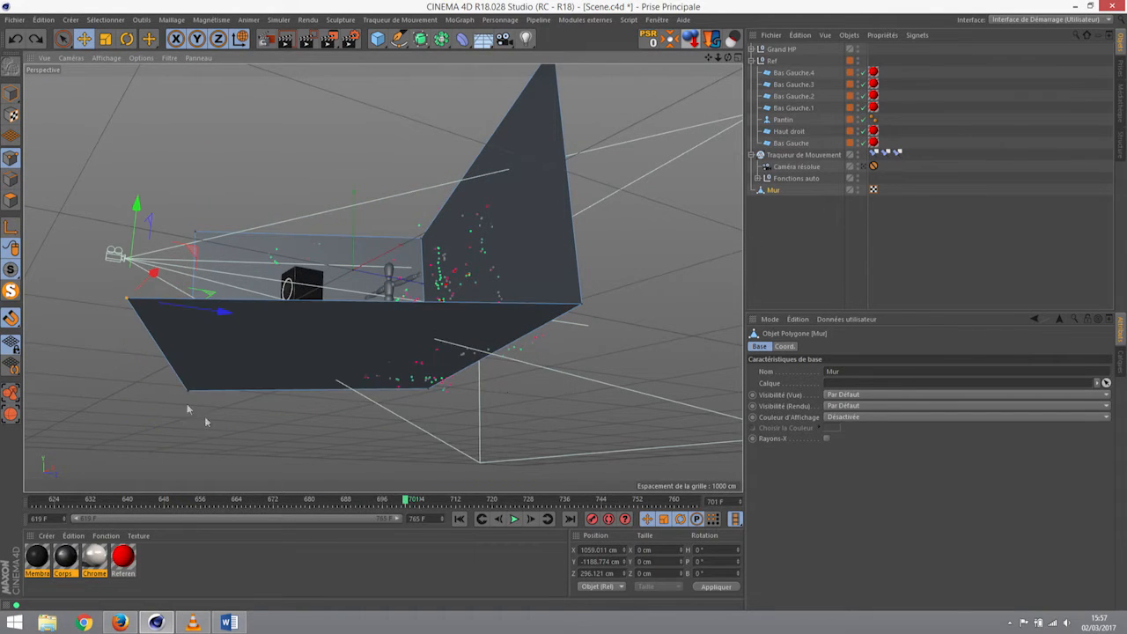
Switch the axis handles to the object's own coordinate system and copy the Z position of the floor's front corner
{"action": "left_click_drag", "start_coordinate": [187, 353], "coordinate": [259, 356], "text": "alt"}
{"action": "left_click", "coordinate": [242, 41]}
{"action": "left_click_drag", "start_coordinate": [427, 179], "coordinate": [604, 417], "text": "alt"}
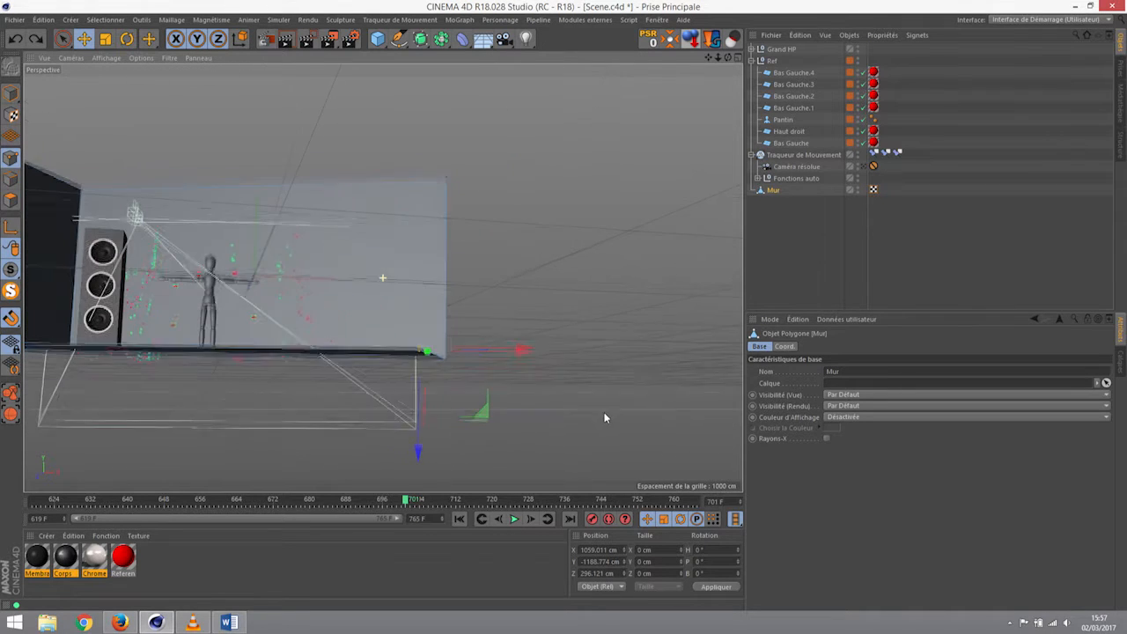
{"action": "left_click", "coordinate": [241, 40]}
{"action": "left_click", "coordinate": [241, 41]}
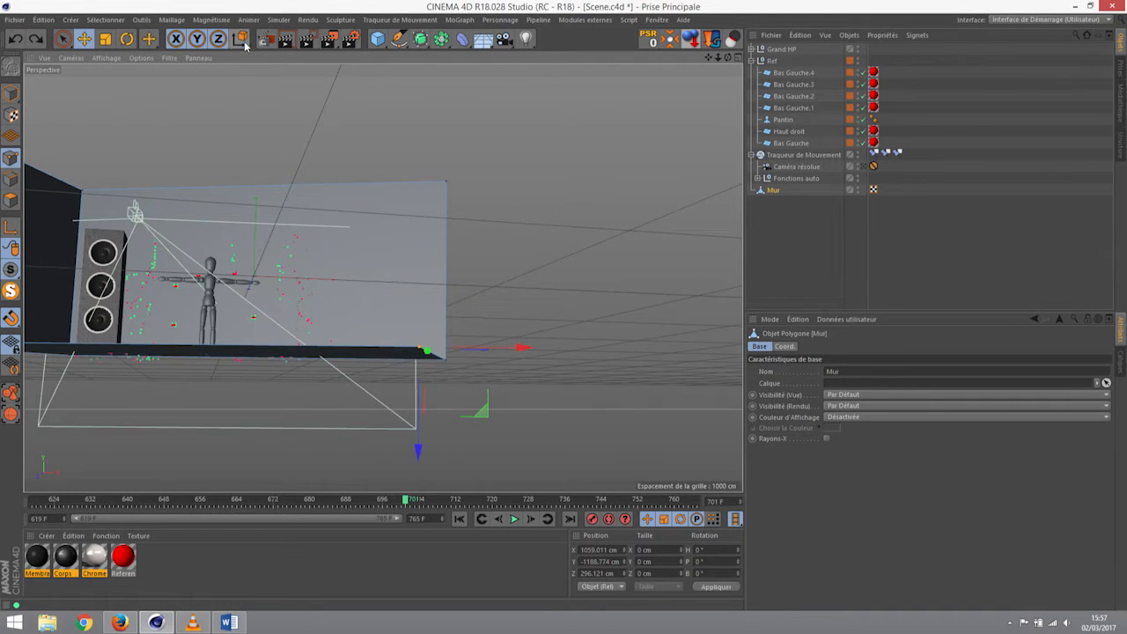
{"action": "left_click_drag", "start_coordinate": [565, 409], "coordinate": [562, 411], "text": "alt"}
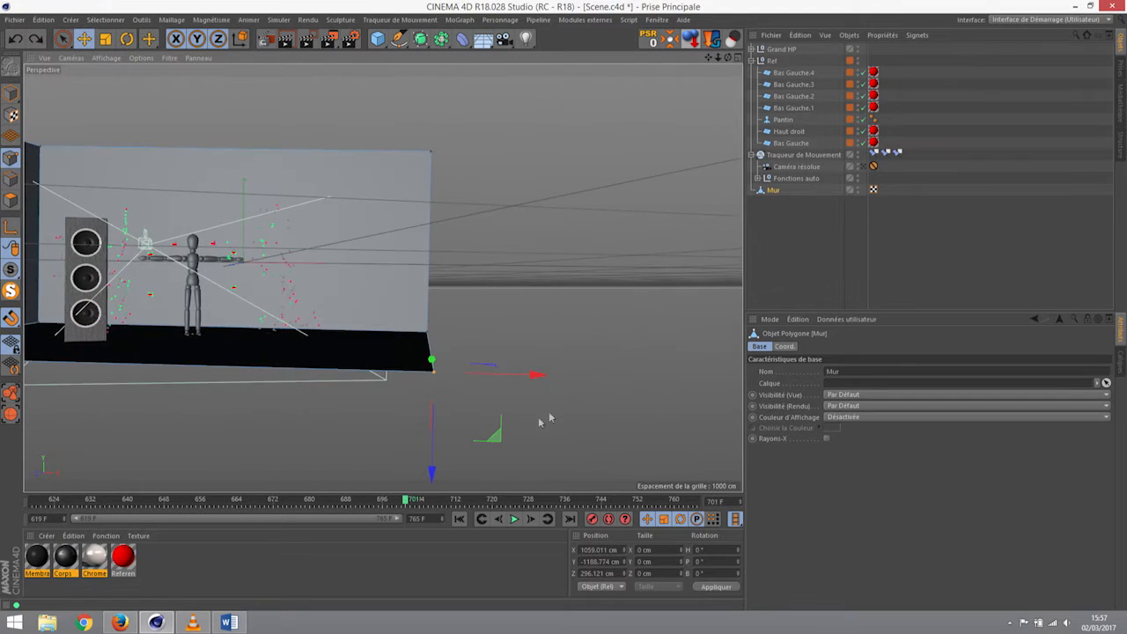
{"action": "left_click_drag", "start_coordinate": [432, 473], "coordinate": [506, 471]}
{"action": "left_click", "coordinate": [613, 573]}
{"action": "key", "text": "ctrl+c"}
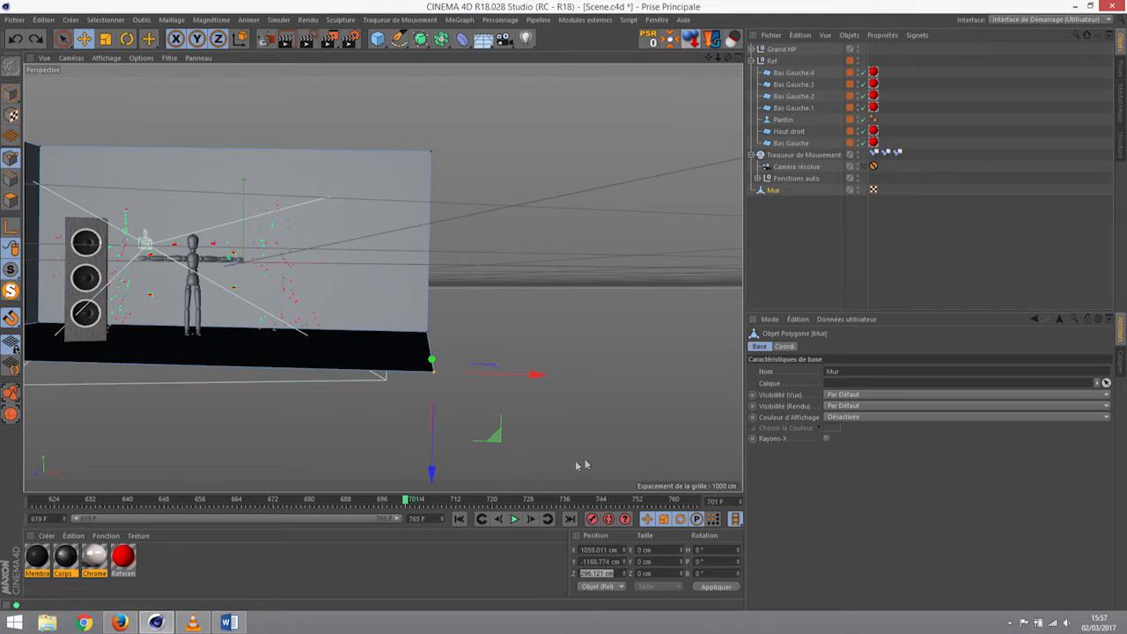
In model mode, set the Grand HP speaker's Y position to -296.121 cm, reusing the copied floor corner value with a minus sign
{"action": "middle_click_drag", "start_coordinate": [257, 298], "coordinate": [532, 332], "text": "alt"}
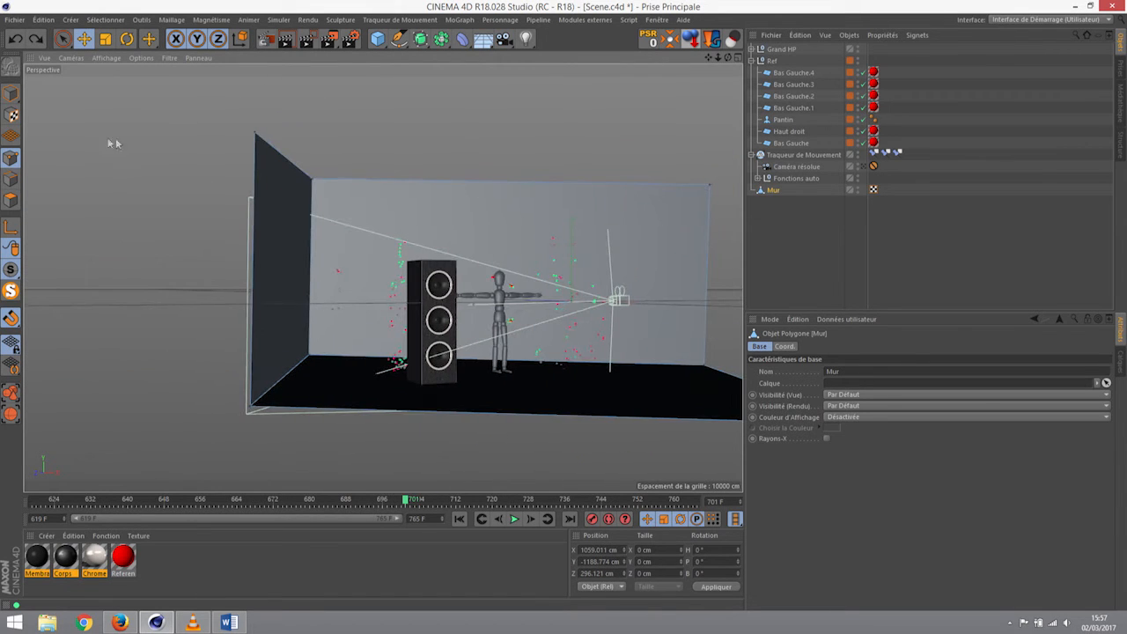
{"action": "left_click", "coordinate": [11, 95]}
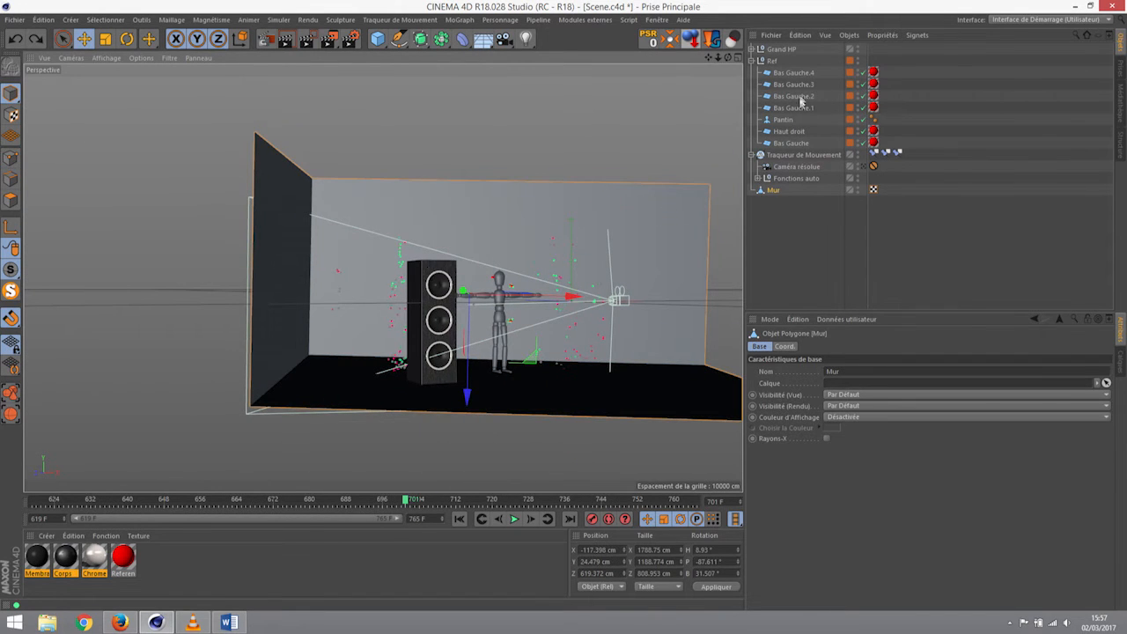
{"action": "left_click", "coordinate": [780, 50]}
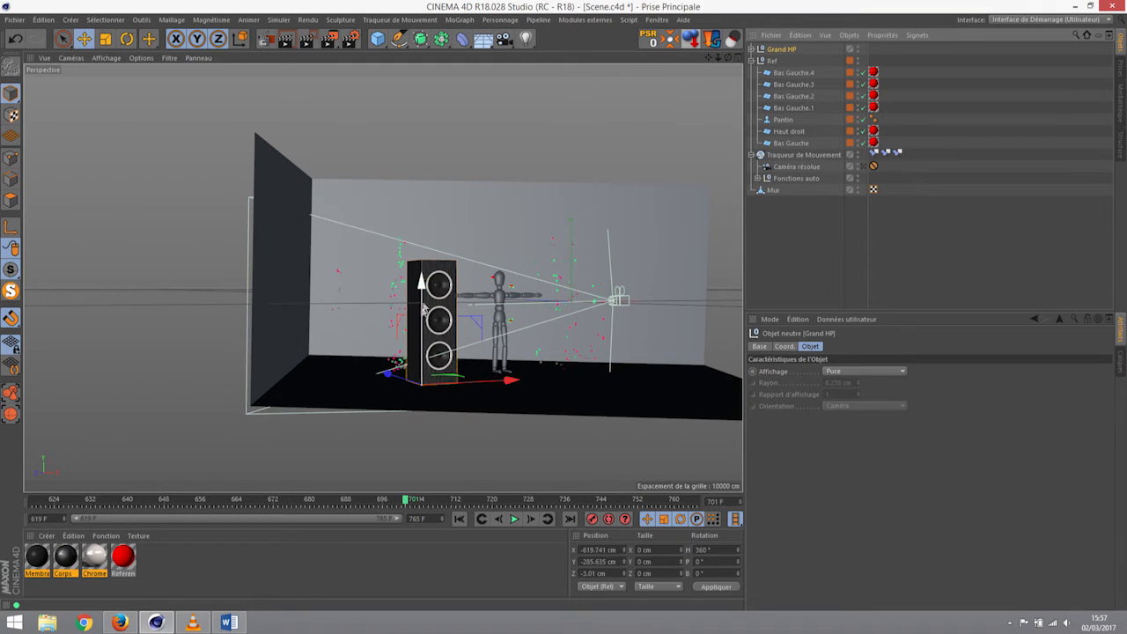
{"action": "left_click_drag", "start_coordinate": [420, 282], "coordinate": [421, 226]}
{"action": "left_click_drag", "start_coordinate": [613, 560], "coordinate": [574, 561]}
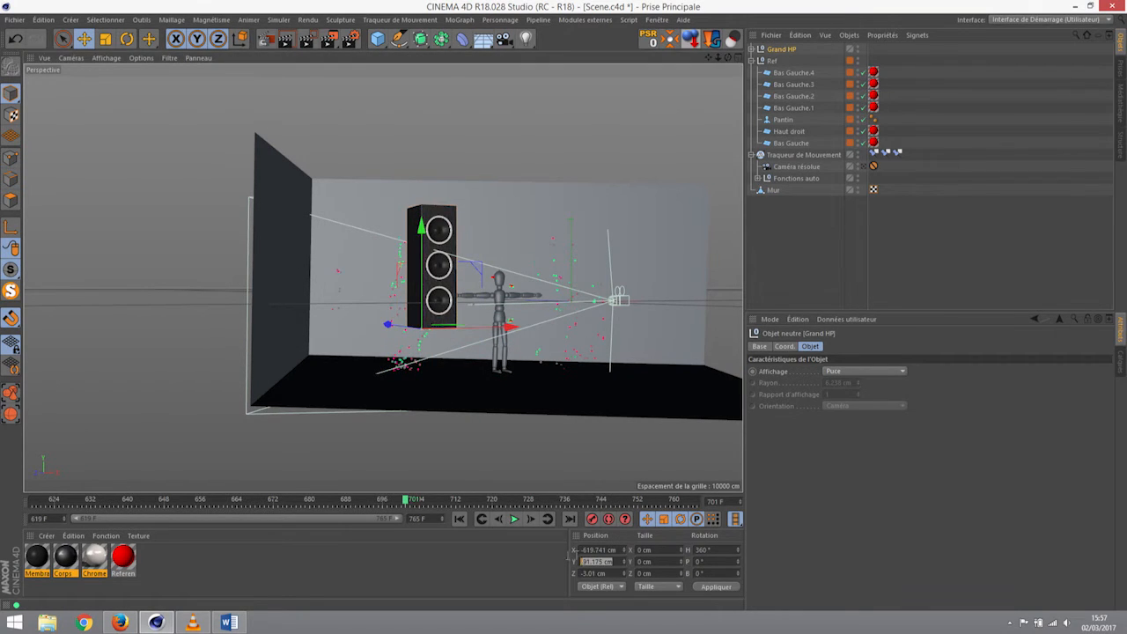
{"action": "key", "text": "ctrl+v"}
{"action": "key", "text": "Return"}
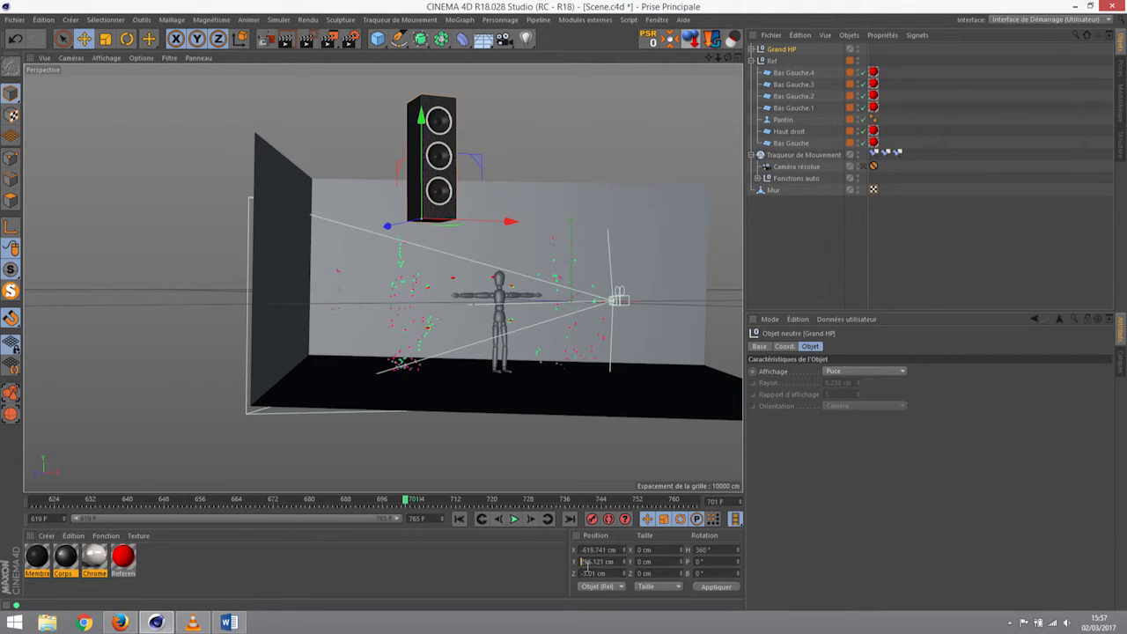
{"action": "key", "text": "ctrl+z"}
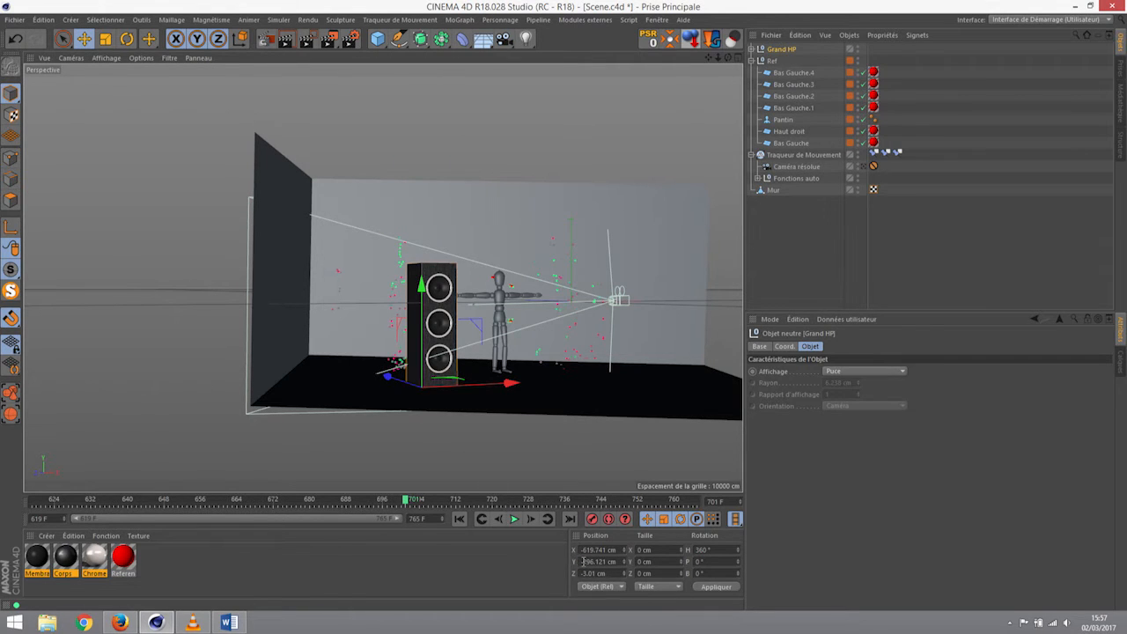
Inspect the speaker's base against the floor from below and rotate the Grand HP group to a pitch of -0.6°
{"action": "mouse_move", "coordinate": [467, 417]}
{"action": "left_mouse_down", "text": "alt"}
{"action": "mouse_move", "coordinate": [505, 409]}
{"action": "mouse_move", "coordinate": [504, 399]}
{"action": "mouse_move", "coordinate": [454, 407]}
{"action": "left_mouse_up", "text": "alt"}
{"action": "scroll", "coordinate": [453, 405], "scroll_direction": "up", "scroll_amount": 8}
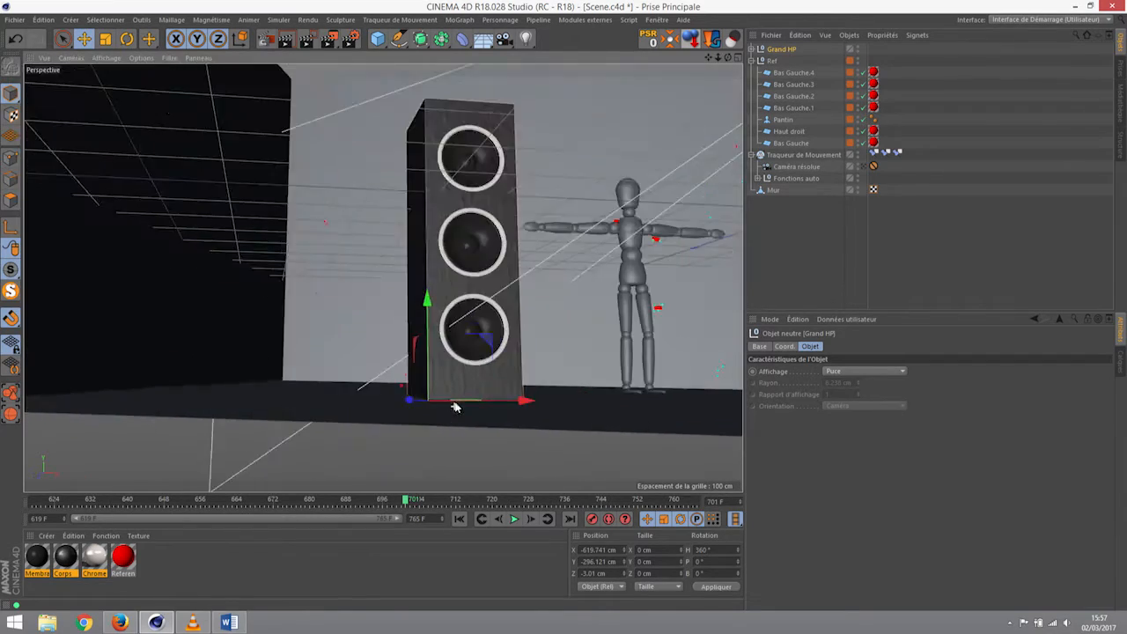
{"action": "scroll", "coordinate": [453, 407], "scroll_direction": "down", "scroll_amount": 5}
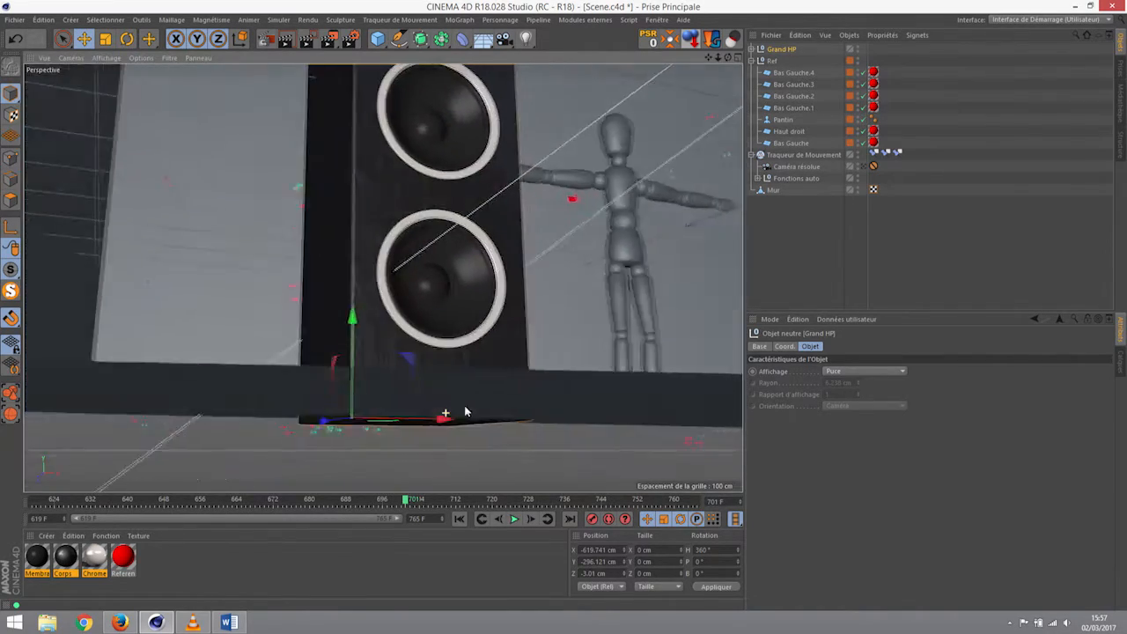
{"action": "left_click_drag", "start_coordinate": [471, 408], "coordinate": [450, 413], "text": "alt"}
{"action": "scroll", "coordinate": [273, 396], "scroll_direction": "up", "scroll_amount": 6}
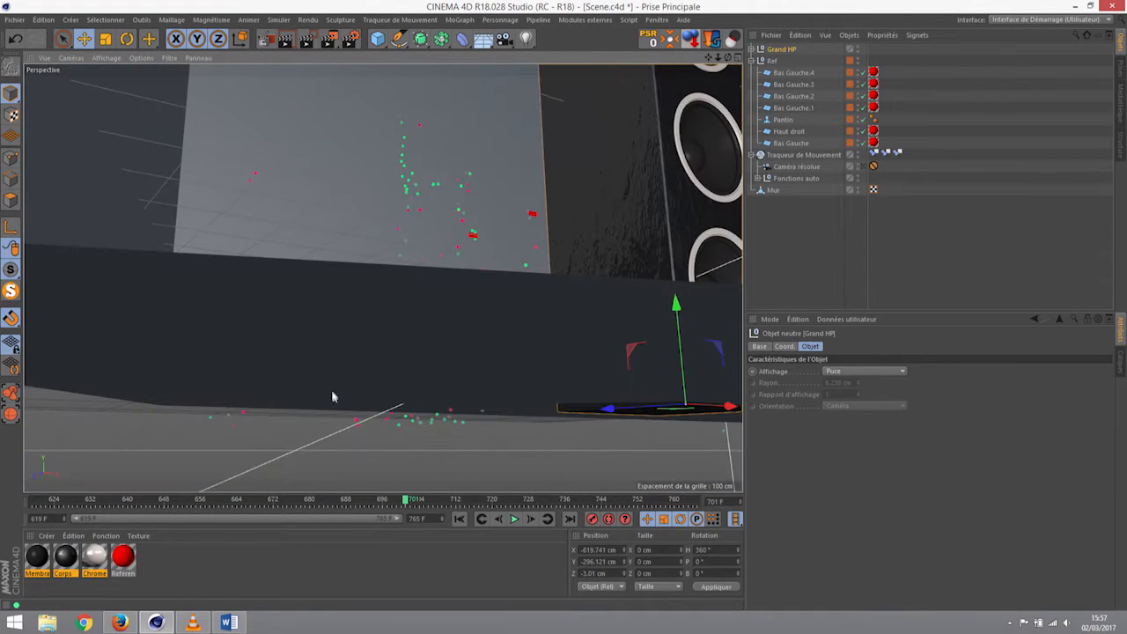
{"action": "key", "text": "r"}
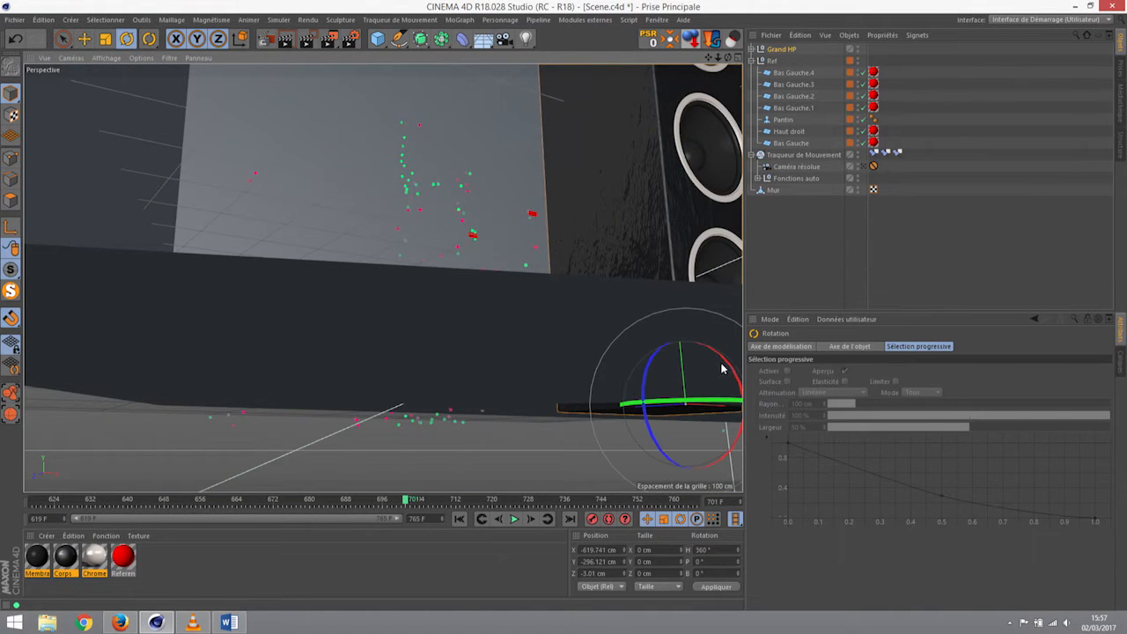
{"action": "left_click_drag", "start_coordinate": [721, 368], "coordinate": [724, 369]}
{"action": "middle_click_drag", "start_coordinate": [700, 370], "coordinate": [620, 363], "text": "alt"}
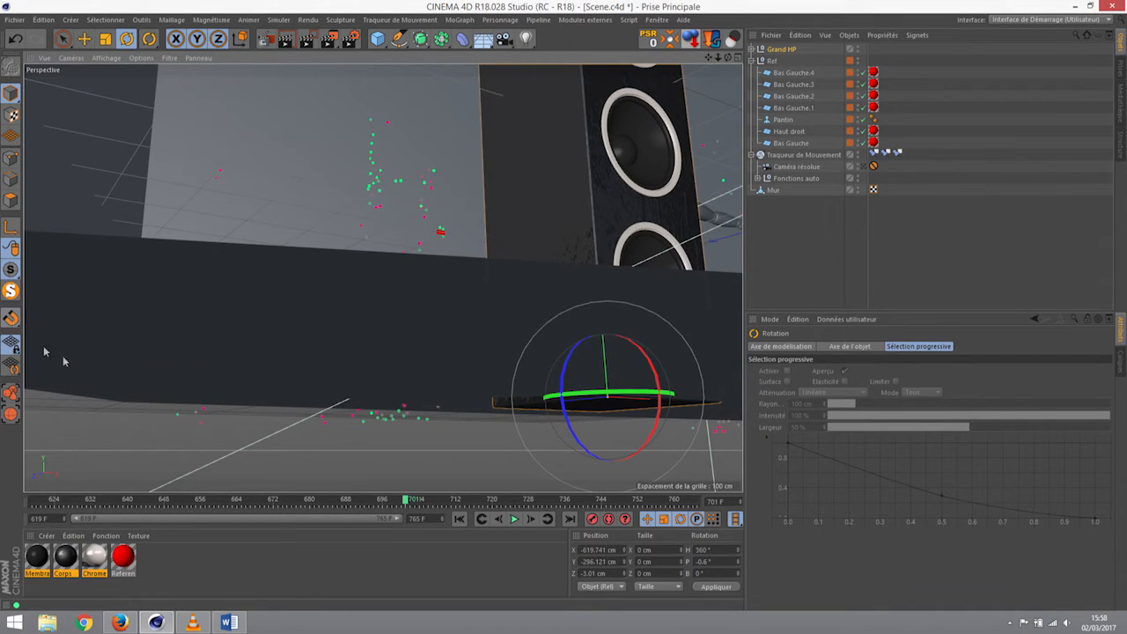
Rotate the Grand HP speaker to a pitch of -1.832°
{"action": "mouse_move", "coordinate": [612, 381]}
{"action": "left_mouse_down", "text": "alt"}
{"action": "mouse_move", "coordinate": [645, 395]}
{"action": "mouse_move", "coordinate": [631, 391]}
{"action": "left_mouse_up", "text": "alt"}
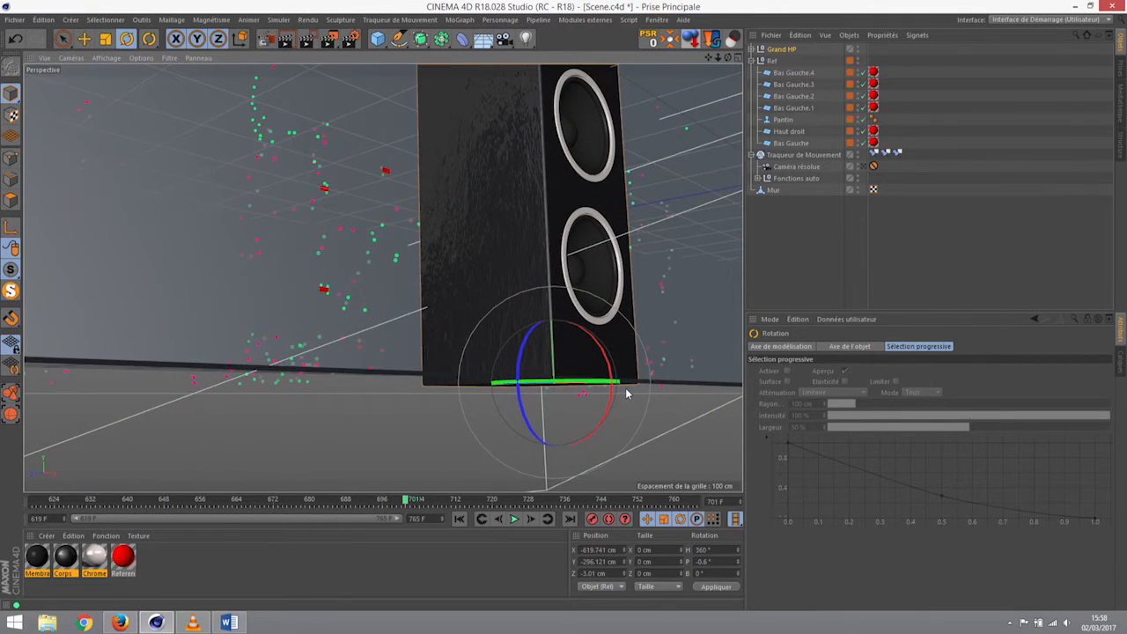
{"action": "left_click_drag", "start_coordinate": [604, 355], "coordinate": [414, 392]}
{"action": "key", "text": "t"}
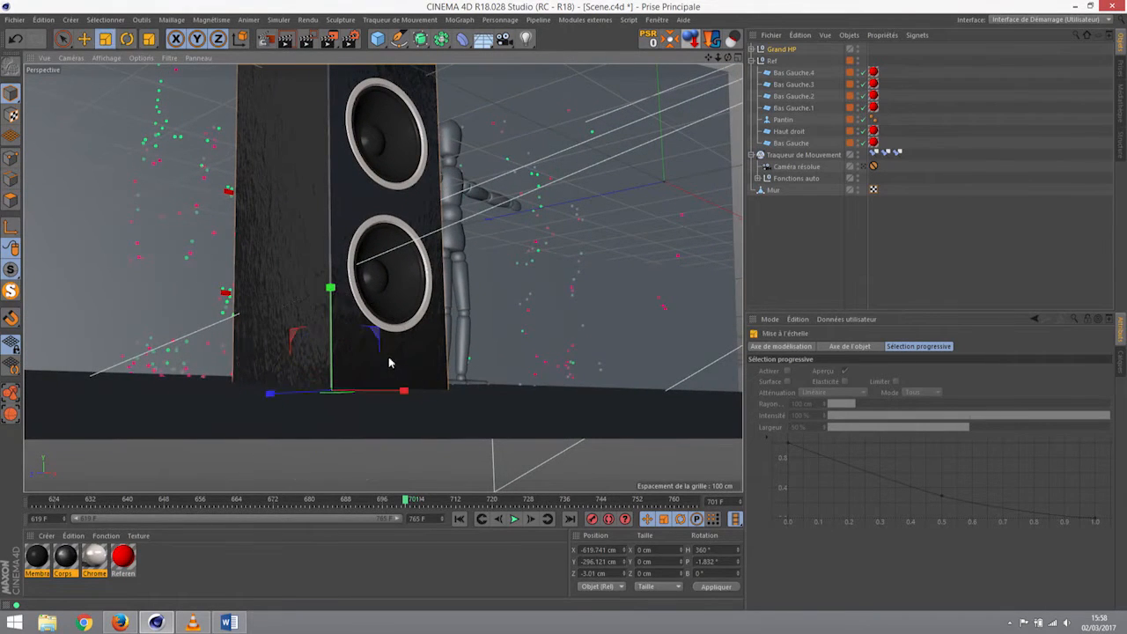
Adjust the Grand HP speaker's height along its vertical axis to Y -293.815 cm so its base meets the floor
{"action": "key", "text": "e"}
{"action": "left_click_drag", "start_coordinate": [331, 305], "coordinate": [333, 290]}
{"action": "left_click_drag", "start_coordinate": [390, 351], "coordinate": [435, 367], "text": "alt"}
{"action": "left_click_drag", "start_coordinate": [356, 290], "coordinate": [357, 299]}
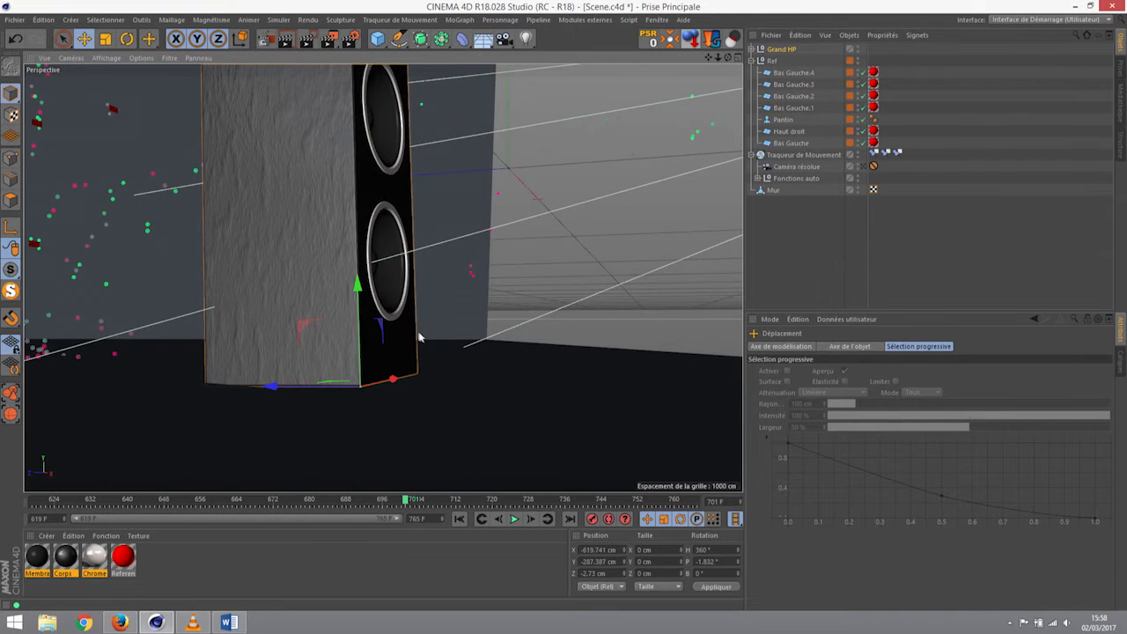
{"action": "scroll", "coordinate": [421, 339], "scroll_direction": "up", "scroll_amount": 8}
{"action": "mouse_move", "coordinate": [407, 316]}
{"action": "left_mouse_down", "text": "alt"}
{"action": "mouse_move", "coordinate": [414, 301]}
{"action": "mouse_move", "coordinate": [414, 317]}
{"action": "left_mouse_up", "text": "alt"}
{"action": "mouse_move", "coordinate": [385, 201]}
{"action": "left_mouse_down"}
{"action": "mouse_move", "coordinate": [379, 231]}
{"action": "mouse_move", "coordinate": [381, 220]}
{"action": "left_mouse_up"}
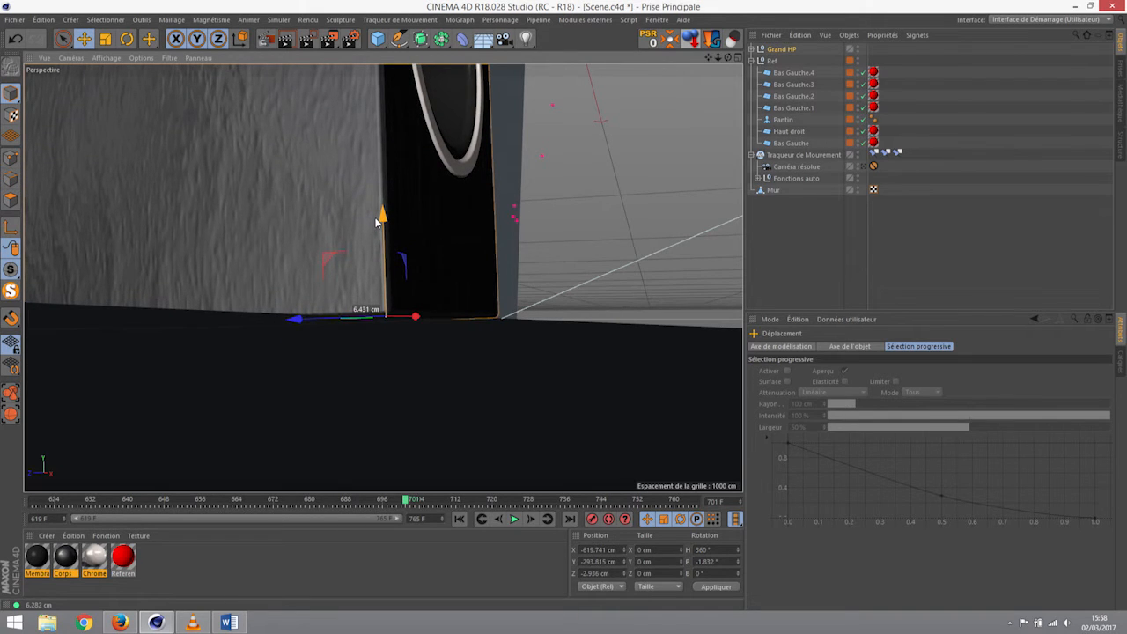
Level the Grand HP speaker with the floor by setting its pitch to 1.8° and its bank to 0.4°
{"action": "key", "text": "r"}
{"action": "left_click_drag", "start_coordinate": [441, 294], "coordinate": [261, 298]}
{"action": "left_click_drag", "start_coordinate": [260, 297], "coordinate": [517, 312], "text": "alt"}
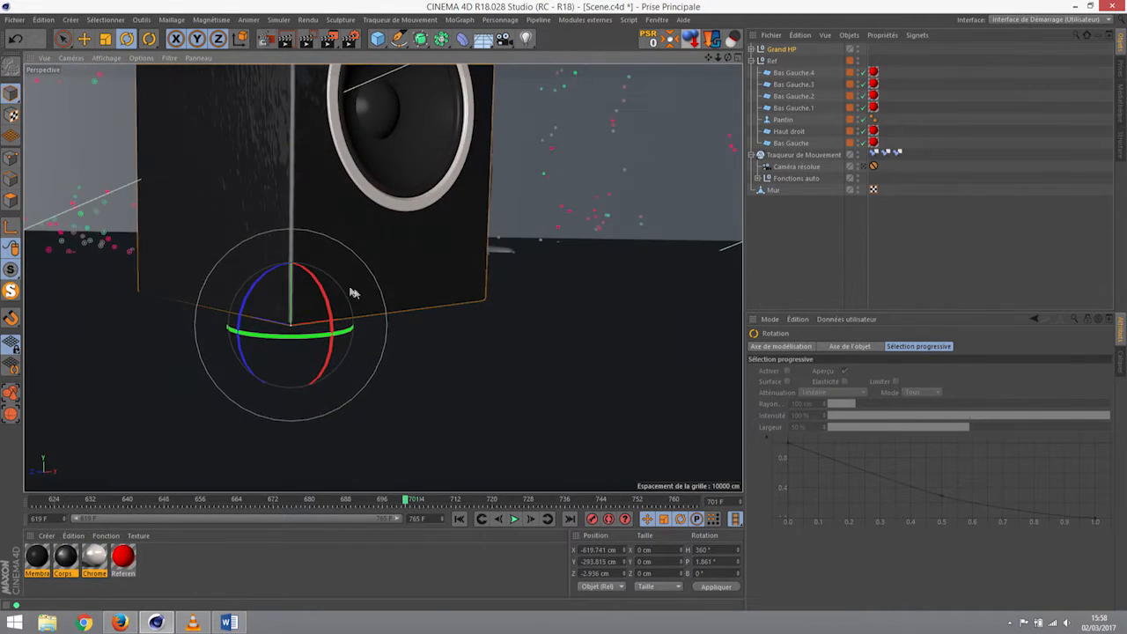
{"action": "left_click_drag", "start_coordinate": [269, 278], "coordinate": [266, 274]}
{"action": "left_click_drag", "start_coordinate": [320, 307], "coordinate": [224, 290], "text": "alt"}
{"action": "mouse_move", "coordinate": [188, 294]}
{"action": "left_mouse_down", "text": "alt"}
{"action": "mouse_move", "coordinate": [150, 294]}
{"action": "mouse_move", "coordinate": [199, 292]}
{"action": "left_mouse_up", "text": "alt"}
{"action": "scroll", "coordinate": [356, 325], "scroll_direction": "down", "scroll_amount": 4}
{"action": "scroll", "coordinate": [357, 328], "scroll_direction": "down", "scroll_amount": 2}
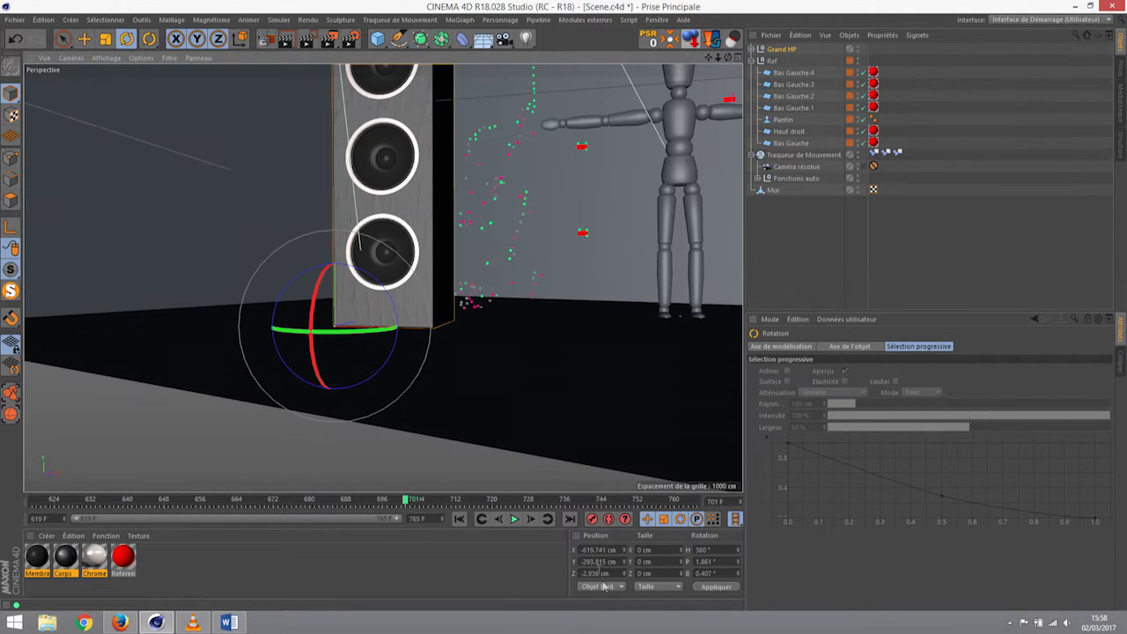
{"action": "double_click", "coordinate": [708, 550]}
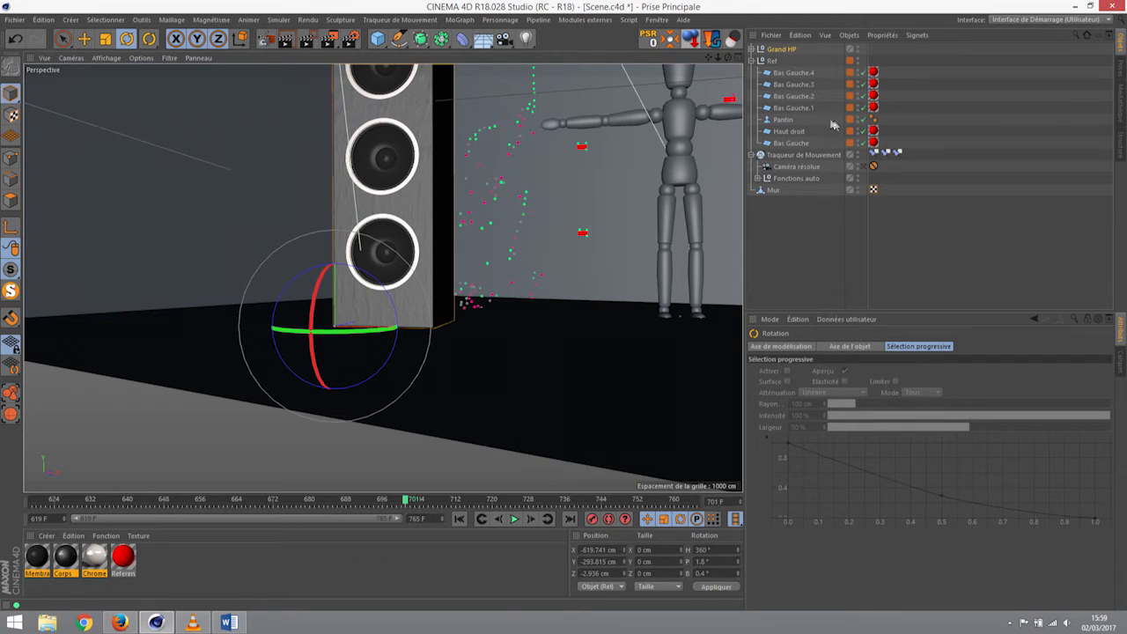
Move the Grand HP speaker across the floor toward the back wall, to about X -404 cm and Z 536 cm
{"action": "scroll", "coordinate": [490, 251], "scroll_direction": "down", "scroll_amount": 10}
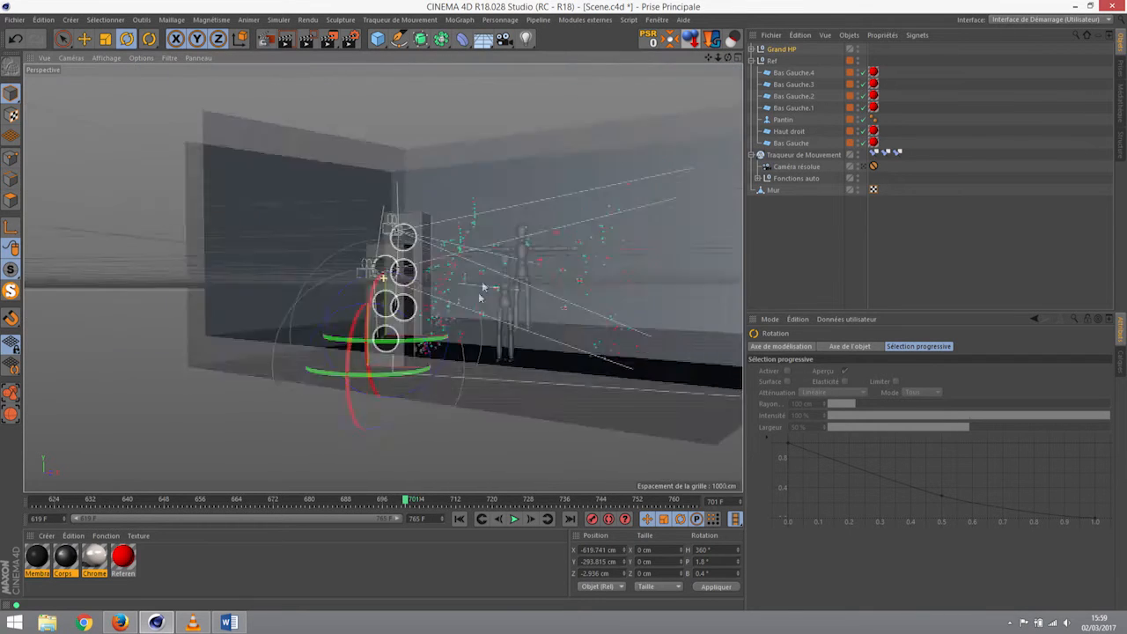
{"action": "left_click_drag", "start_coordinate": [460, 385], "coordinate": [489, 350], "text": "alt"}
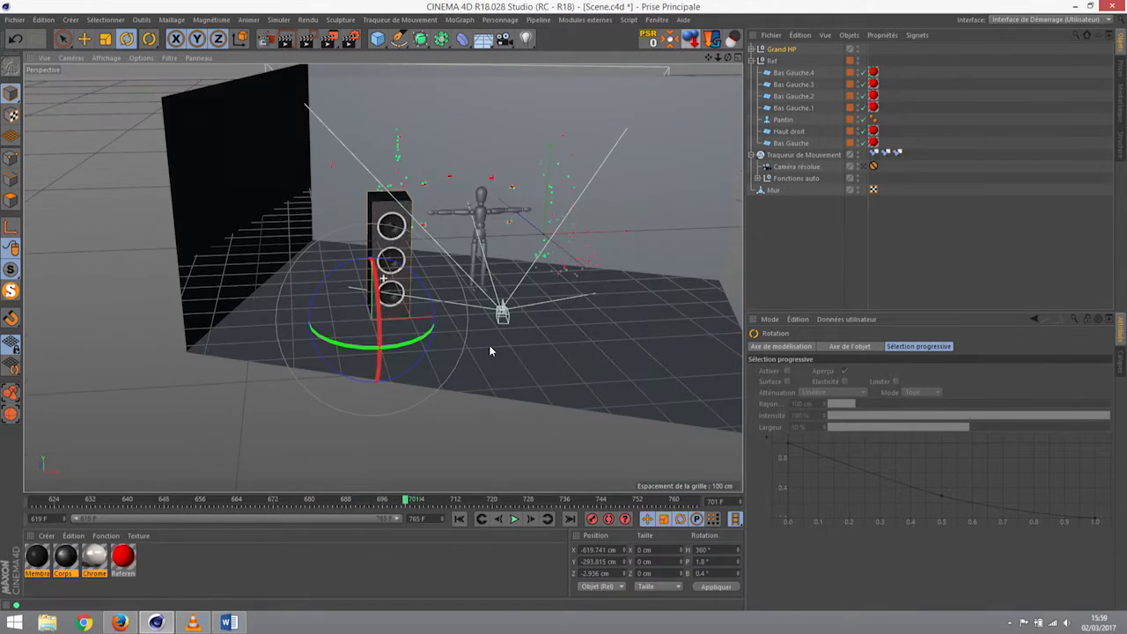
{"action": "key", "text": "e"}
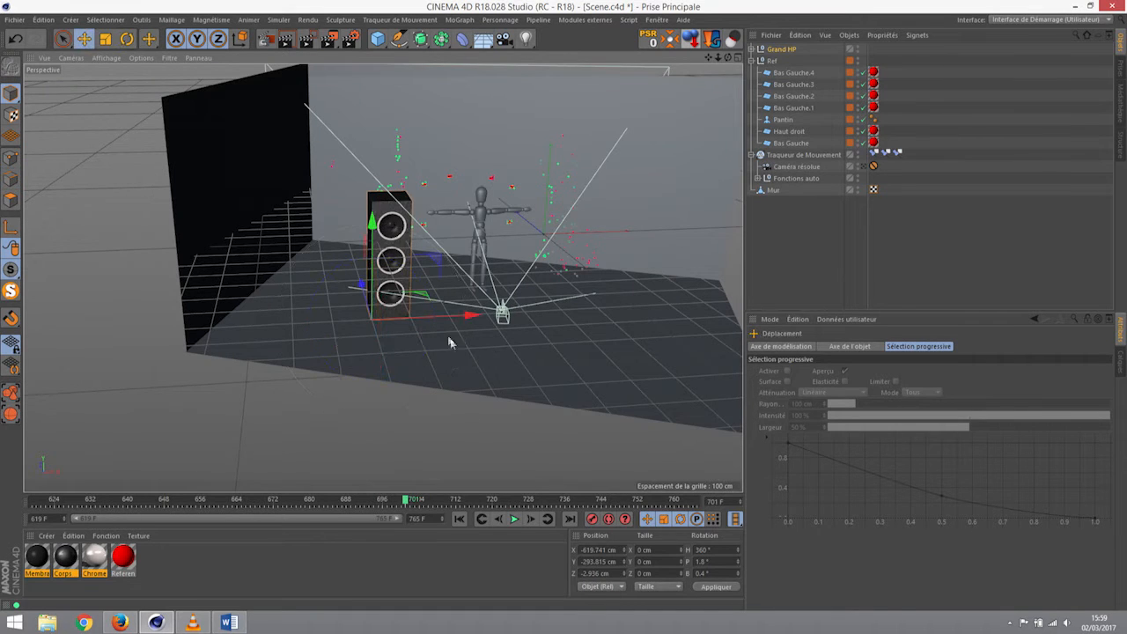
{"action": "scroll", "coordinate": [463, 342], "scroll_direction": "down", "scroll_amount": 2}
{"action": "left_click_drag", "start_coordinate": [457, 345], "coordinate": [359, 386], "text": "alt"}
{"action": "left_click_drag", "start_coordinate": [533, 280], "coordinate": [648, 243]}
{"action": "left_click_drag", "start_coordinate": [634, 277], "coordinate": [692, 317], "text": "alt"}
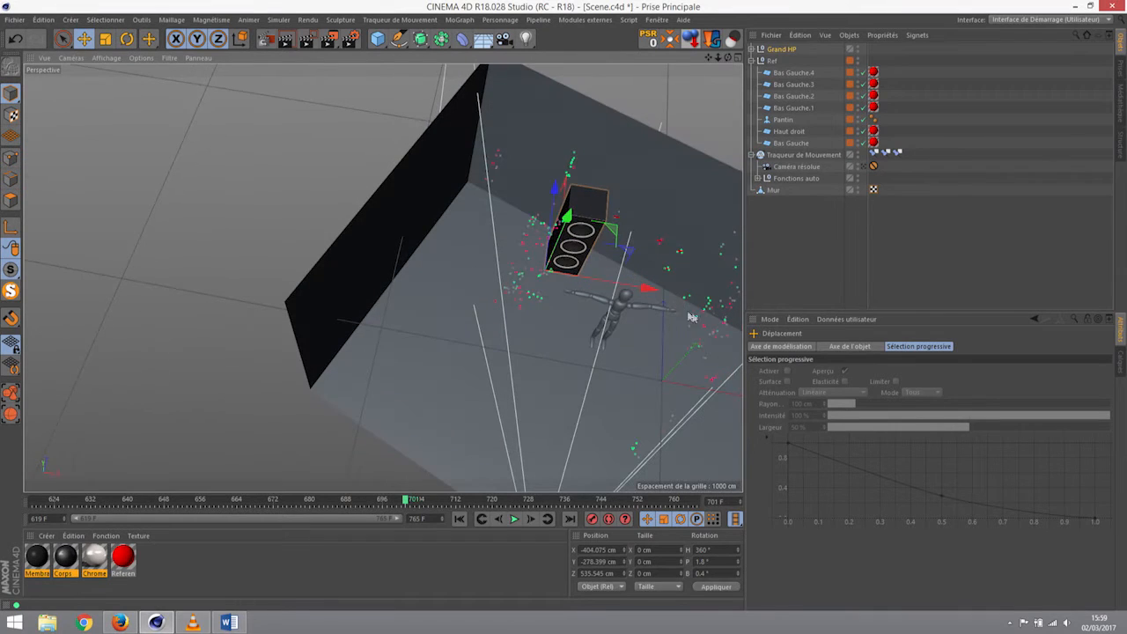
Rotate the Grand HP speaker about its vertical axis to a heading of 344.4°
{"action": "key", "text": "r"}
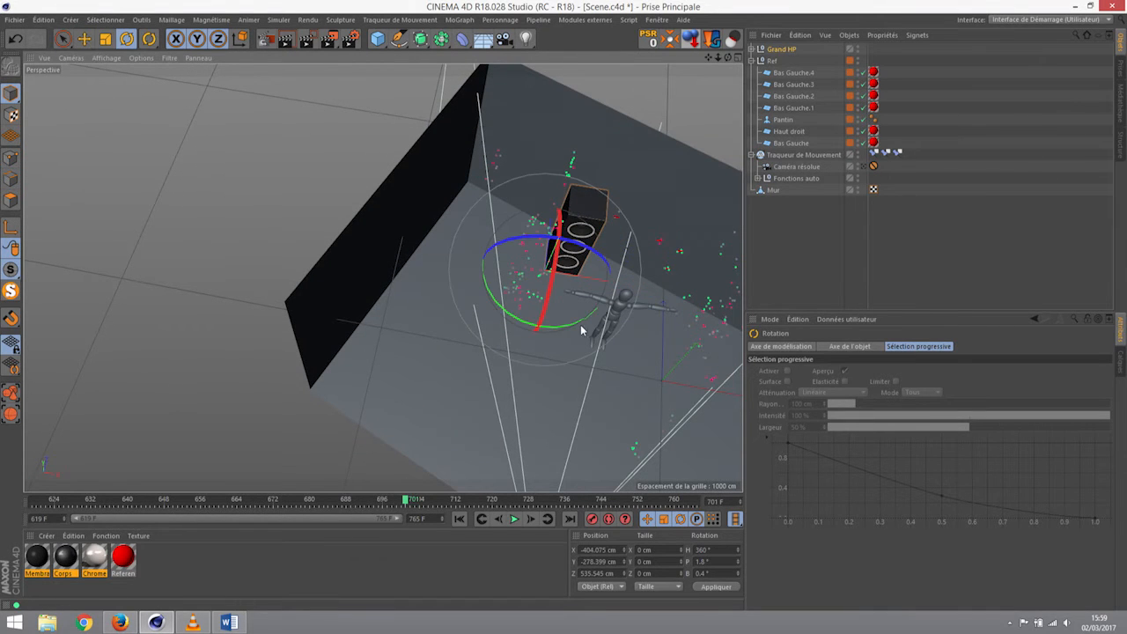
{"action": "left_click", "coordinate": [239, 42]}
{"action": "left_click_drag", "start_coordinate": [534, 267], "coordinate": [387, 156], "text": "alt"}
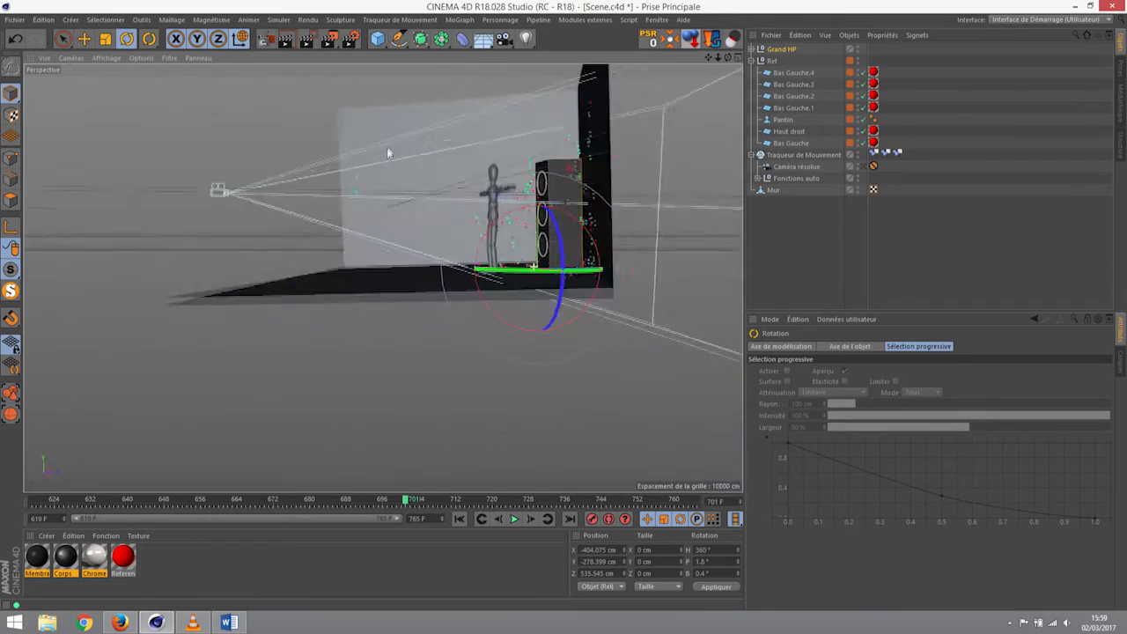
{"action": "left_click_drag", "start_coordinate": [576, 270], "coordinate": [705, 343]}
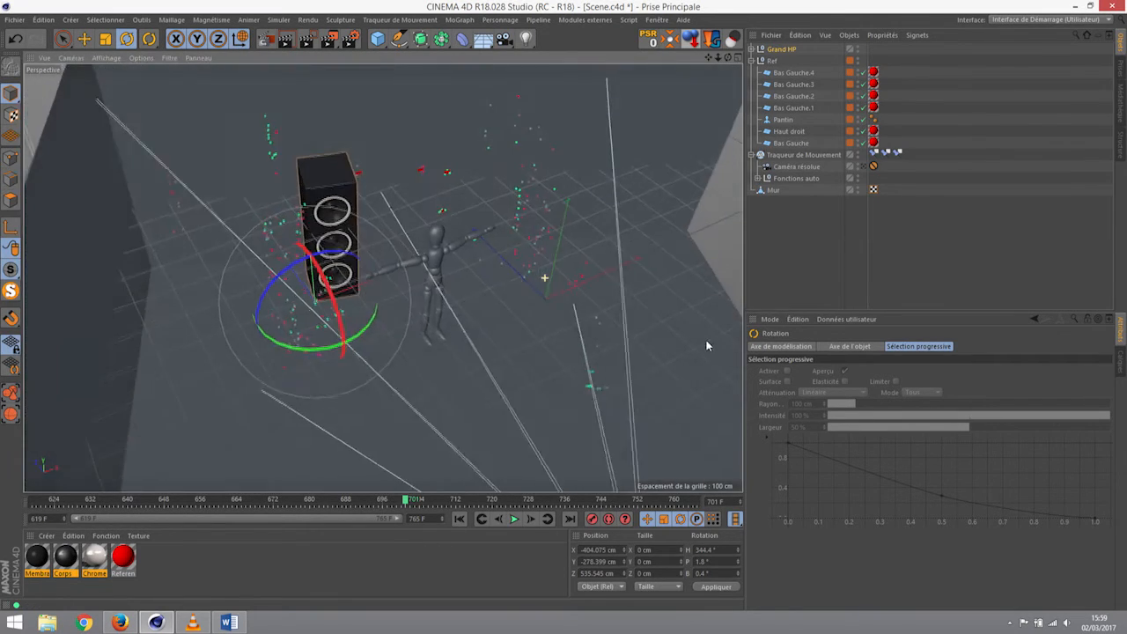
{"action": "middle_click_drag", "start_coordinate": [528, 282], "coordinate": [564, 322], "text": "alt"}
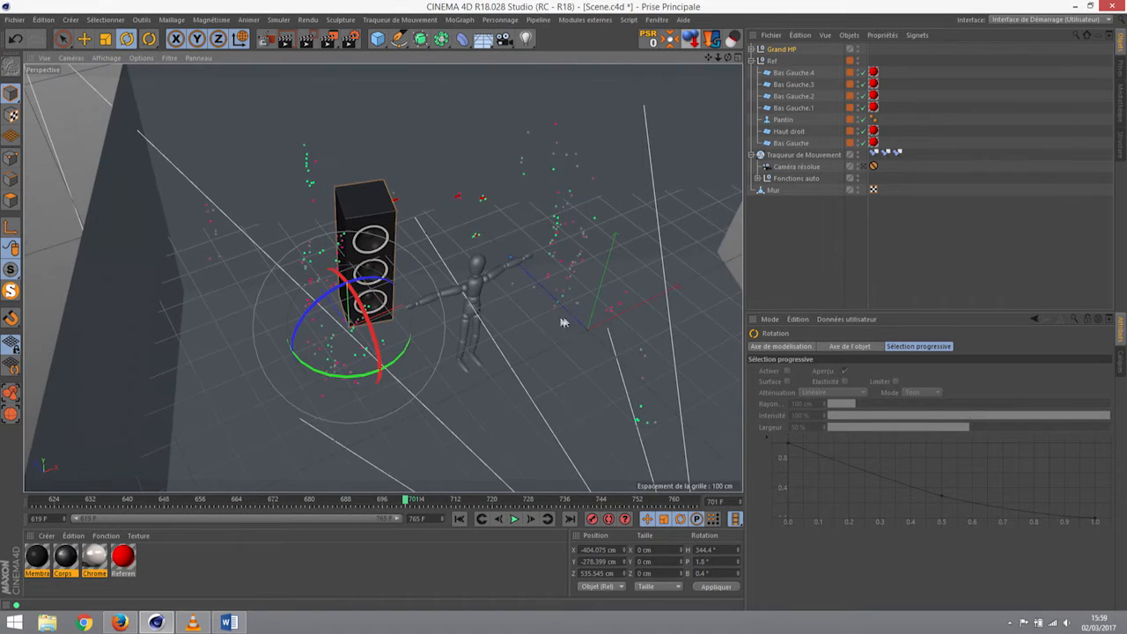
Shift the Grand HP speaker across the floor to about X -423 cm and Z 513 cm, behind the mannequin
{"action": "left_click", "coordinate": [770, 53]}
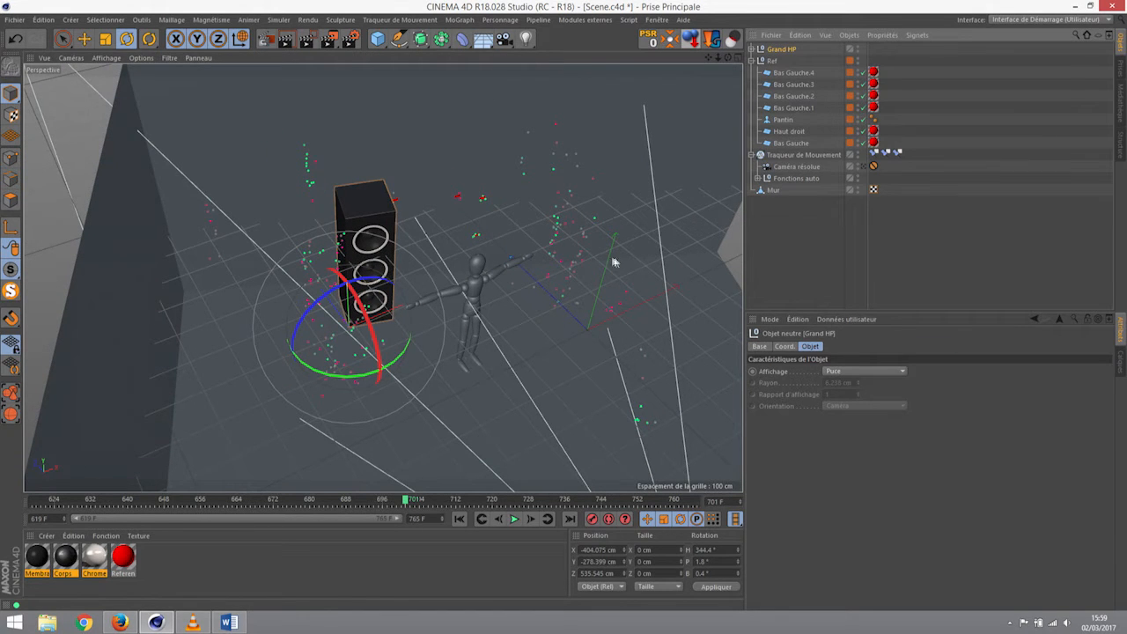
{"action": "left_click_drag", "start_coordinate": [437, 221], "coordinate": [575, 262], "text": "alt"}
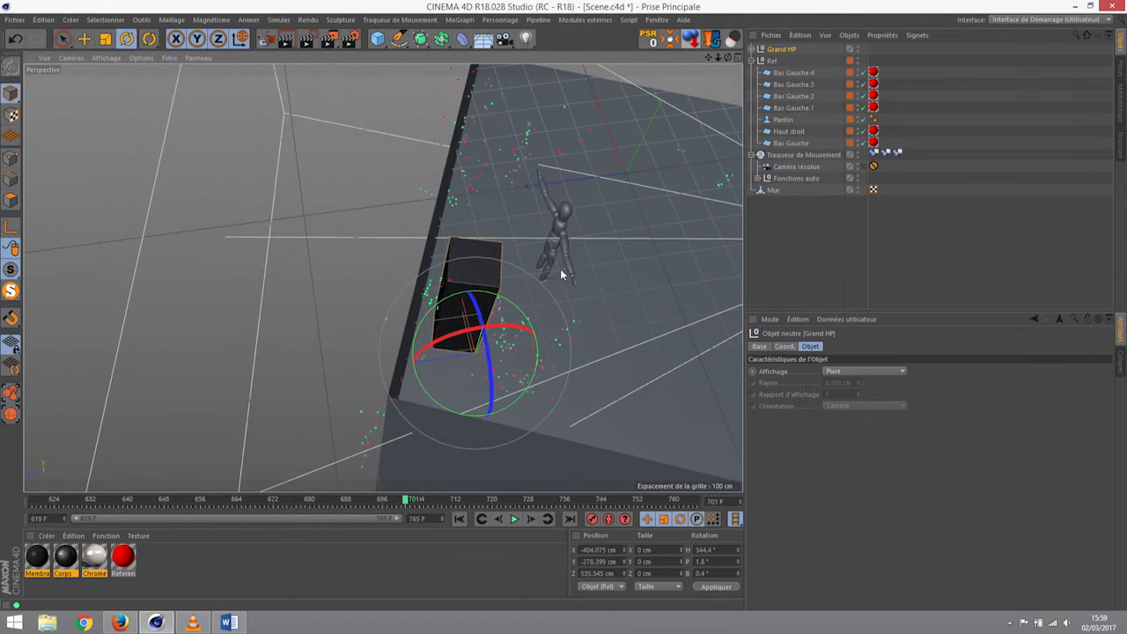
{"action": "left_click_drag", "start_coordinate": [494, 337], "coordinate": [484, 306], "text": "alt"}
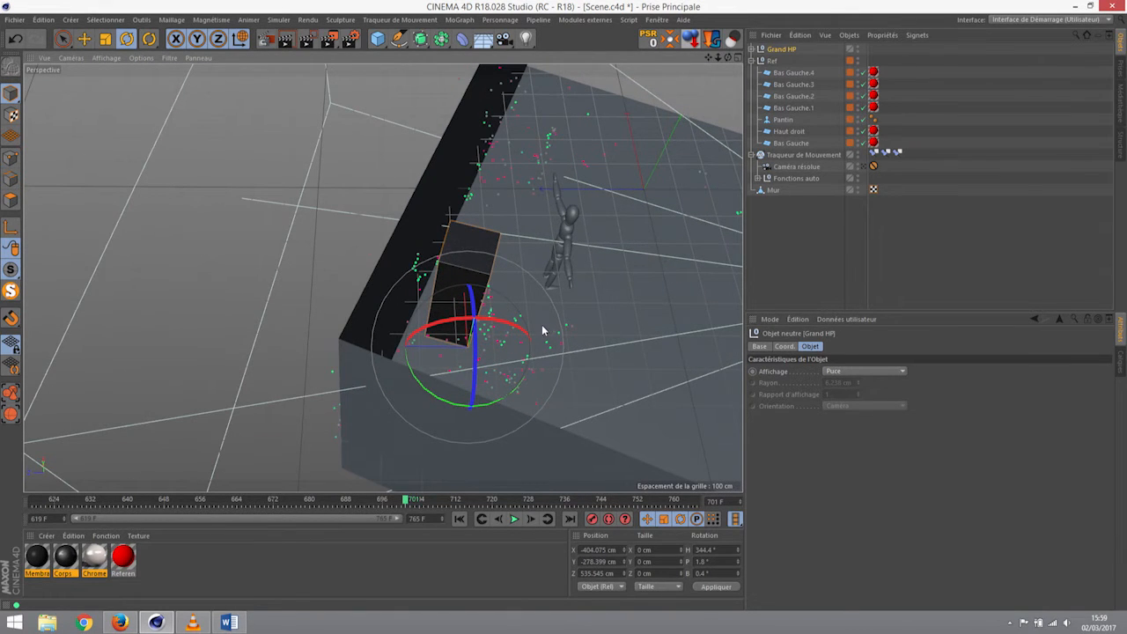
{"action": "key", "text": "e"}
{"action": "left_click_drag", "start_coordinate": [423, 282], "coordinate": [276, 172]}
{"action": "middle_click_drag", "start_coordinate": [519, 297], "coordinate": [415, 206], "text": "alt"}
{"action": "mouse_move", "coordinate": [414, 206]}
{"action": "left_mouse_down", "text": "alt"}
{"action": "mouse_move", "coordinate": [385, 264]}
{"action": "mouse_move", "coordinate": [418, 227]}
{"action": "left_mouse_up", "text": "alt"}
{"action": "right_click_drag", "start_coordinate": [418, 226], "coordinate": [437, 235], "text": "alt"}
{"action": "left_click_drag", "start_coordinate": [438, 237], "coordinate": [463, 333], "text": "alt"}
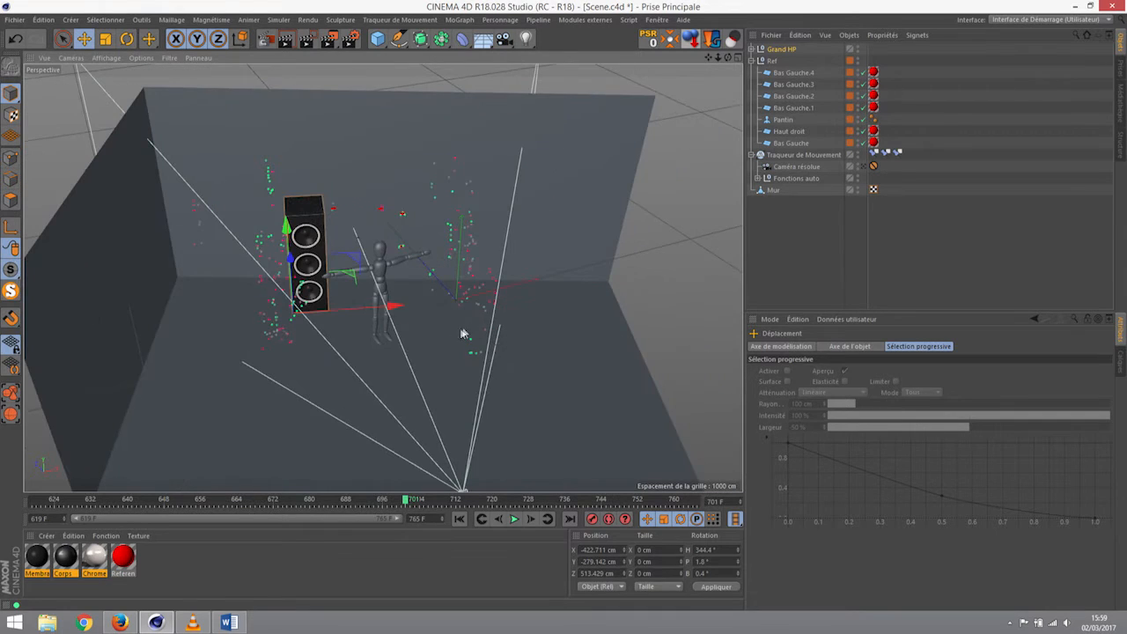
Create an instance of Grand HP and move it to the mannequin's other side, at about X 86 cm and Z 269 cm
{"action": "left_click", "coordinate": [783, 49]}
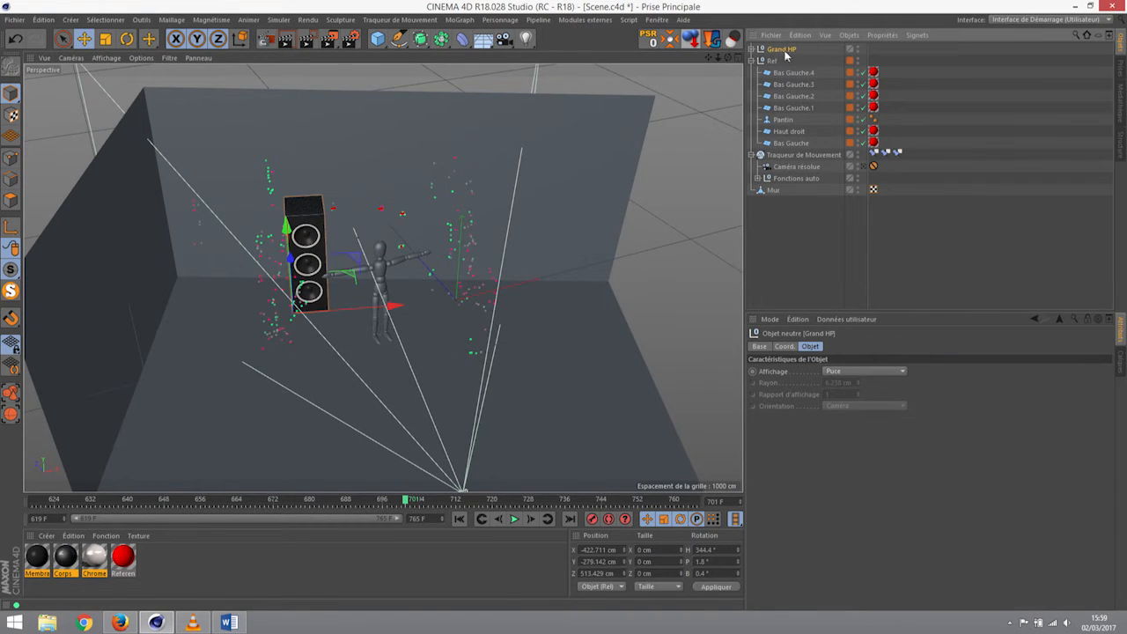
{"action": "left_click_drag", "start_coordinate": [441, 40], "coordinate": [674, 76]}
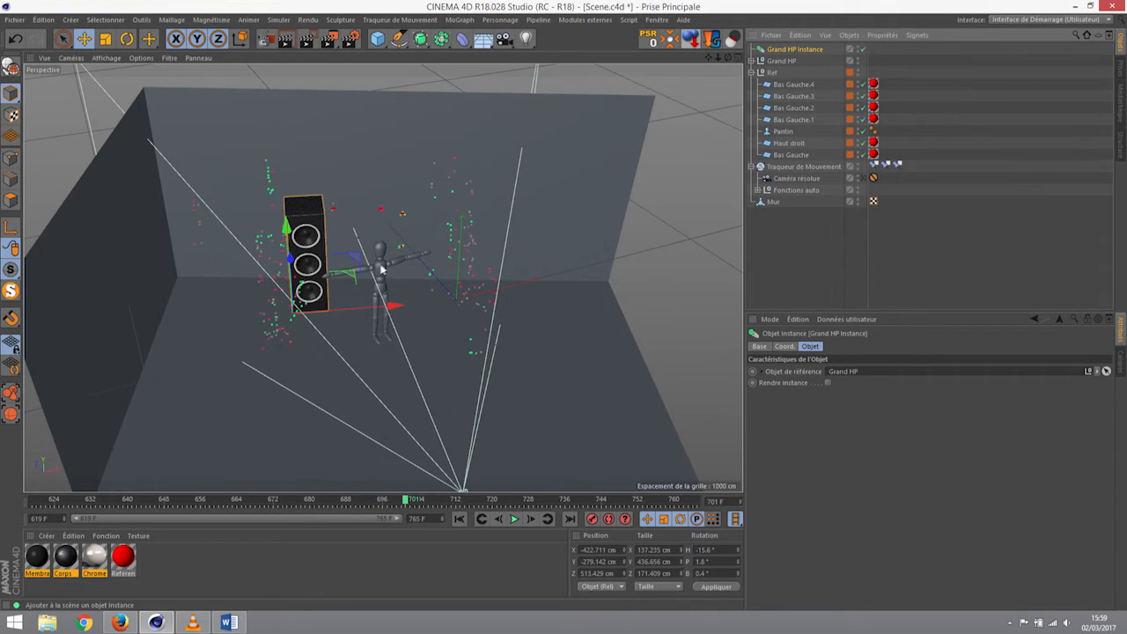
{"action": "left_click_drag", "start_coordinate": [350, 278], "coordinate": [489, 286]}
Reposition the Grand HP instance to about X 99 cm and Z 312 cm and turn it to a heading of about -36.4°
{"action": "key", "text": "r"}
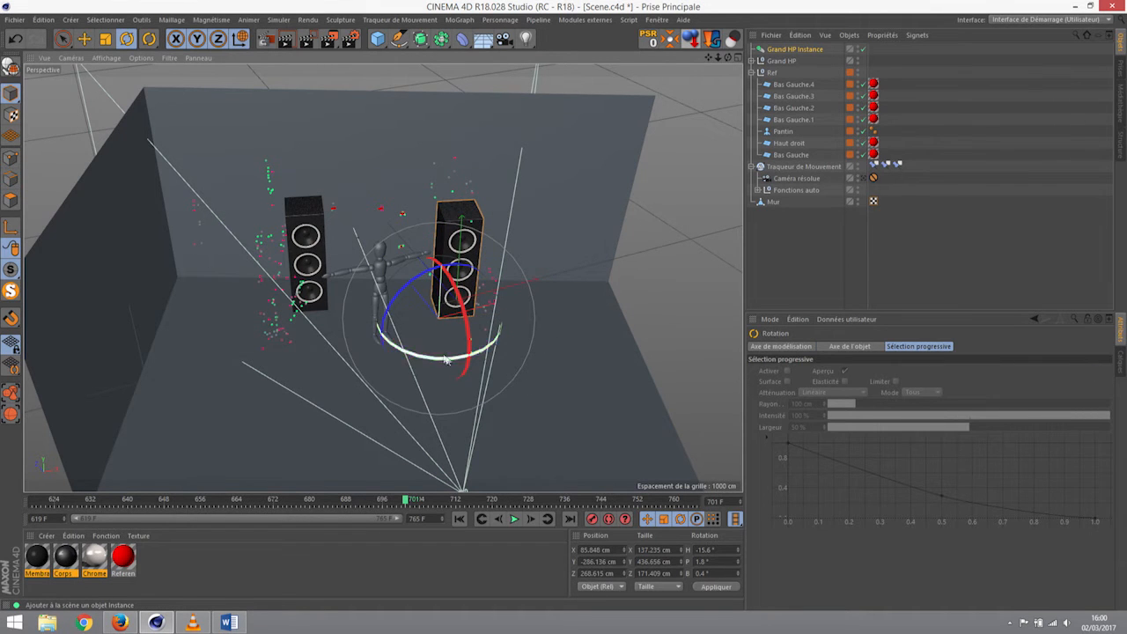
{"action": "left_click_drag", "start_coordinate": [446, 363], "coordinate": [231, 282]}
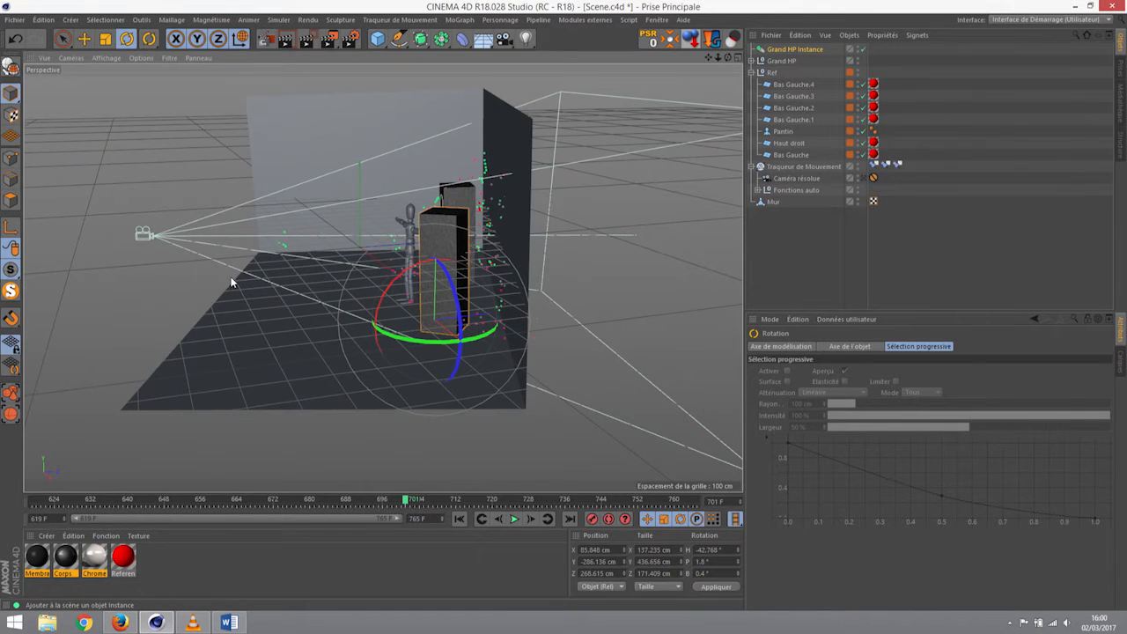
{"action": "key", "text": "e"}
{"action": "left_click_drag", "start_coordinate": [483, 352], "coordinate": [626, 359]}
{"action": "key", "text": "r"}
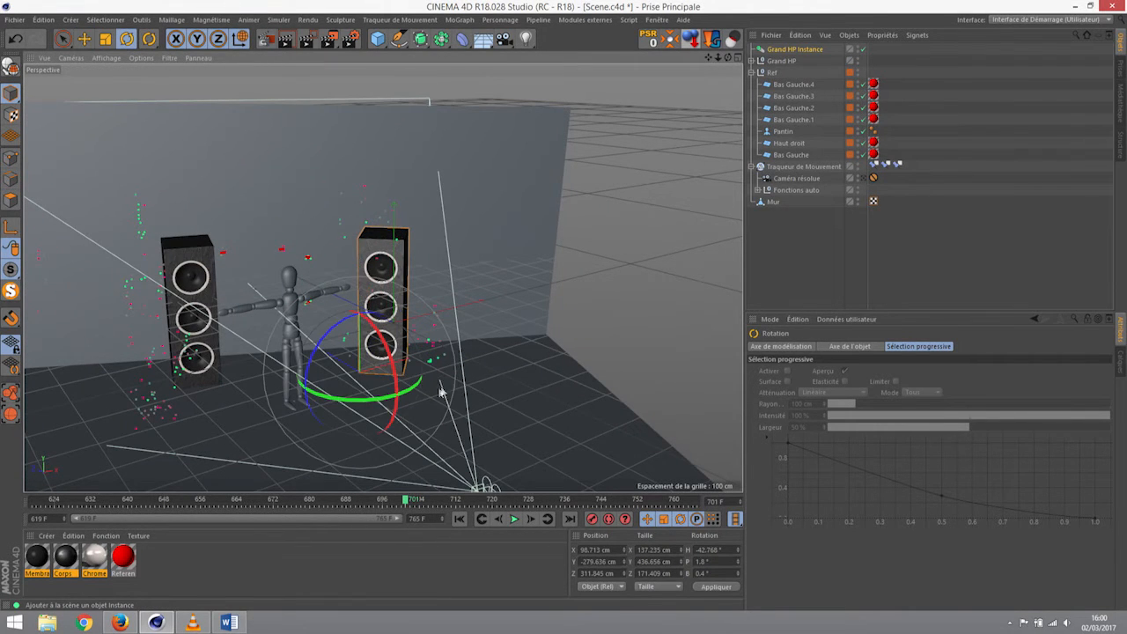
{"action": "left_click_drag", "start_coordinate": [402, 391], "coordinate": [612, 379]}
Duplicate the instance beside it at about X 344 cm and Z 187 cm, and turn the copy to a heading of -42.09°
{"action": "key", "text": "e"}
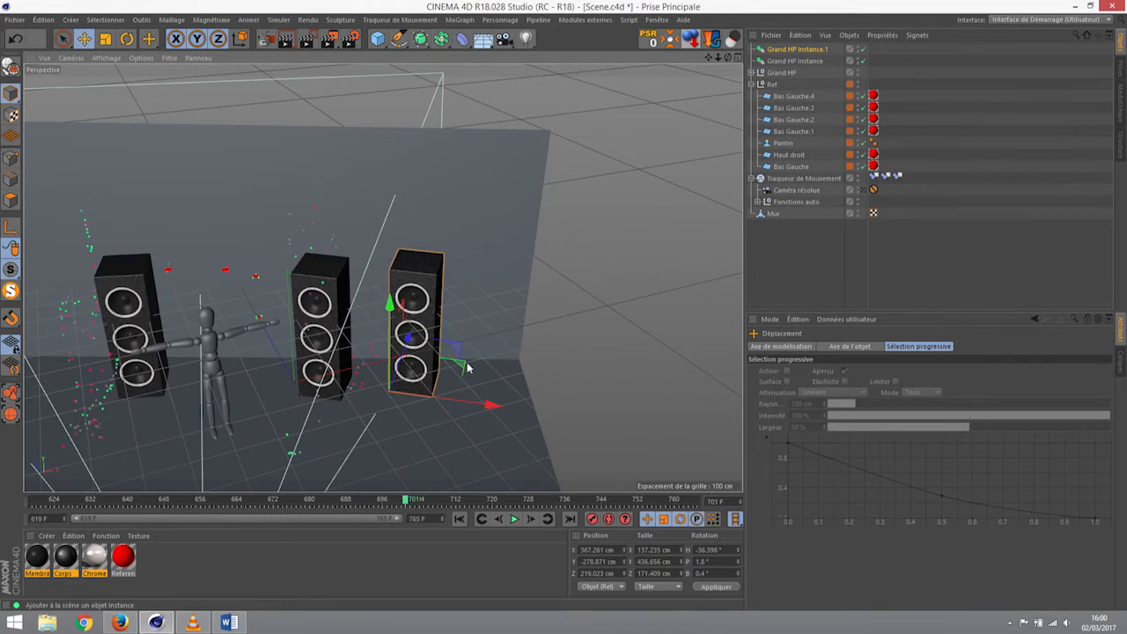
{"action": "left_click_drag", "start_coordinate": [409, 345], "coordinate": [406, 362]}
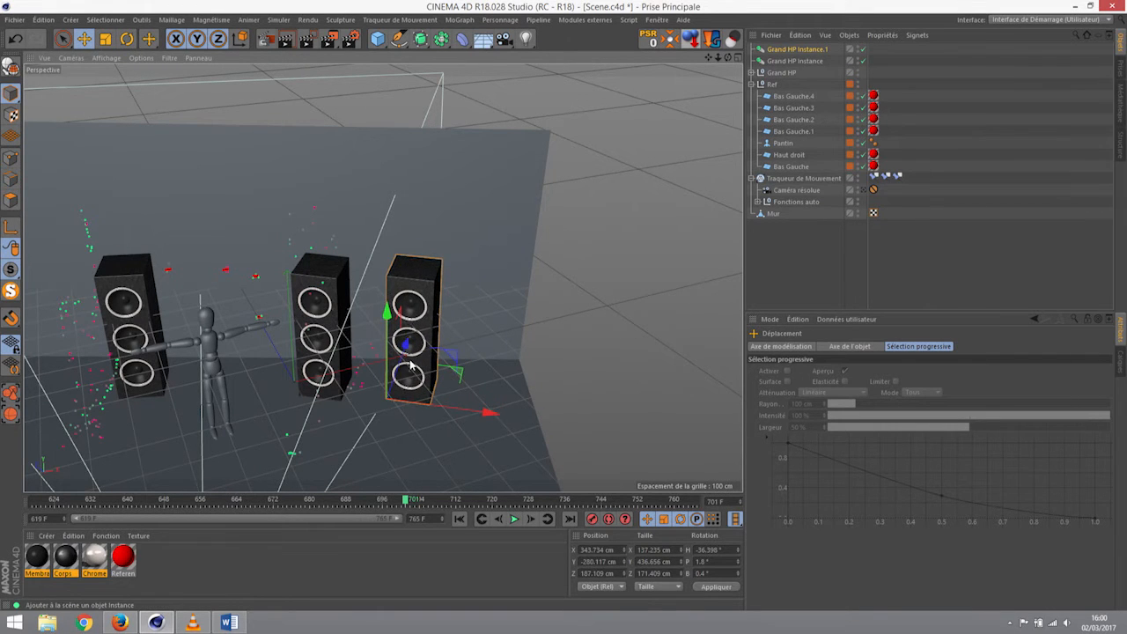
{"action": "key", "text": "r"}
{"action": "left_click_drag", "start_coordinate": [441, 426], "coordinate": [437, 428]}
Duplicate the outer instance beyond the original speaker at about X -667 cm and Z 674 cm, and set the copy's heading to -14.067°
{"action": "middle_click_drag", "start_coordinate": [410, 319], "coordinate": [588, 279], "text": "alt"}
{"action": "key", "text": "e"}
{"action": "left_click_drag", "start_coordinate": [648, 382], "coordinate": [276, 333]}
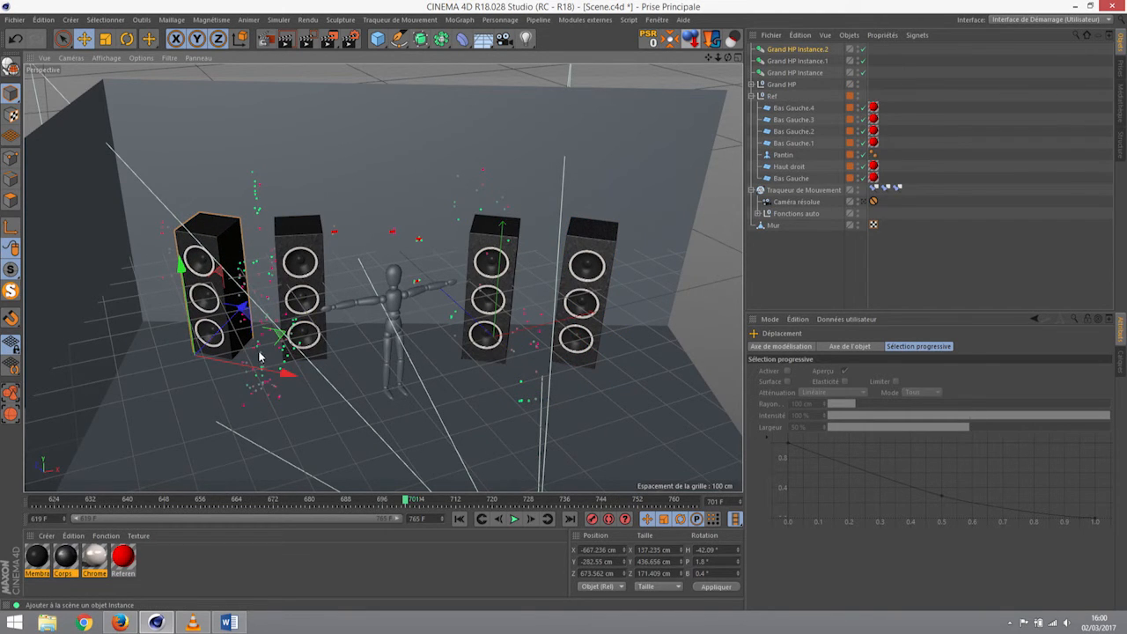
{"action": "key", "text": "r"}
{"action": "left_click_drag", "start_coordinate": [233, 392], "coordinate": [287, 377]}
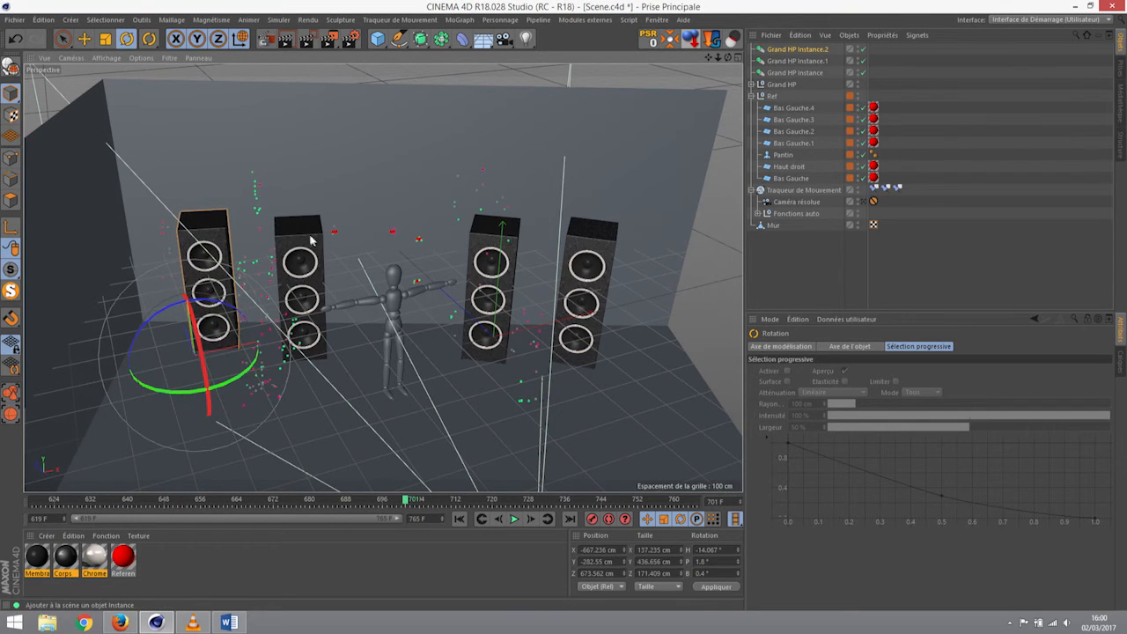
Move the original Grand HP speaker closer to the mannequin, to about X -376 cm and Z 494 cm
{"action": "left_click", "coordinate": [321, 250]}
{"action": "left_click", "coordinate": [780, 85]}
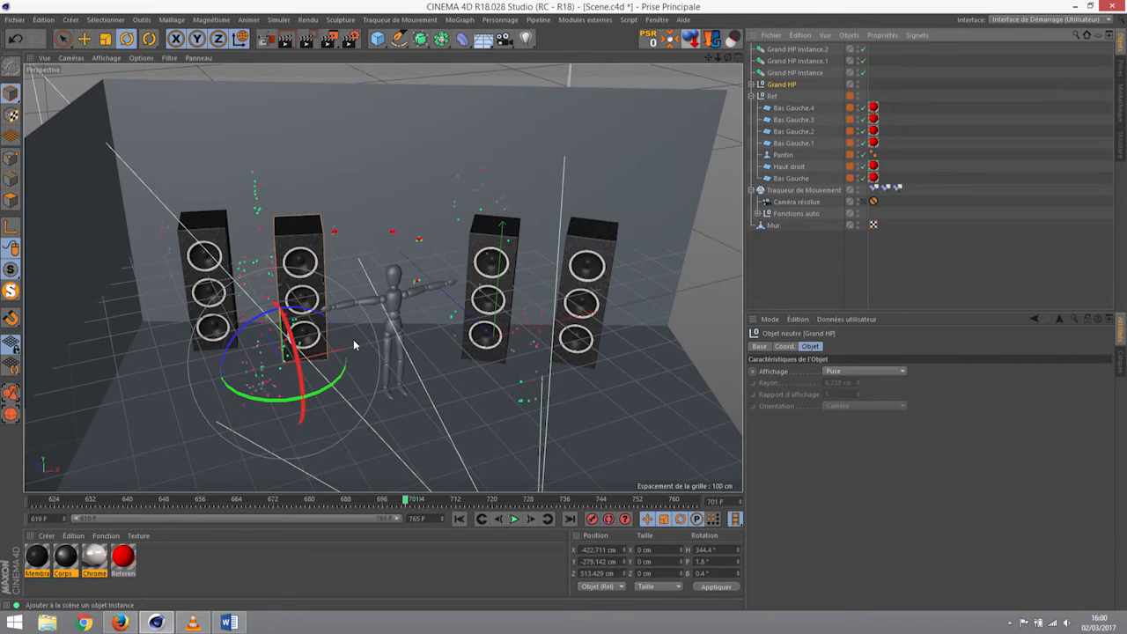
{"action": "key", "text": "e"}
{"action": "left_click_drag", "start_coordinate": [348, 333], "coordinate": [365, 332]}
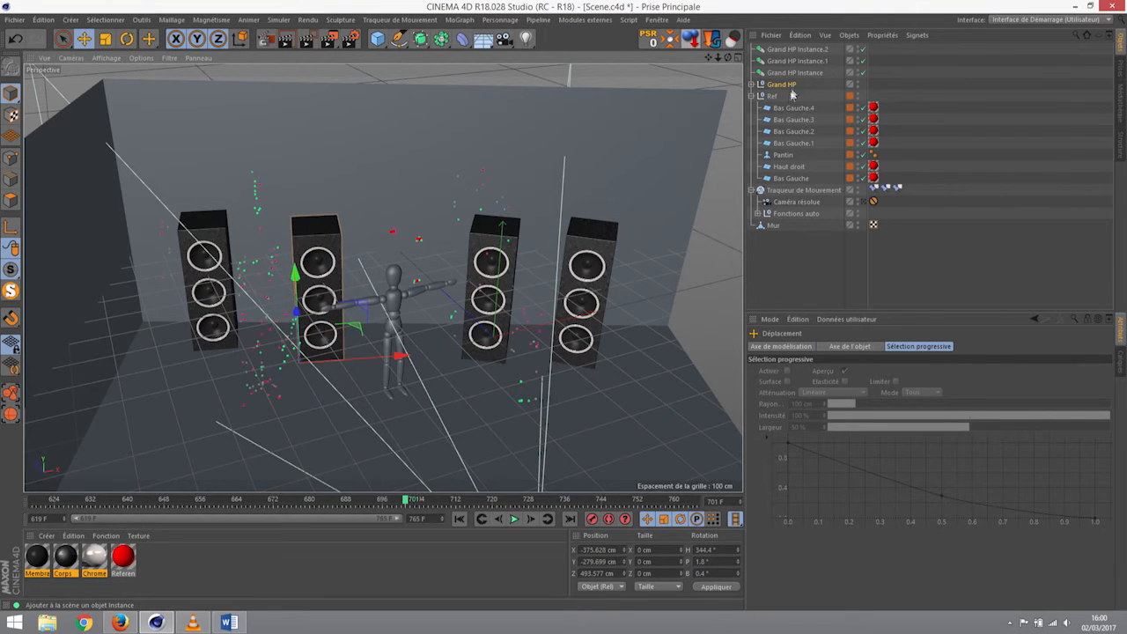
Move Grand HP Instance.2 closer to the original speaker, to about X -639 cm and Z 643 cm
{"action": "left_click", "coordinate": [796, 51]}
{"action": "left_click_drag", "start_coordinate": [257, 319], "coordinate": [269, 325]}
{"action": "left_click_drag", "start_coordinate": [382, 350], "coordinate": [702, 354], "text": "alt"}
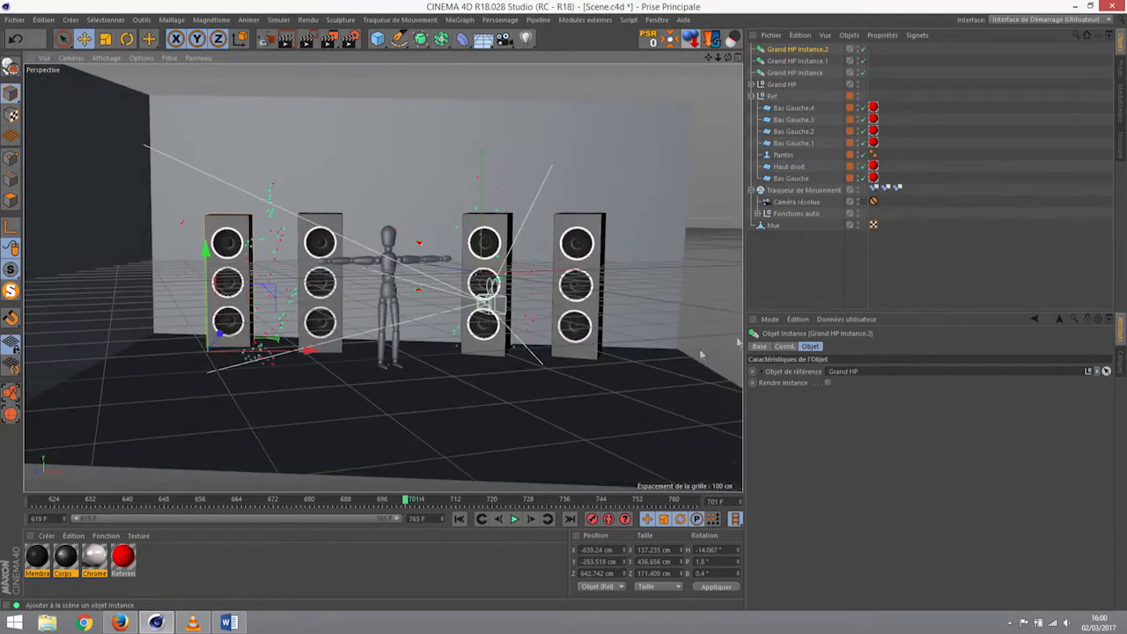
Look through the solved tracking camera, play the shot from its first frame, and return to frame 619
{"action": "left_click", "coordinate": [864, 202]}
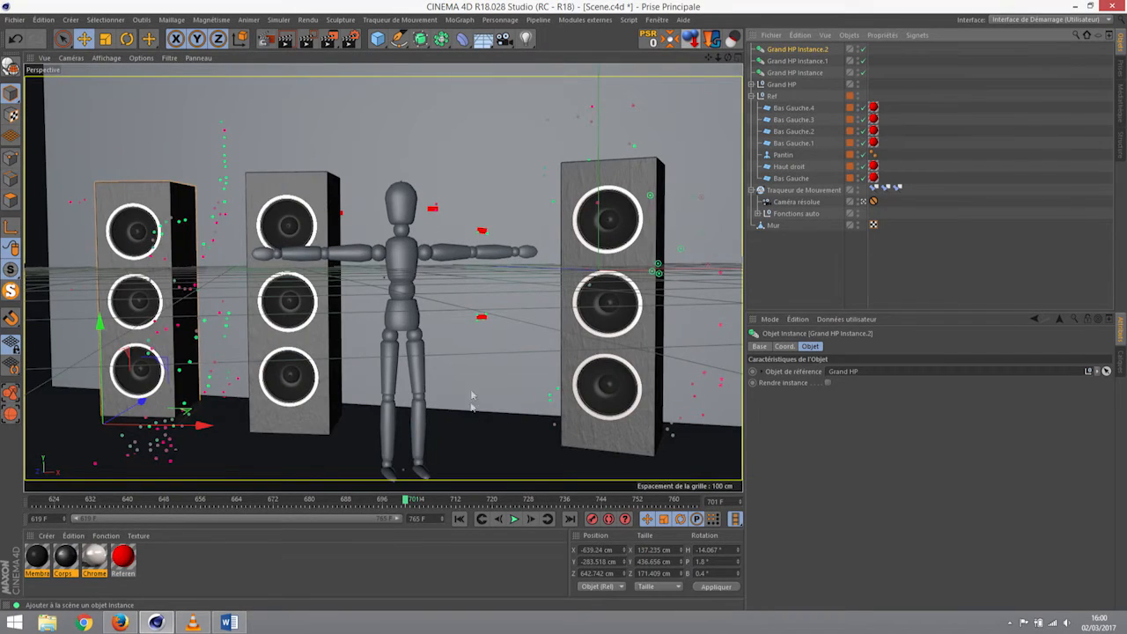
{"action": "left_click", "coordinate": [460, 519]}
{"action": "left_click", "coordinate": [516, 519]}
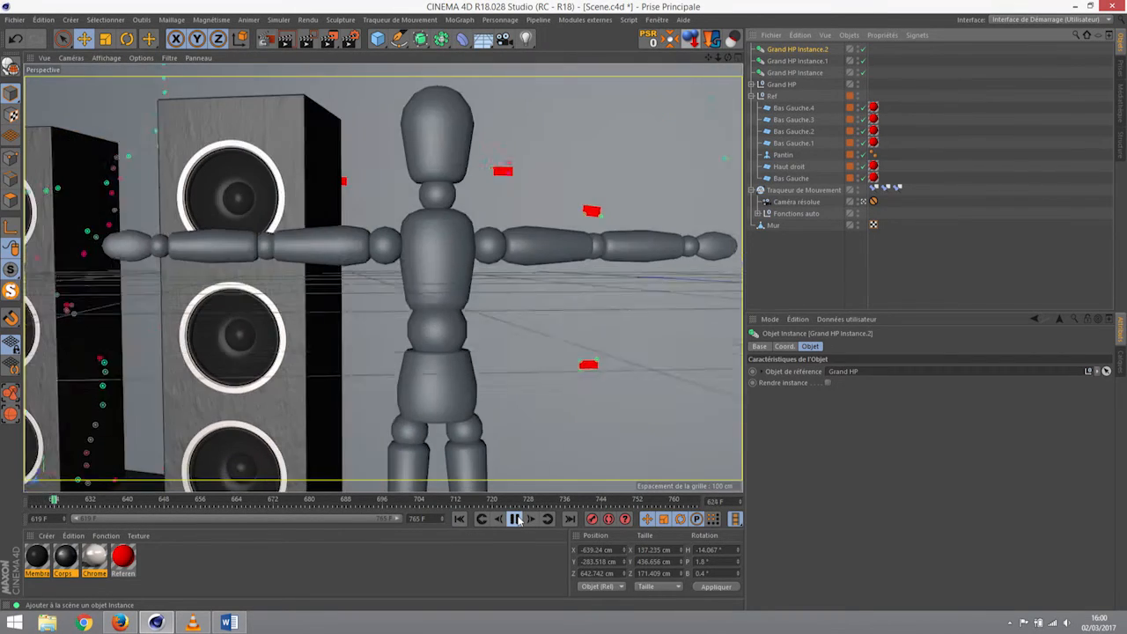
{"action": "left_click", "coordinate": [516, 519]}
{"action": "left_click", "coordinate": [459, 519]}
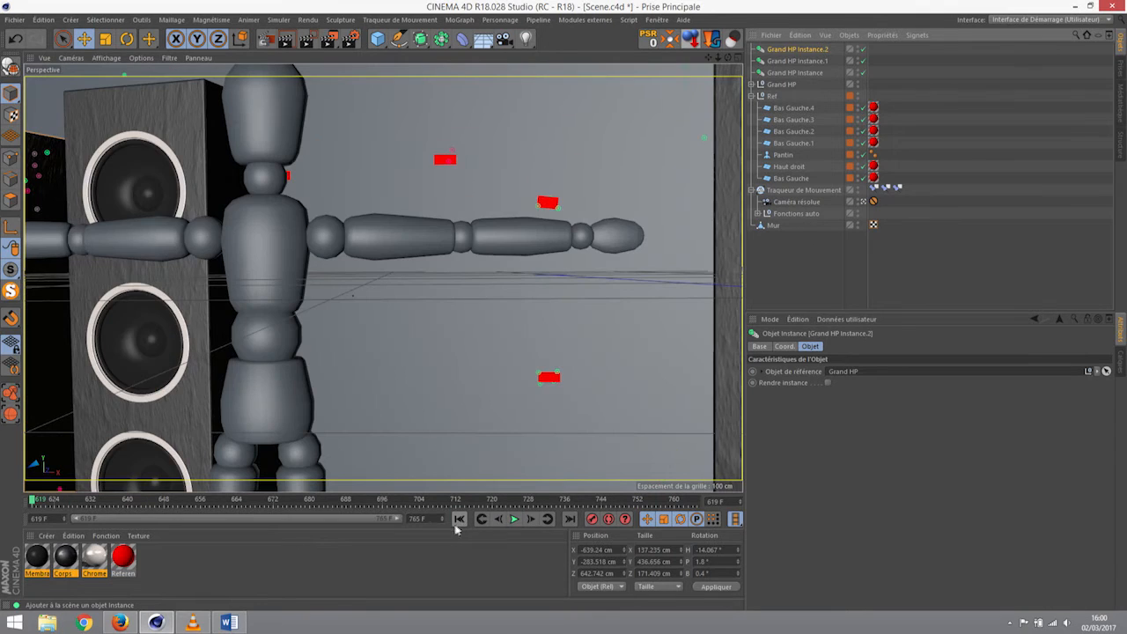
Play the tracked shot to frame 662 and turn the original Grand HP speaker to a heading of about 360.8°
{"action": "left_click", "coordinate": [778, 85]}
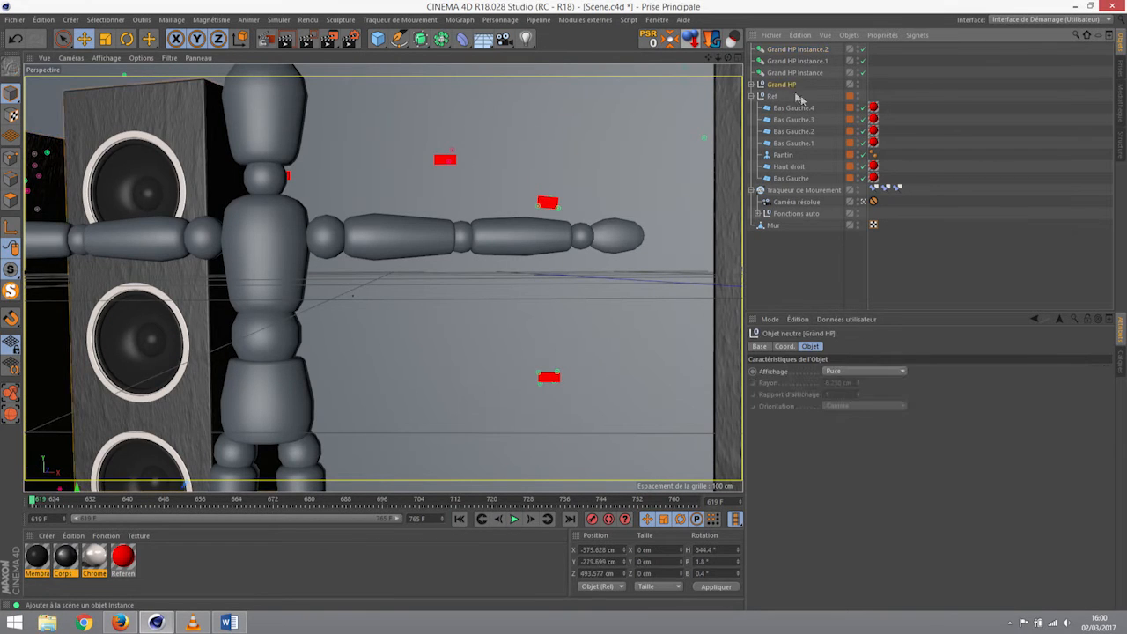
{"action": "left_click", "coordinate": [514, 519]}
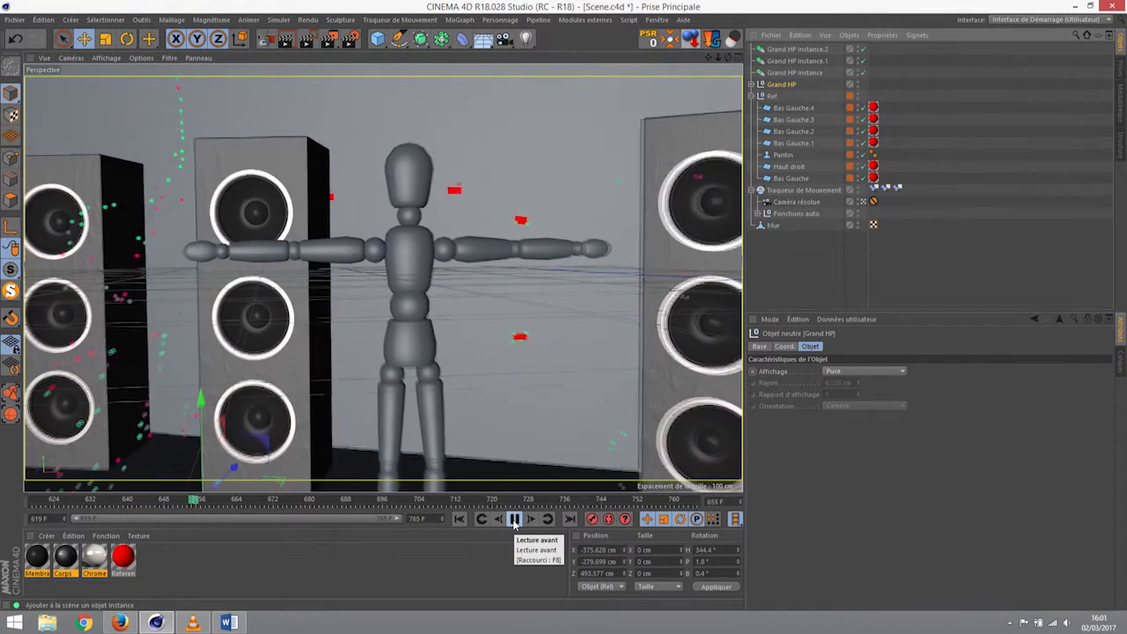
{"action": "left_click", "coordinate": [514, 519]}
{"action": "key", "text": "r"}
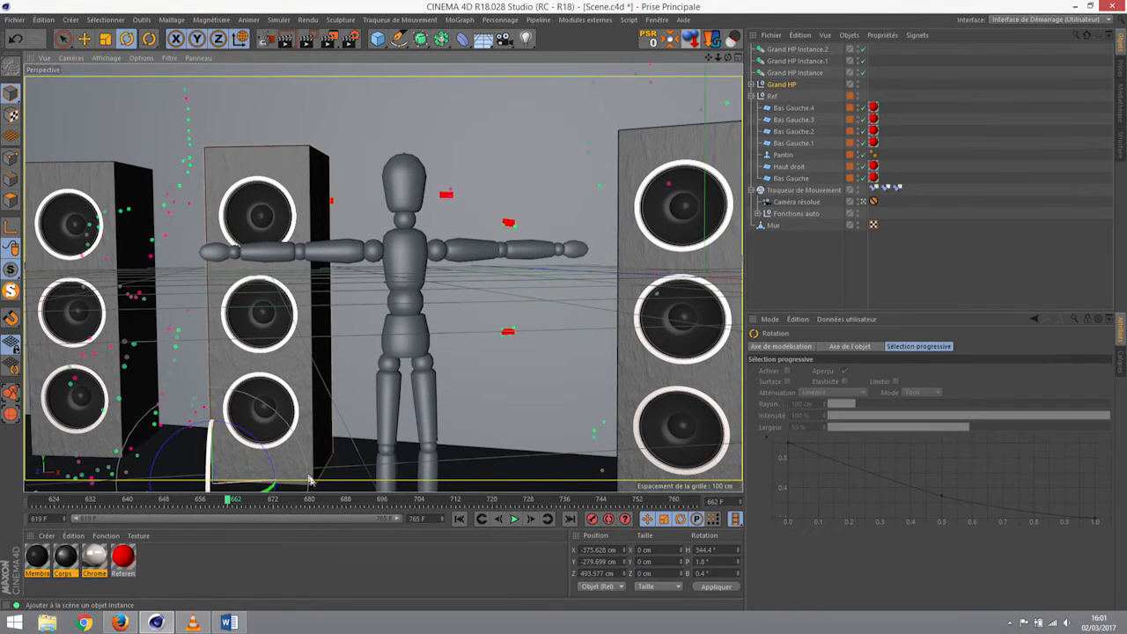
{"action": "mouse_move", "coordinate": [271, 488]}
{"action": "left_mouse_down"}
{"action": "mouse_move", "coordinate": [285, 478]}
{"action": "mouse_move", "coordinate": [275, 486]}
{"action": "left_mouse_up"}
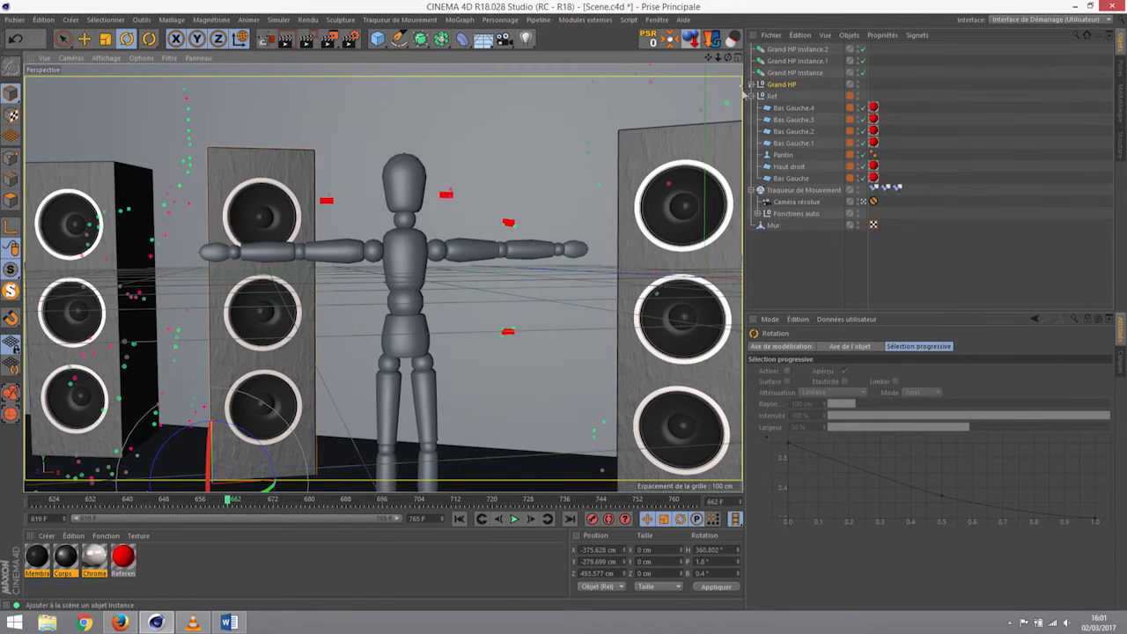
Turn Grand HP Instance.2 to a heading of about 2.5° and, outside the solved camera view, shift it slightly away from the wall
{"action": "left_click", "coordinate": [786, 50]}
{"action": "left_click_drag", "start_coordinate": [84, 476], "coordinate": [202, 430]}
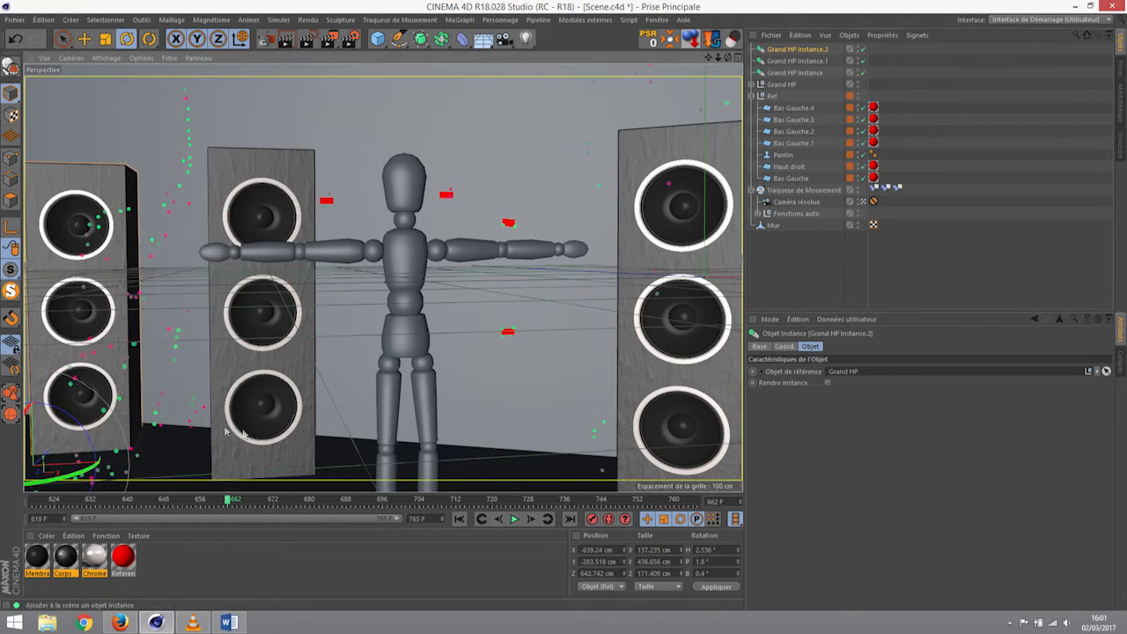
{"action": "left_click", "coordinate": [862, 201]}
{"action": "left_click_drag", "start_coordinate": [515, 290], "coordinate": [308, 293], "text": "alt"}
{"action": "left_click_drag", "start_coordinate": [216, 322], "coordinate": [492, 358], "text": "alt"}
{"action": "key", "text": "e"}
{"action": "left_click_drag", "start_coordinate": [237, 427], "coordinate": [257, 423]}
{"action": "left_click", "coordinate": [307, 324]}
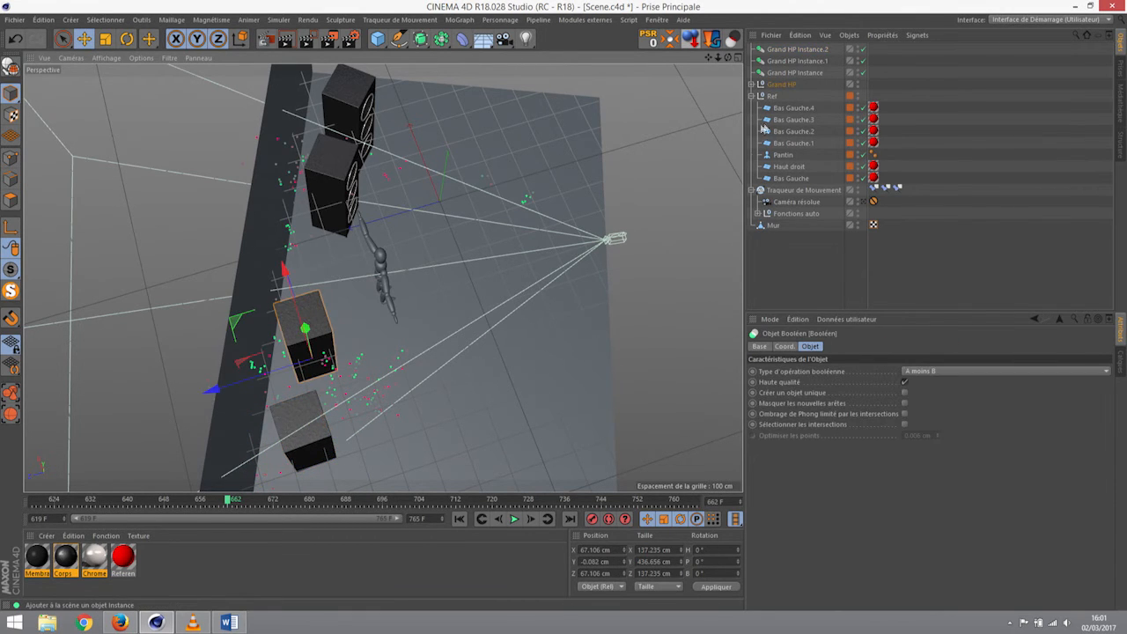
{"action": "key", "text": "r"}
{"action": "left_click_drag", "start_coordinate": [390, 373], "coordinate": [332, 393]}
{"action": "key", "text": "ctrl+z"}
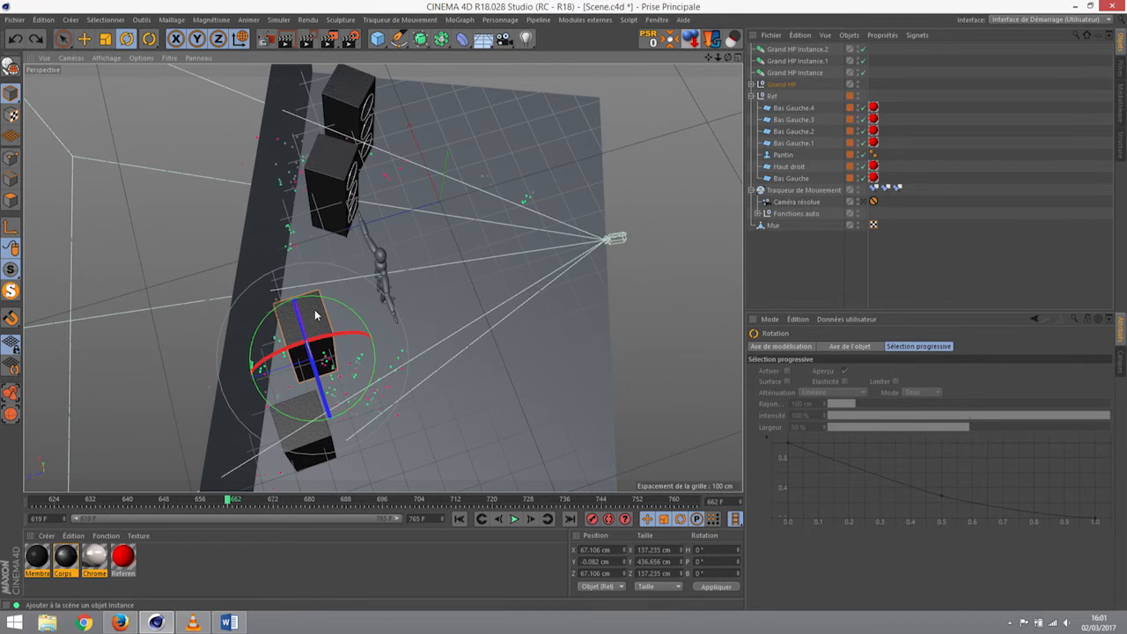
Rotate the whole Grand HP group rather than its Boolean child, to a heading of about 352.7°
{"action": "left_click", "coordinate": [315, 315]}
{"action": "left_click", "coordinate": [750, 84]}
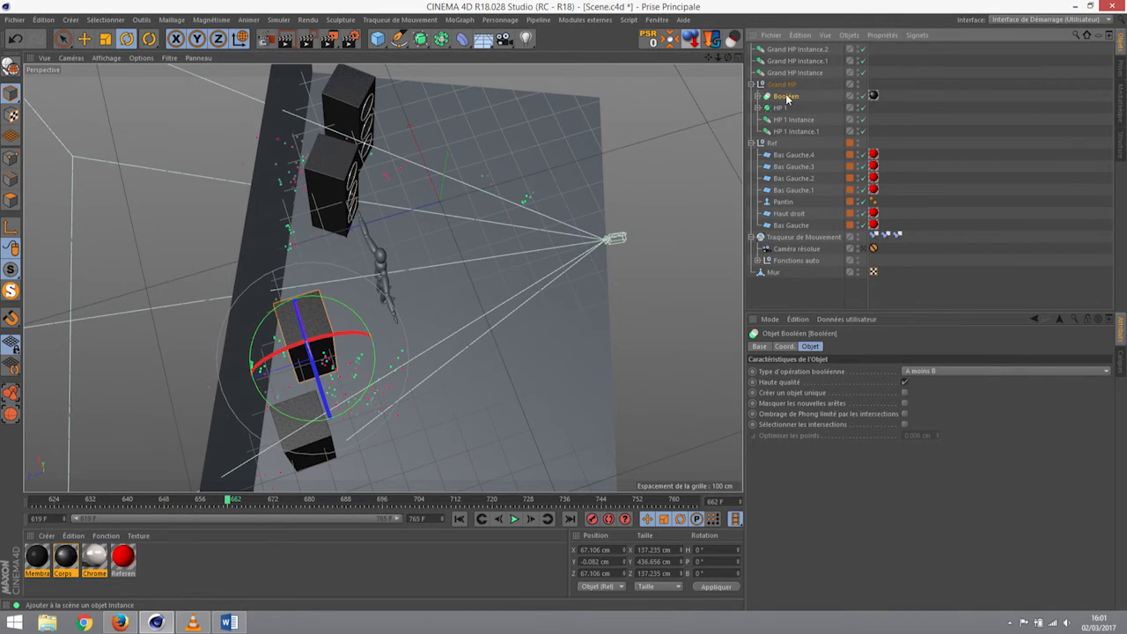
{"action": "left_click", "coordinate": [782, 85]}
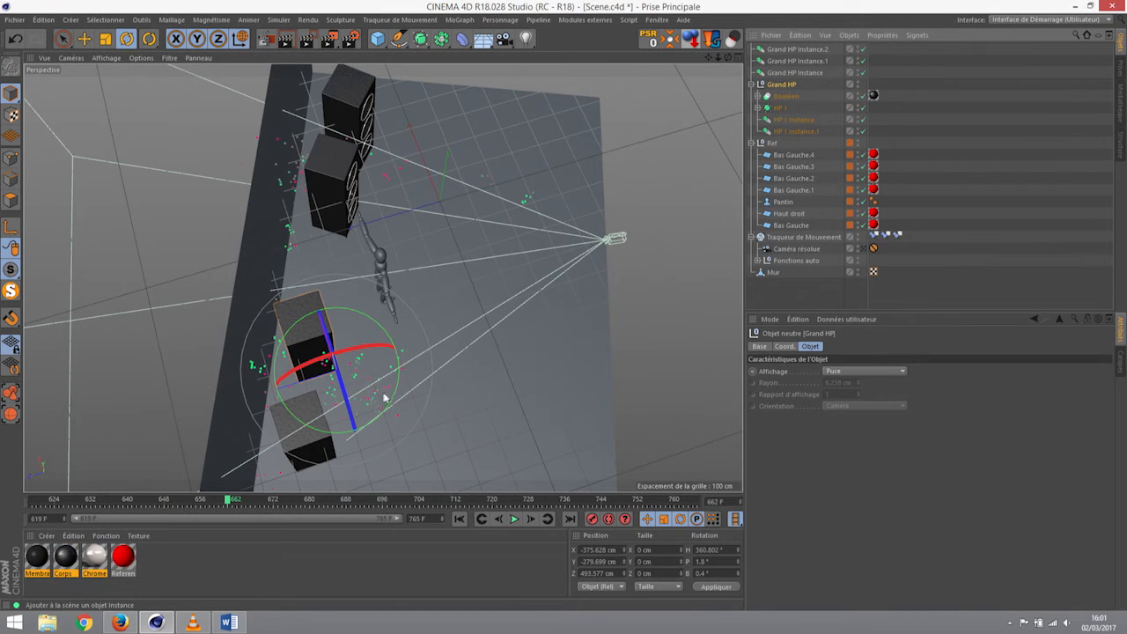
{"action": "left_click_drag", "start_coordinate": [396, 393], "coordinate": [374, 302]}
Copy the HP Cube speaker from Modelisation.c4d and paste it into Scene.c4d
{"action": "left_click", "coordinate": [658, 22]}
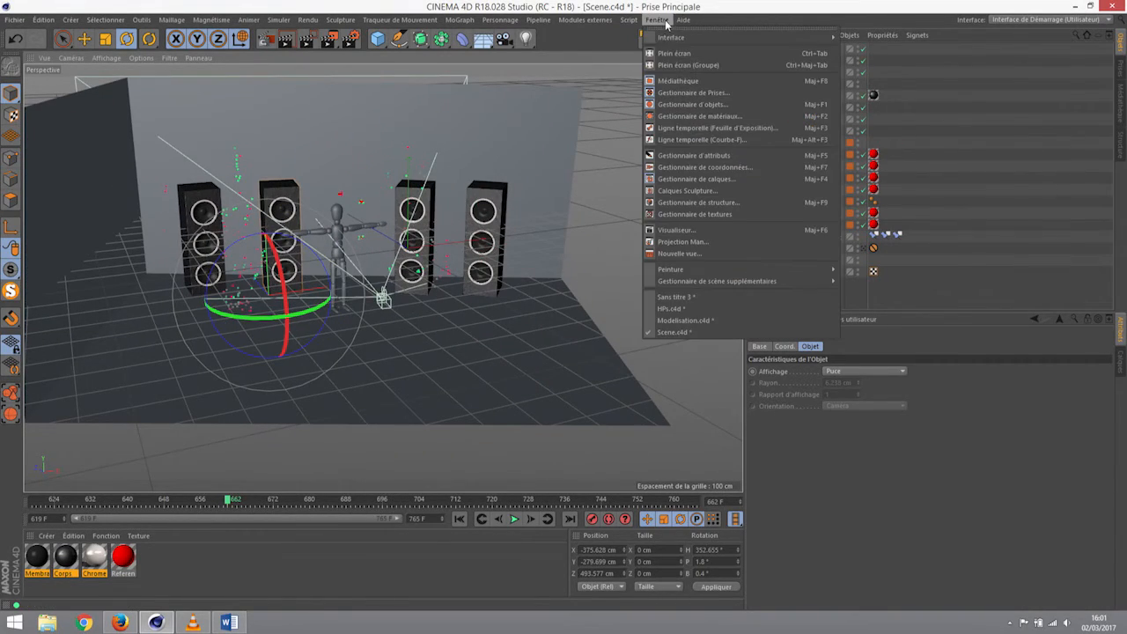
{"action": "mouse_move", "coordinate": [669, 38]}
{"action": "left_click", "coordinate": [692, 322]}
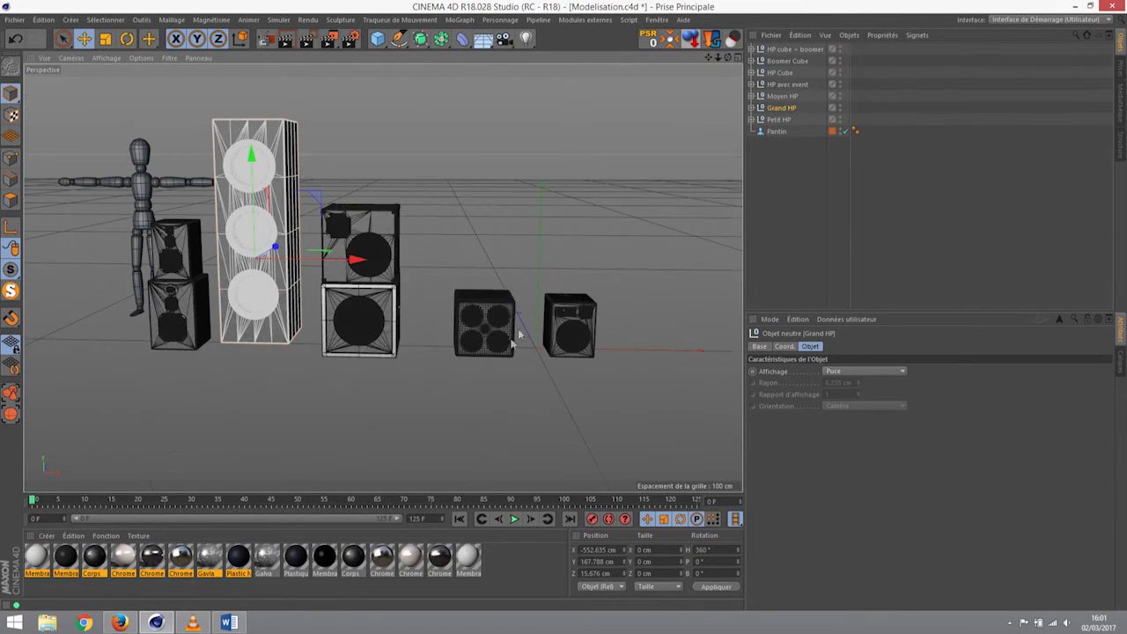
{"action": "left_click", "coordinate": [186, 297]}
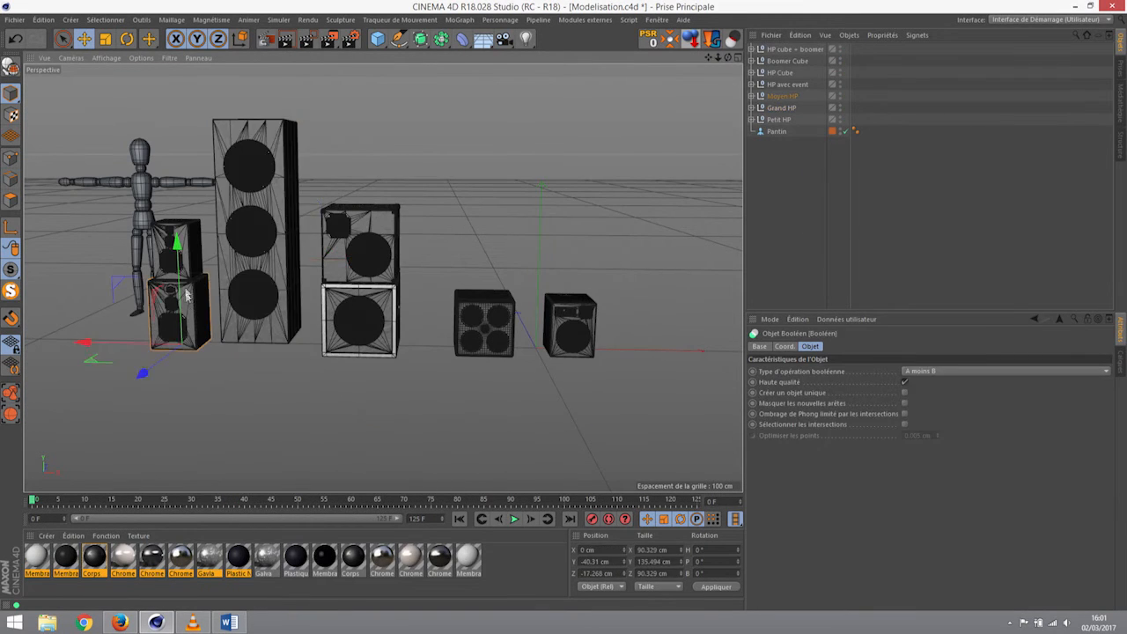
{"action": "left_click", "coordinate": [476, 316]}
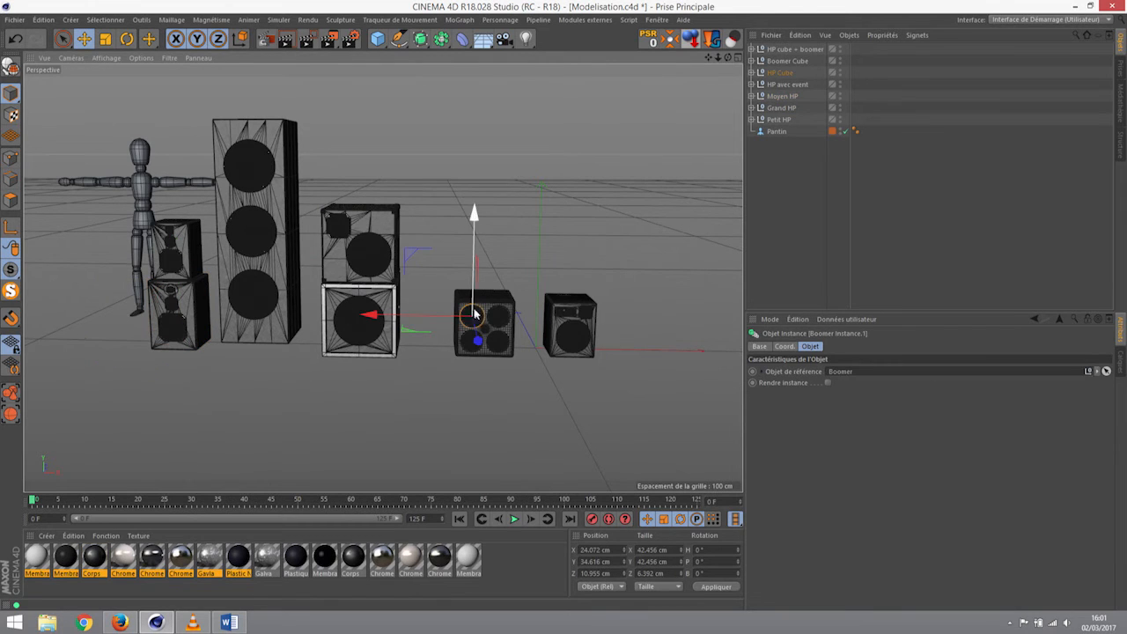
{"action": "left_click", "coordinate": [779, 73]}
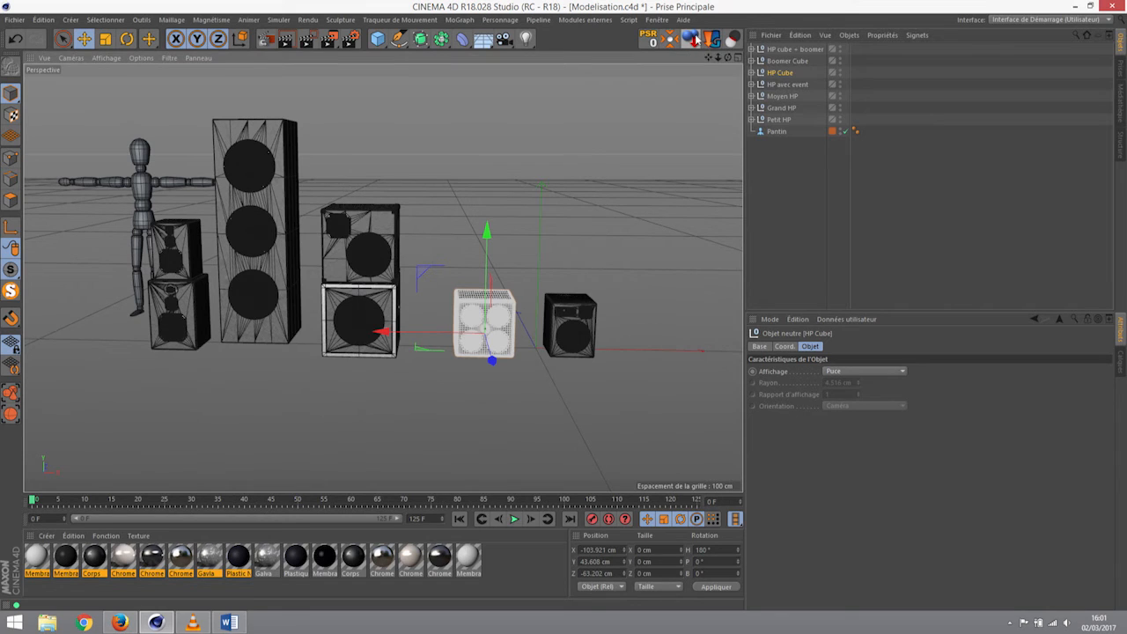
{"action": "left_click", "coordinate": [656, 20]}
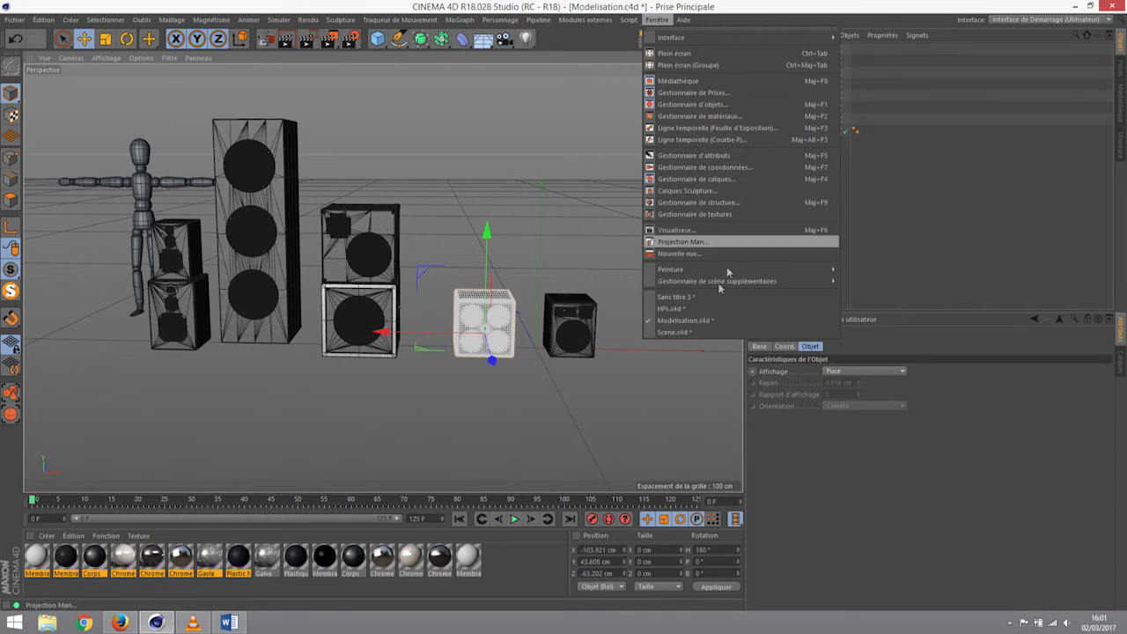
{"action": "left_click", "coordinate": [676, 332]}
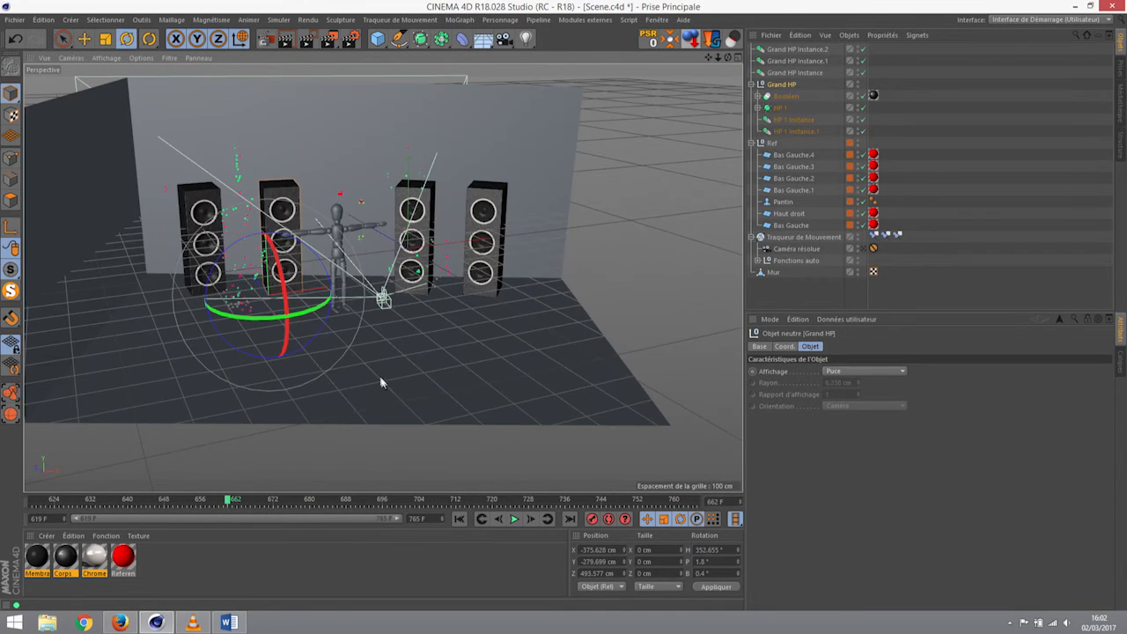
{"action": "key", "text": "ctrl+v"}
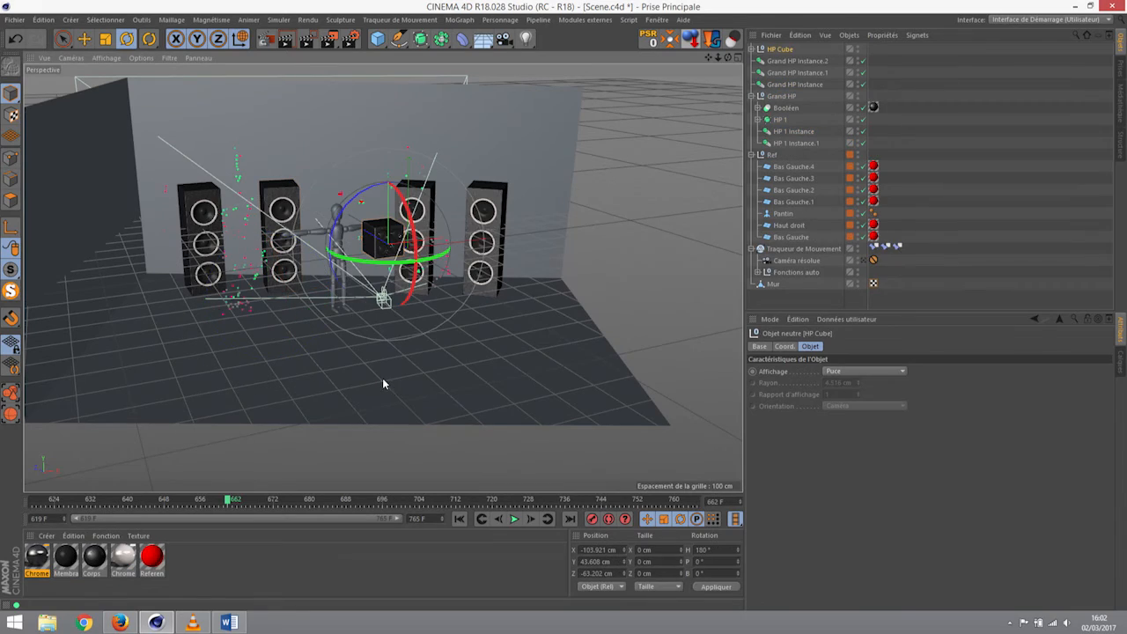
Move only HP Cube's axis to its bottom front corner, at about X -151.7 cm, Y -0.8 cm and Z -66.2 cm
{"action": "scroll", "coordinate": [384, 267], "scroll_direction": "up", "scroll_amount": 5}
{"action": "scroll", "coordinate": [385, 267], "scroll_direction": "up", "scroll_amount": 3}
{"action": "middle_click_drag", "start_coordinate": [395, 239], "coordinate": [424, 279], "text": "alt"}
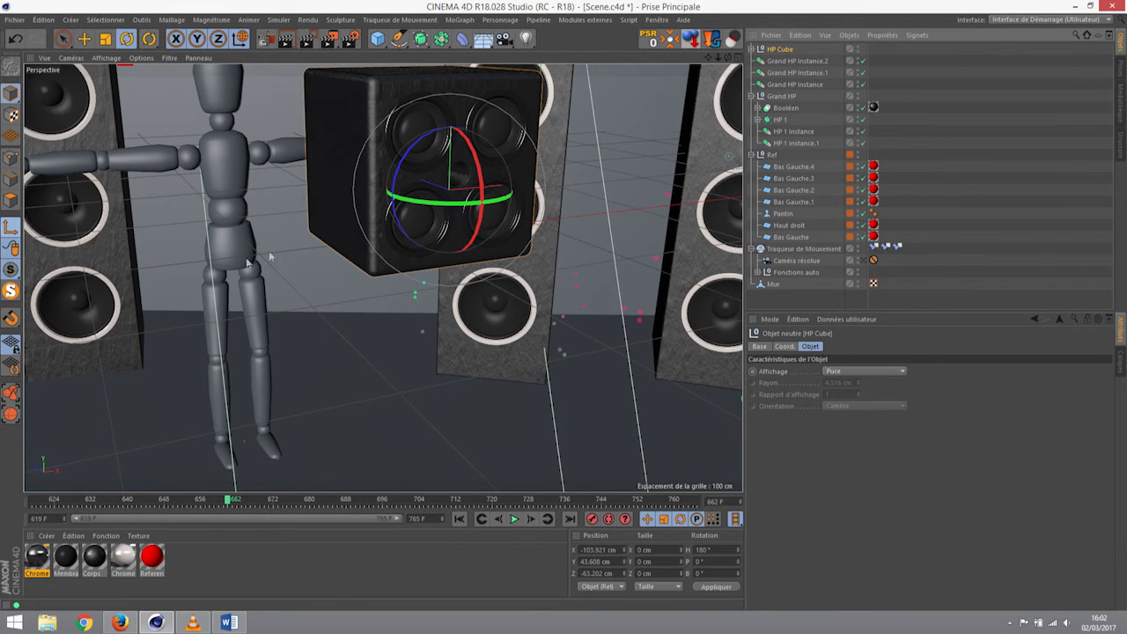
{"action": "key", "text": "e"}
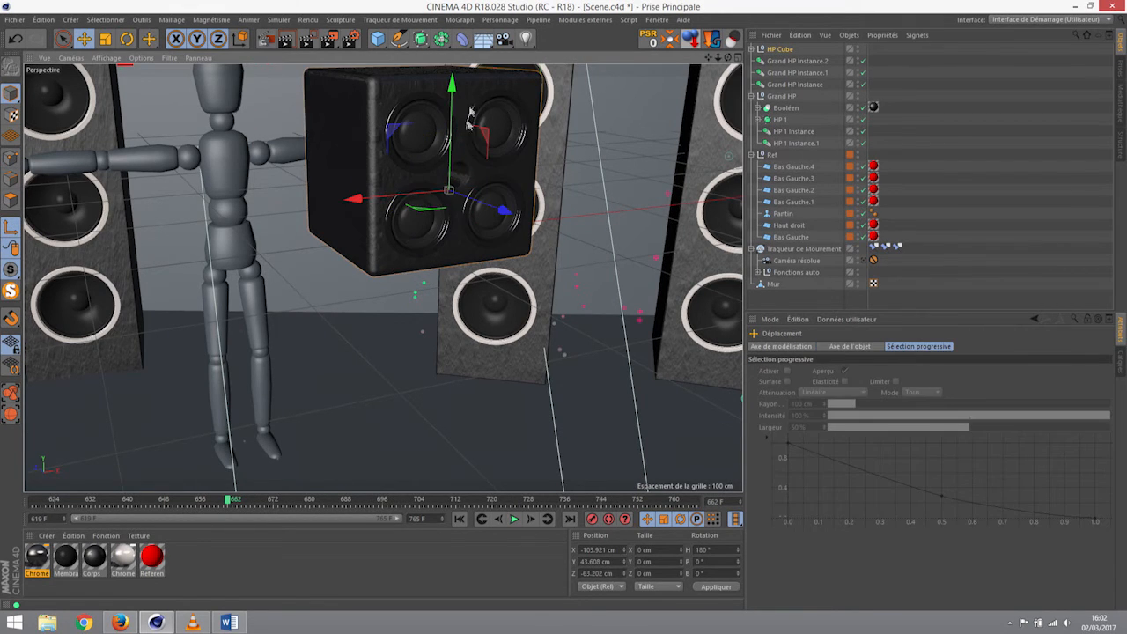
{"action": "left_click_drag", "start_coordinate": [452, 94], "coordinate": [371, 264]}
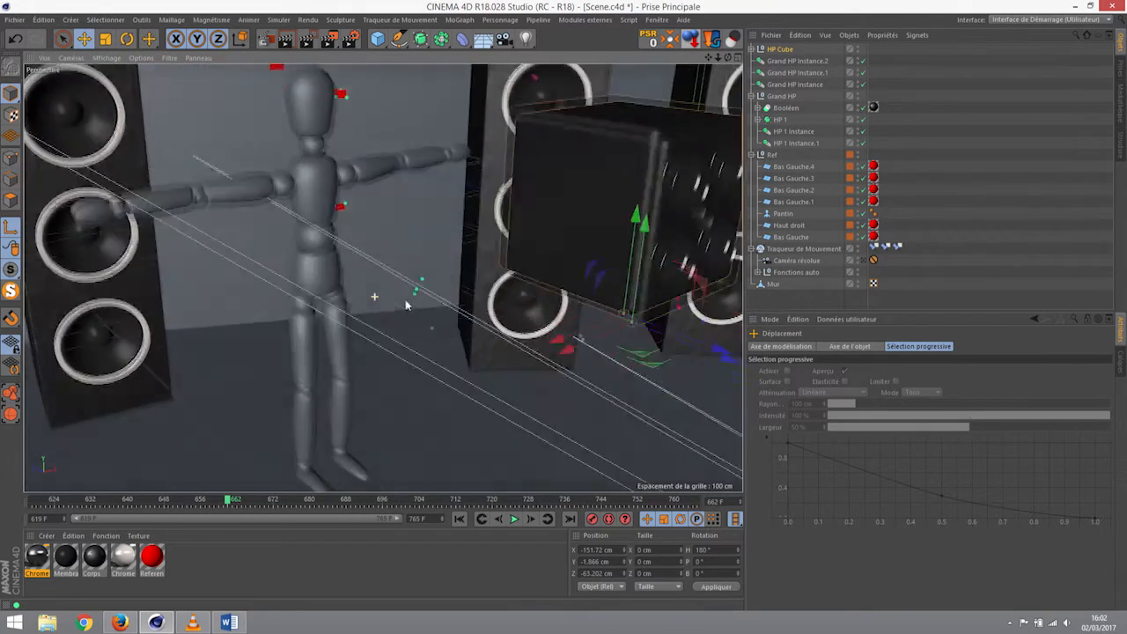
{"action": "left_click_drag", "start_coordinate": [406, 305], "coordinate": [424, 285], "text": "alt"}
{"action": "scroll", "coordinate": [558, 142], "scroll_direction": "up", "scroll_amount": 5}
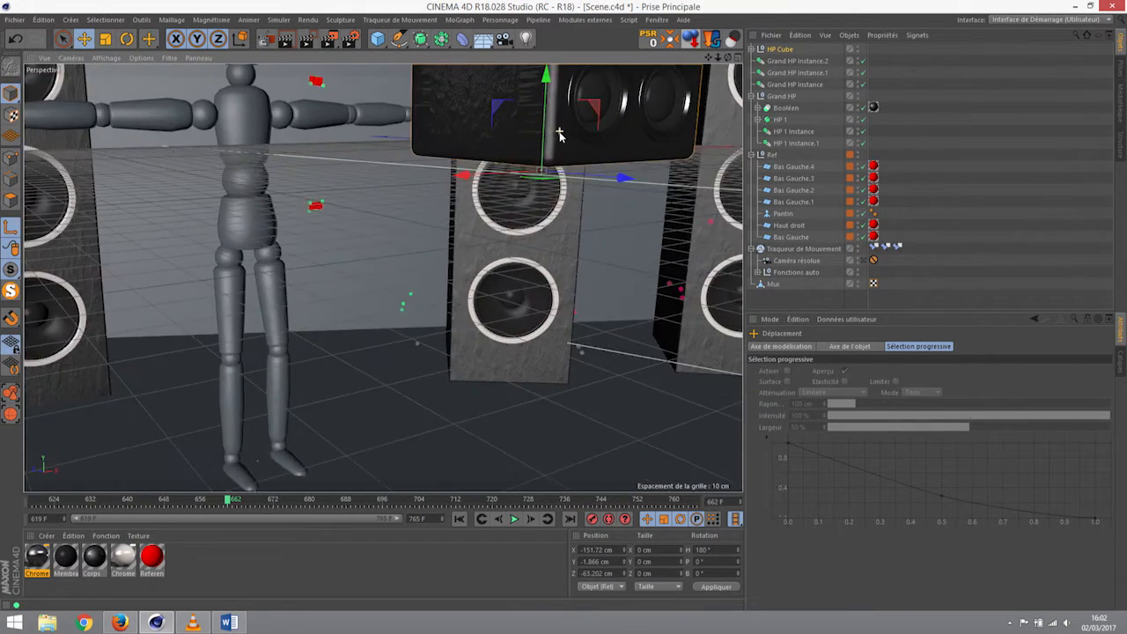
{"action": "left_click_drag", "start_coordinate": [501, 185], "coordinate": [503, 179]}
{"action": "left_click_drag", "start_coordinate": [565, 271], "coordinate": [539, 261]}
Rotate HP Cube around its corner axis to a heading of about 150.5°
{"action": "scroll", "coordinate": [418, 255], "scroll_direction": "down", "scroll_amount": 10}
{"action": "left_click_drag", "start_coordinate": [190, 345], "coordinate": [257, 330], "text": "alt"}
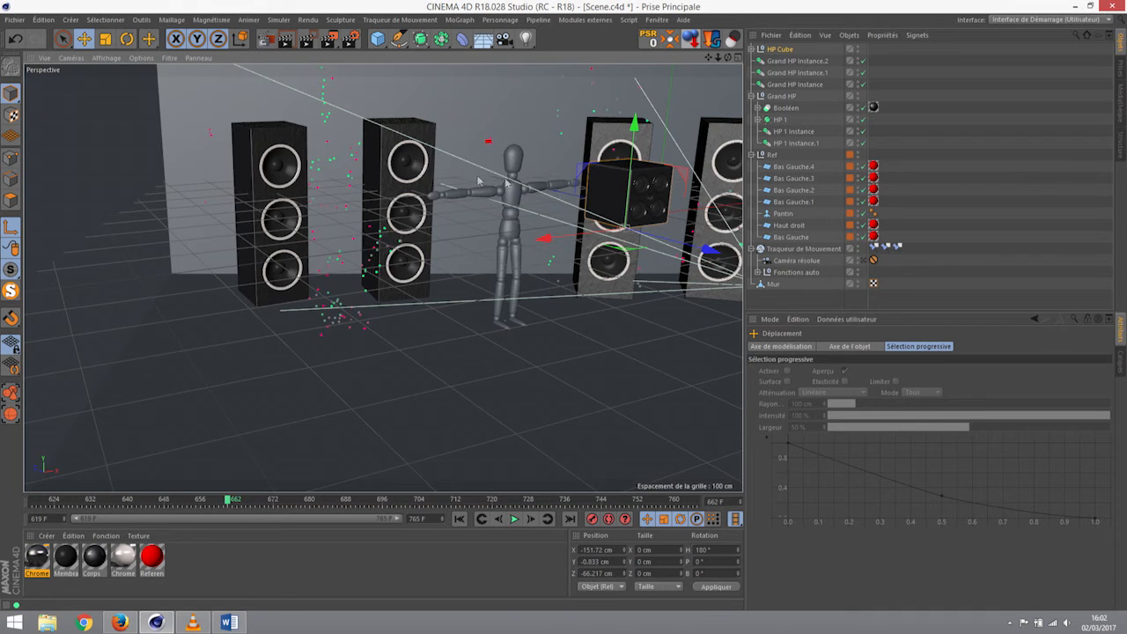
{"action": "left_click_drag", "start_coordinate": [478, 181], "coordinate": [541, 228], "text": "alt"}
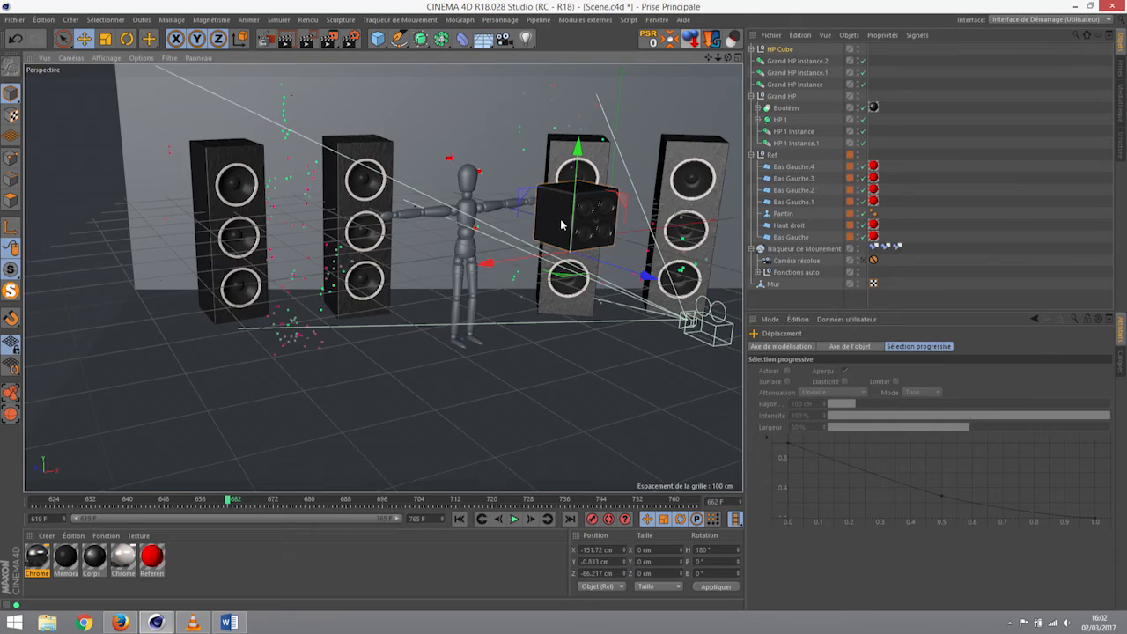
{"action": "left_click_drag", "start_coordinate": [560, 228], "coordinate": [535, 267], "text": "alt"}
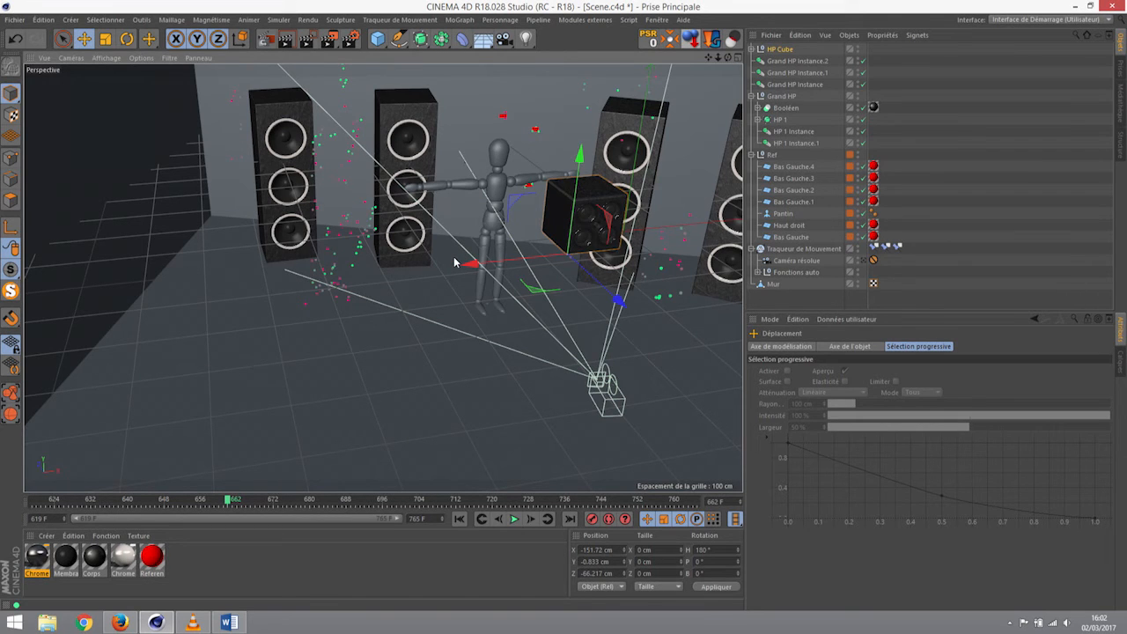
{"action": "key", "text": "r"}
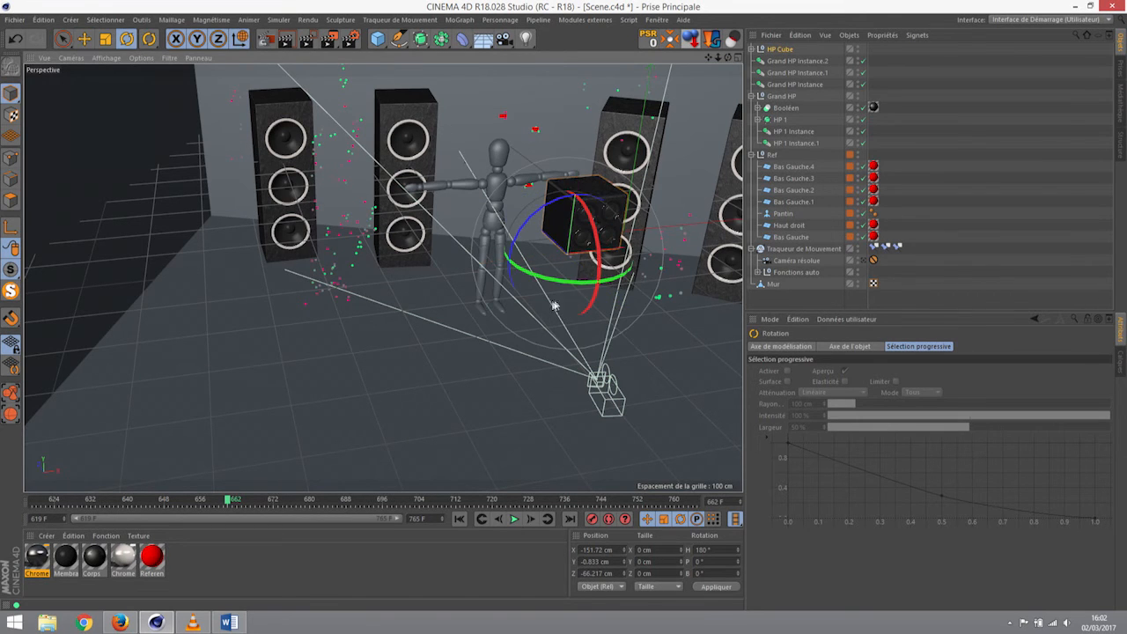
{"action": "left_click_drag", "start_coordinate": [569, 286], "coordinate": [518, 285]}
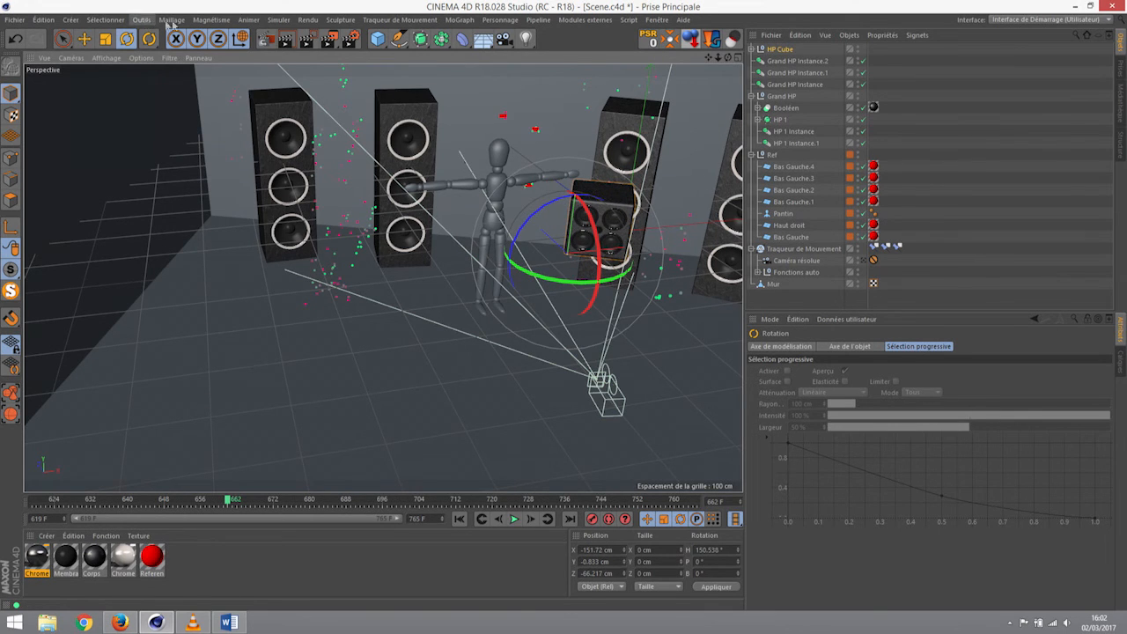
Transfer HP Cube to the position, scale and rotation of the Grand HP speaker
{"action": "left_click", "coordinate": [142, 20]}
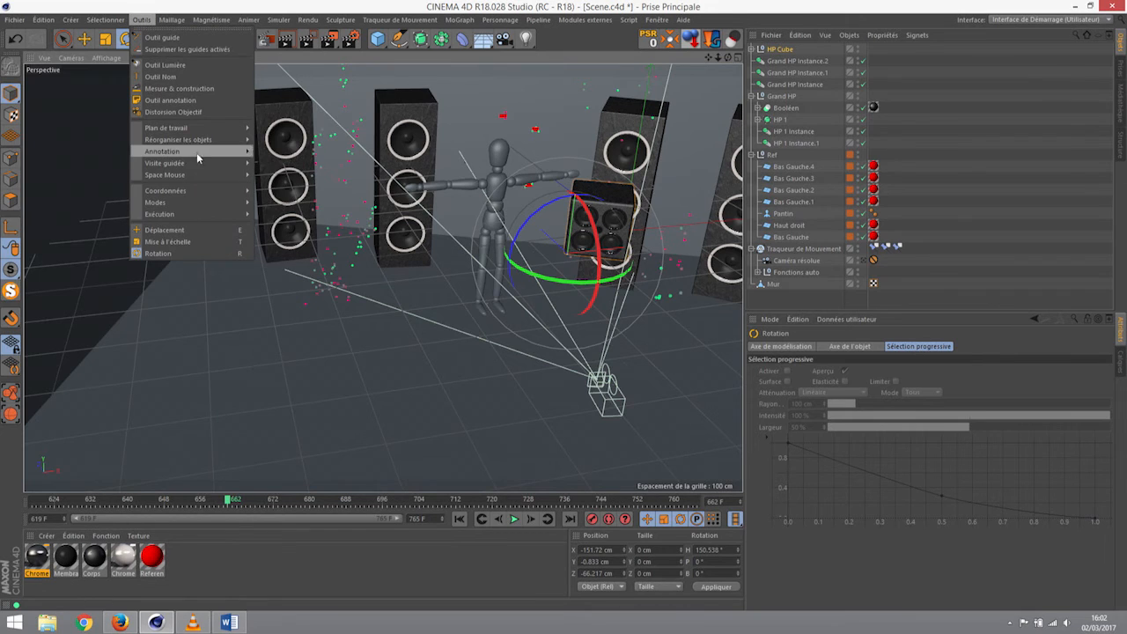
{"action": "mouse_move", "coordinate": [197, 140]}
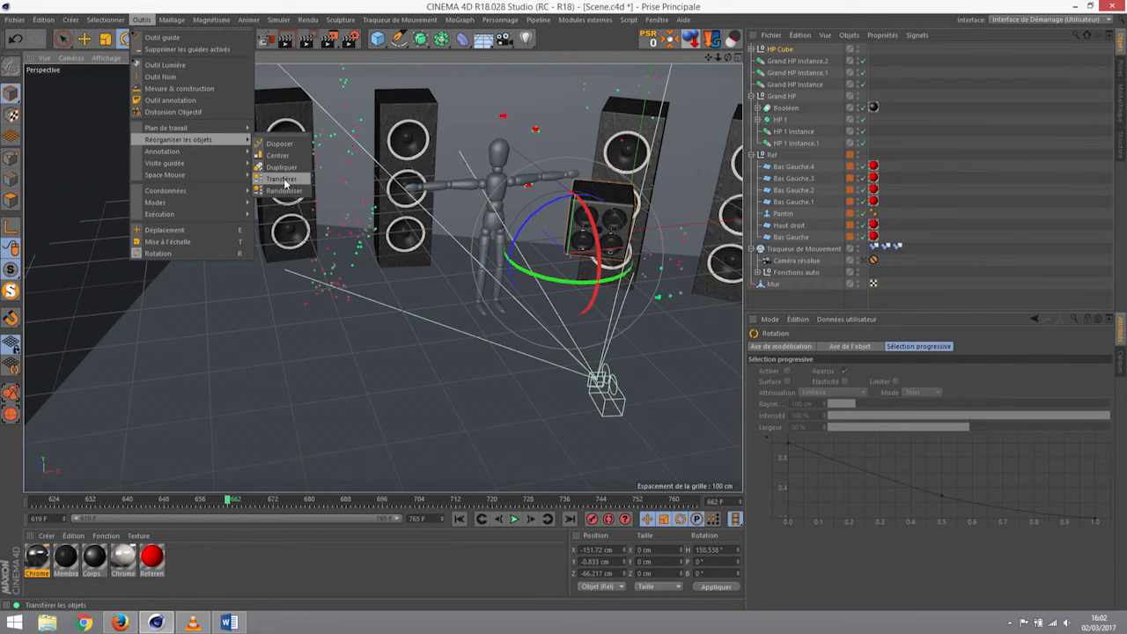
{"action": "left_click", "coordinate": [282, 179]}
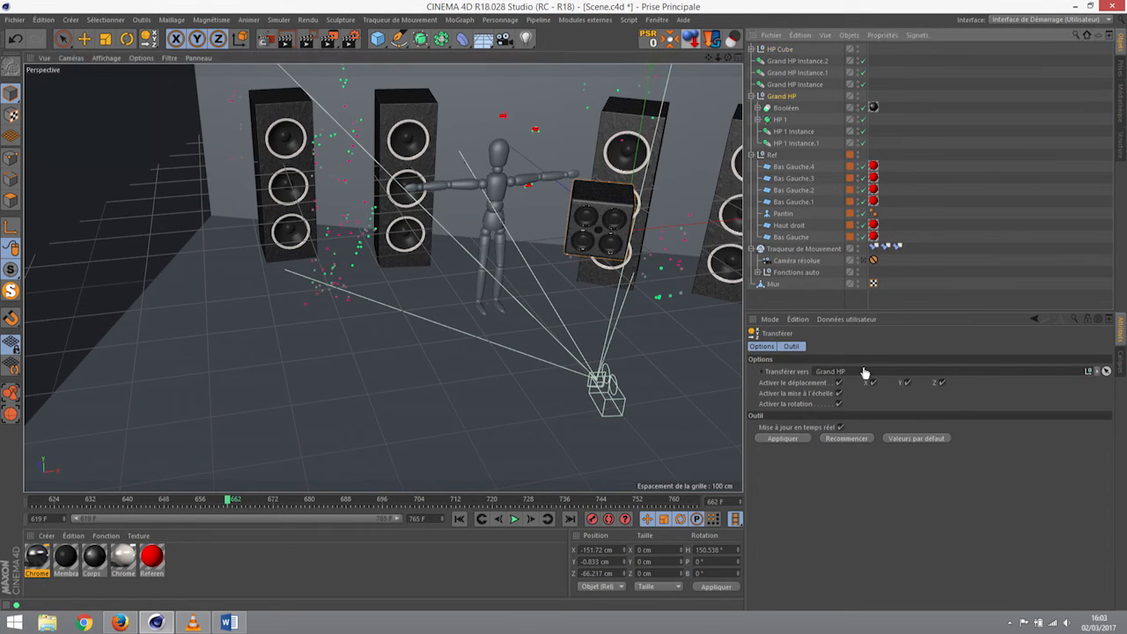
{"action": "left_click", "coordinate": [783, 439]}
Move HP Cube between the mannequin and the neighbouring large speaker, to about X -28 cm, Y -282.8 cm and Z 427 cm
{"action": "left_click_drag", "start_coordinate": [307, 258], "coordinate": [302, 329], "text": "alt"}
{"action": "key", "text": "e"}
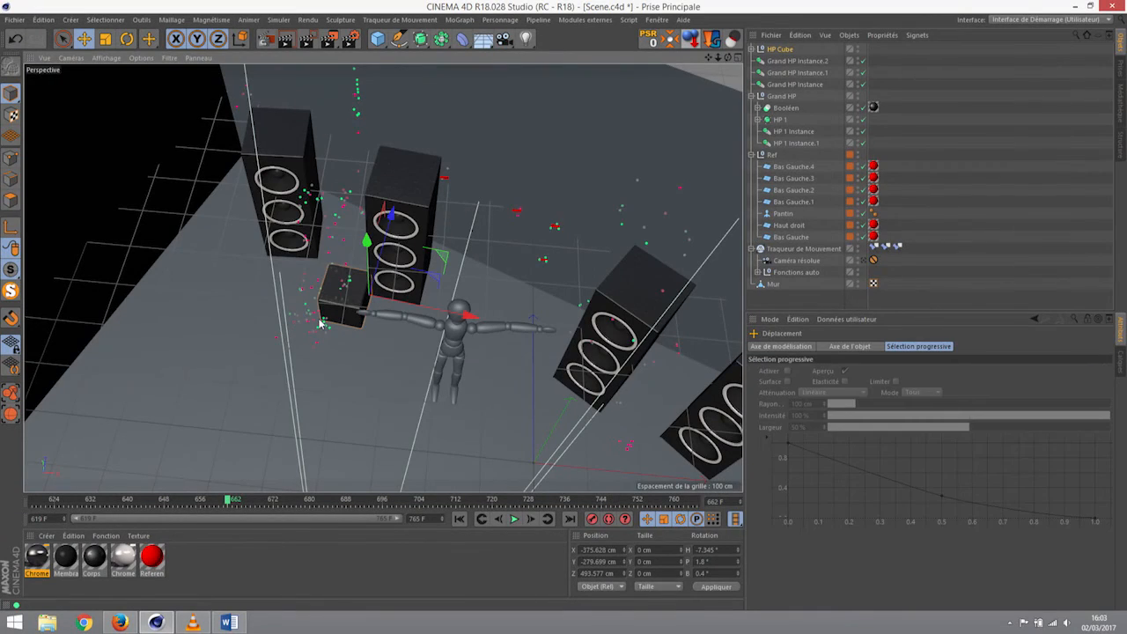
{"action": "left_click_drag", "start_coordinate": [447, 264], "coordinate": [573, 301]}
{"action": "left_click_drag", "start_coordinate": [573, 301], "coordinate": [518, 397], "text": "alt"}
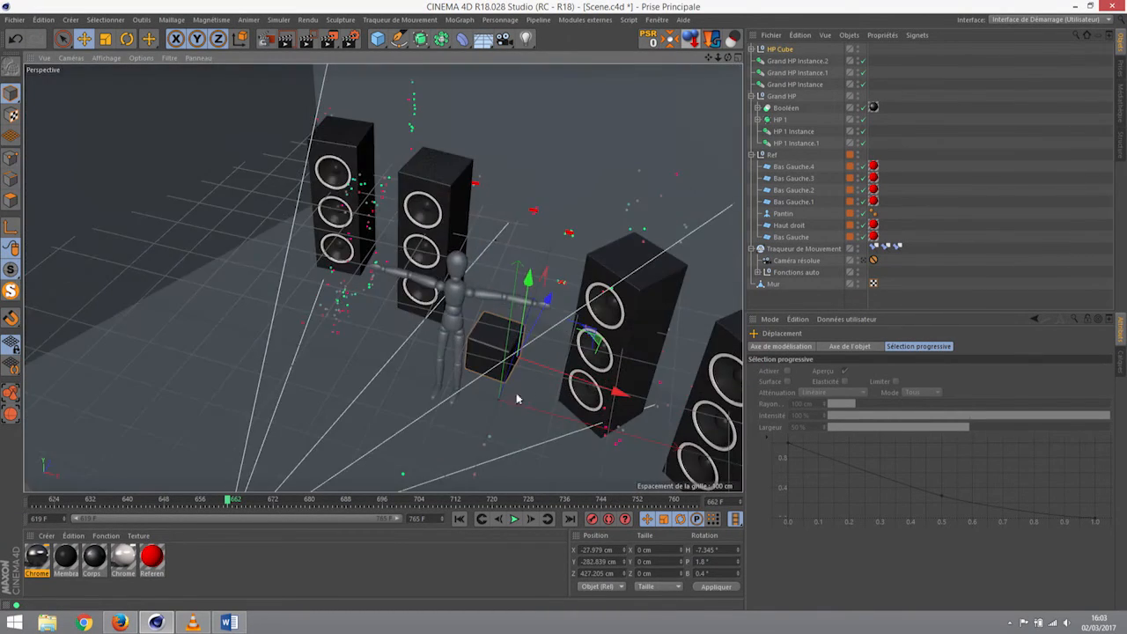
Rotate HP Cube to a heading of about 157.8° so its drivers face the camera
{"action": "right_click_drag", "start_coordinate": [516, 395], "coordinate": [645, 353], "text": "alt"}
{"action": "left_click_drag", "start_coordinate": [644, 352], "coordinate": [584, 419], "text": "alt"}
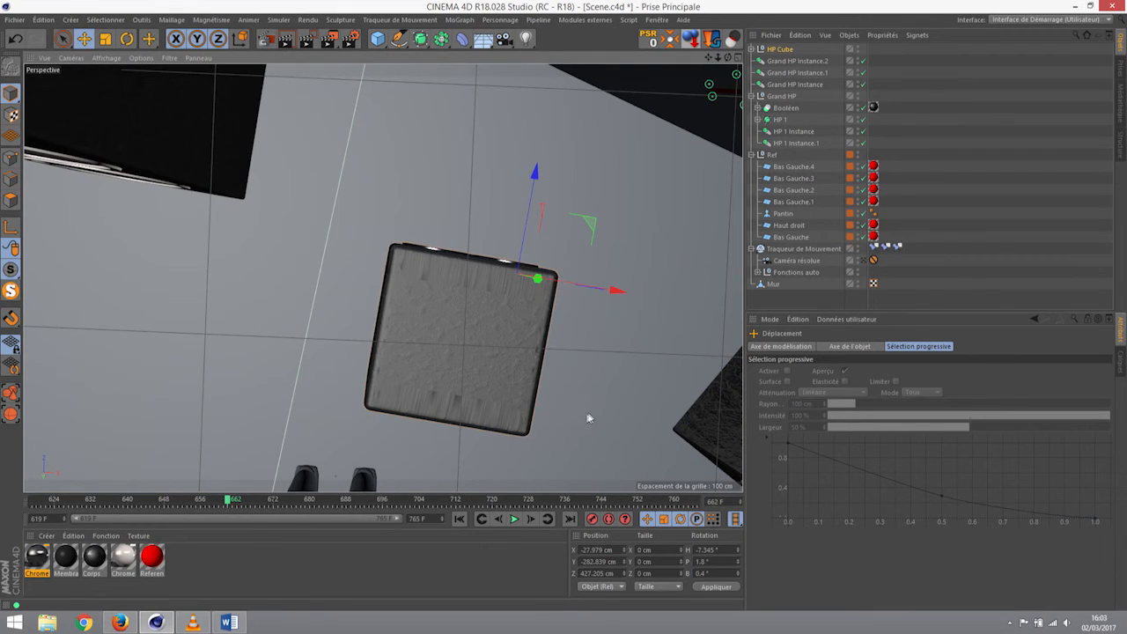
{"action": "key", "text": "r"}
{"action": "left_click_drag", "start_coordinate": [577, 252], "coordinate": [472, 314]}
Check the speaker layout in Final.mp4 in VLC, and move HP Cube near the mannequin to about X -108 cm and Z 348 cm
{"action": "left_click", "coordinate": [193, 623]}
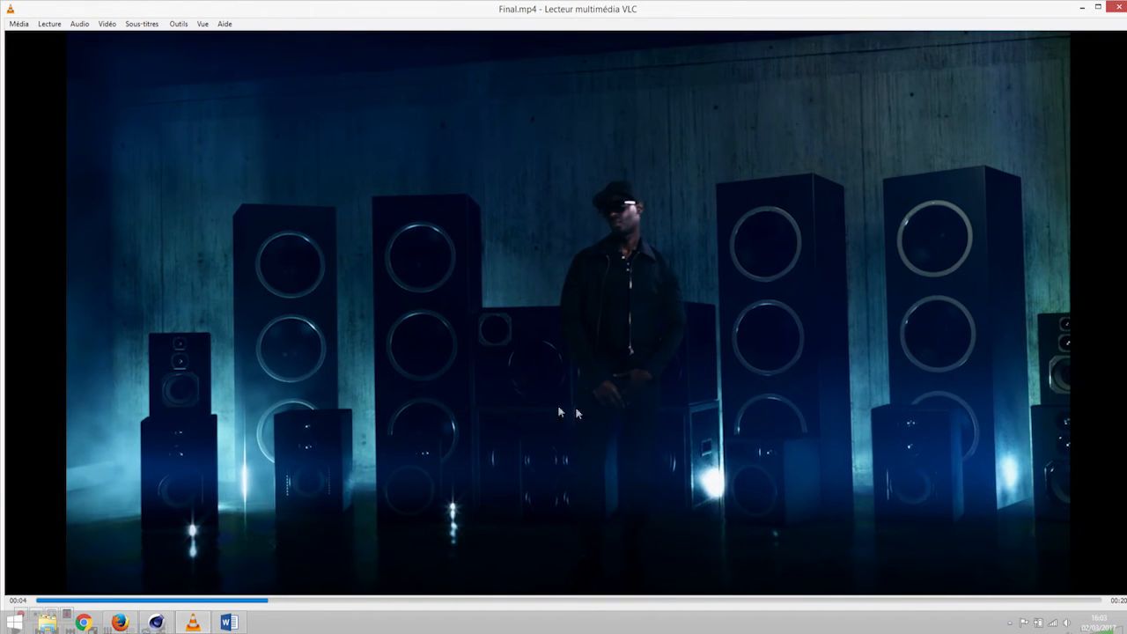
{"action": "left_click", "coordinate": [1086, 7]}
{"action": "left_click_drag", "start_coordinate": [493, 308], "coordinate": [498, 339], "text": "alt"}
{"action": "left_click_drag", "start_coordinate": [500, 342], "coordinate": [524, 406], "text": "alt"}
{"action": "key", "text": "e"}
{"action": "left_click_drag", "start_coordinate": [411, 409], "coordinate": [313, 351], "text": "alt"}
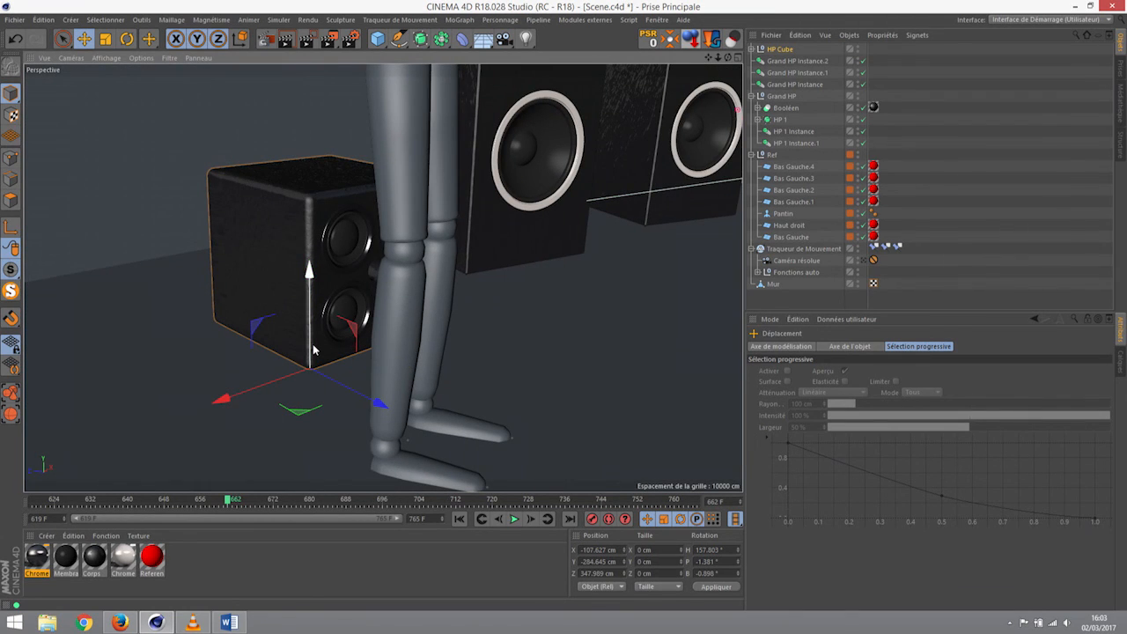
{"action": "mouse_move", "coordinate": [331, 319]}
{"action": "left_mouse_down", "text": "alt"}
{"action": "mouse_move", "coordinate": [258, 308]}
{"action": "mouse_move", "coordinate": [312, 276]}
{"action": "mouse_move", "coordinate": [342, 312]}
{"action": "left_mouse_up", "text": "alt"}
{"action": "scroll", "coordinate": [266, 299], "scroll_direction": "down", "scroll_amount": 5}
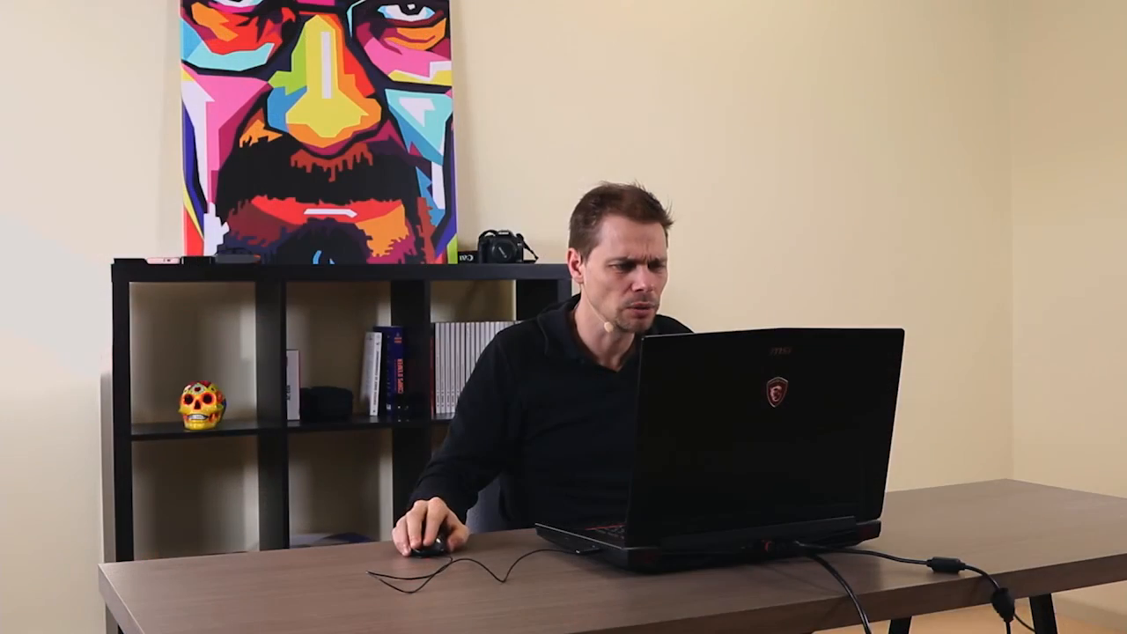